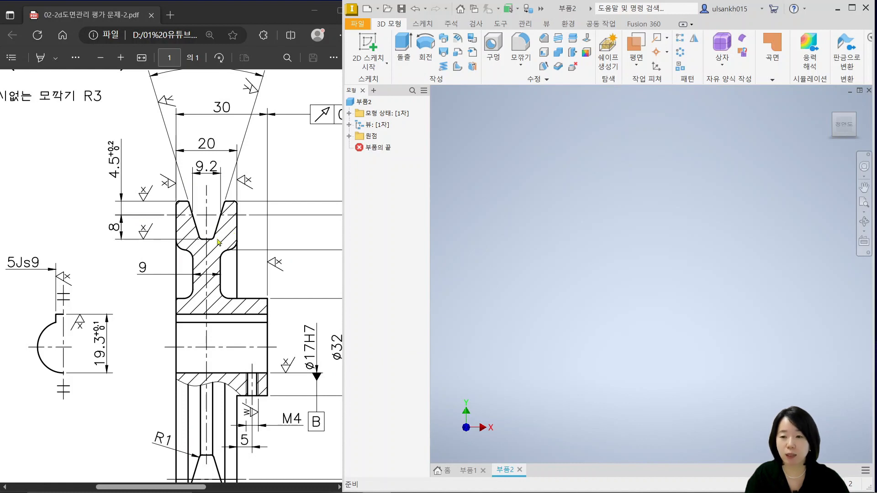
# Start a 2D sketch on the XY plane
pyautogui.keyDown('ctrl'); pyautogui.scroll(-2, 207, 298); pyautogui.keyUp('ctrl')
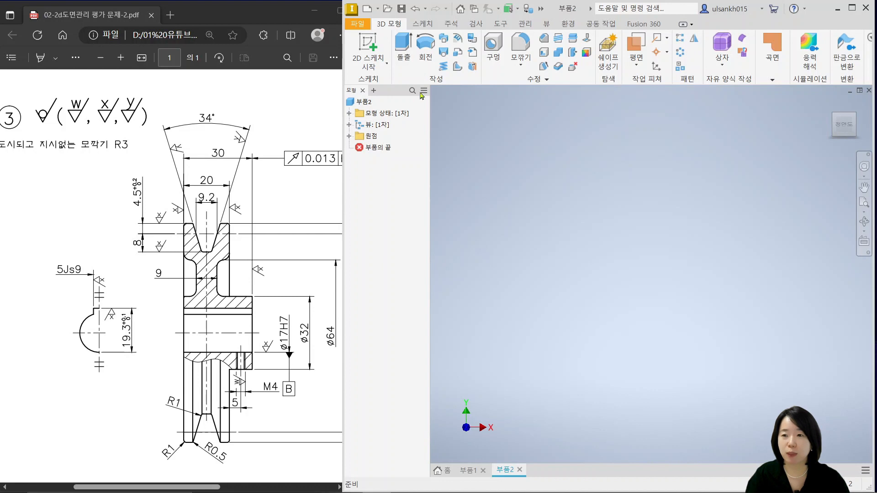
pyautogui.click(370, 49)
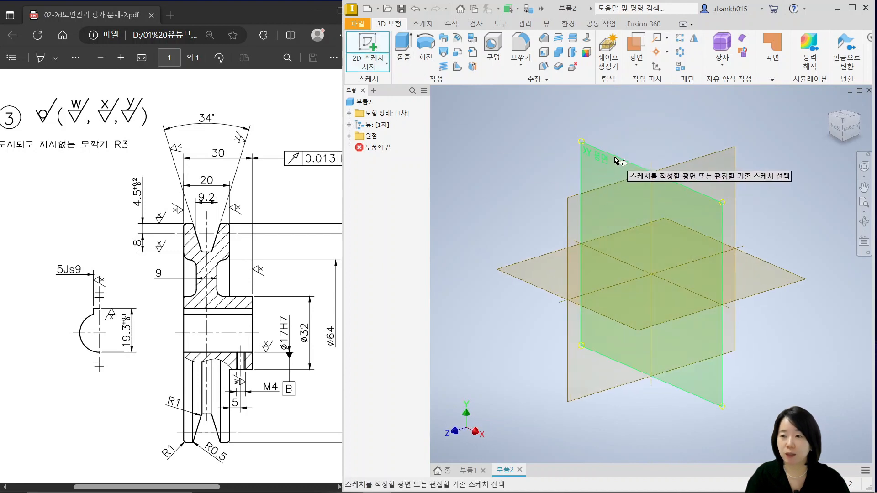
pyautogui.click(614, 156)
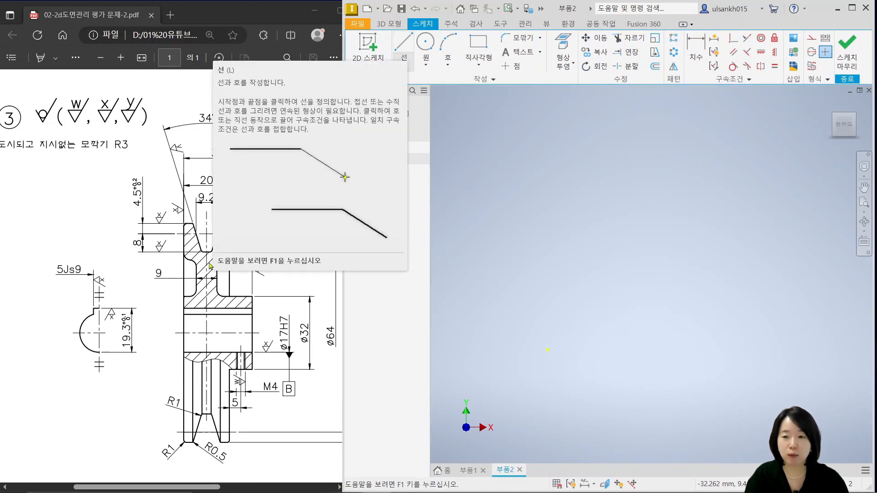
# From the origin, sketch a left edge about 20.4 mm high, then the rim's top edges with a V-groove about 4.8 mm deep between them
pyautogui.click(207, 297)
pyautogui.keyDown('ctrl'); pyautogui.scroll(2, 207, 272); pyautogui.keyUp('ctrl')
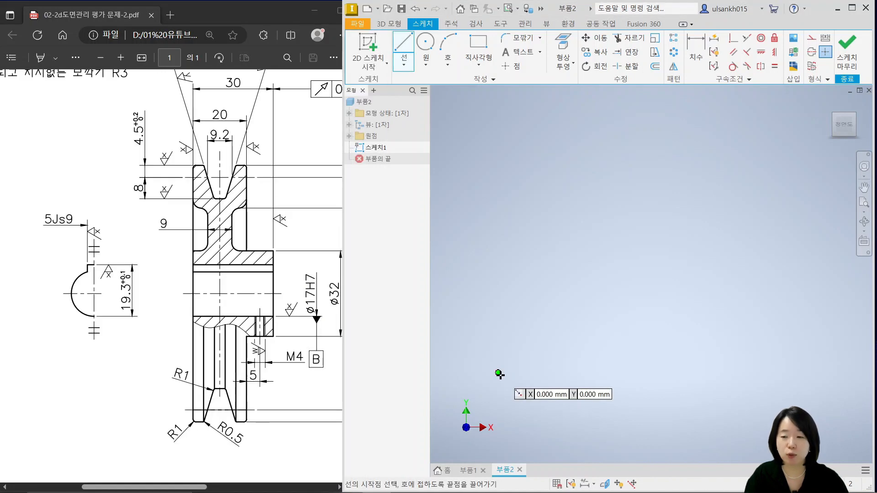
pyautogui.click(498, 373)
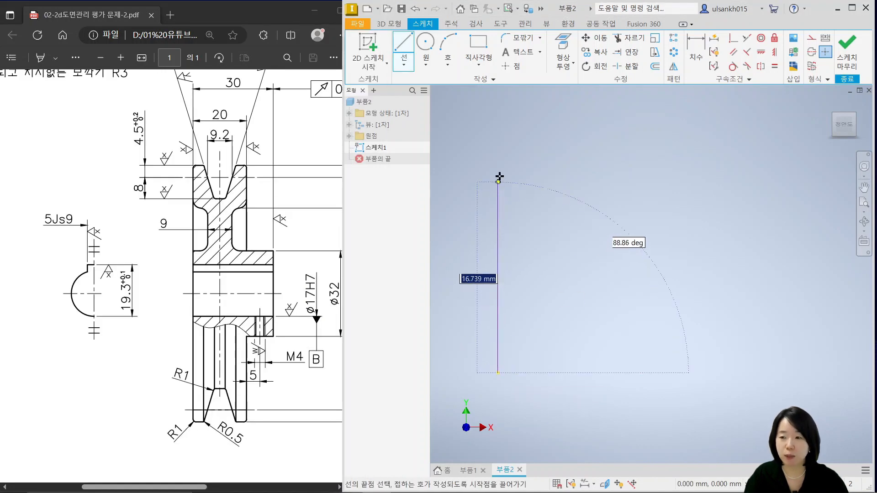
pyautogui.click(498, 148)
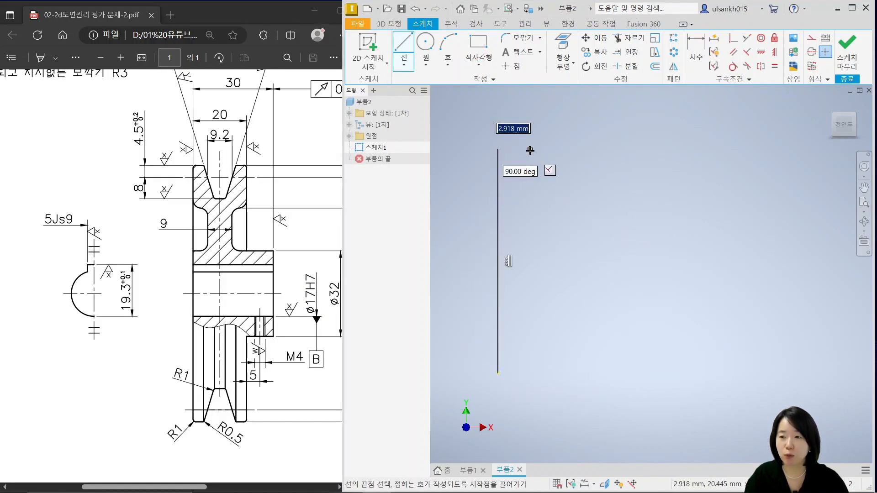
pyautogui.click(530, 149)
pyautogui.click(542, 202)
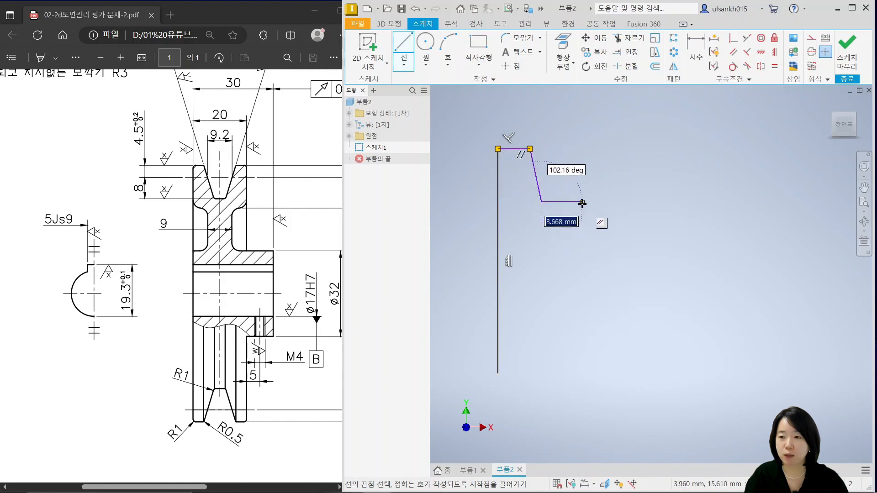
pyautogui.click(582, 202)
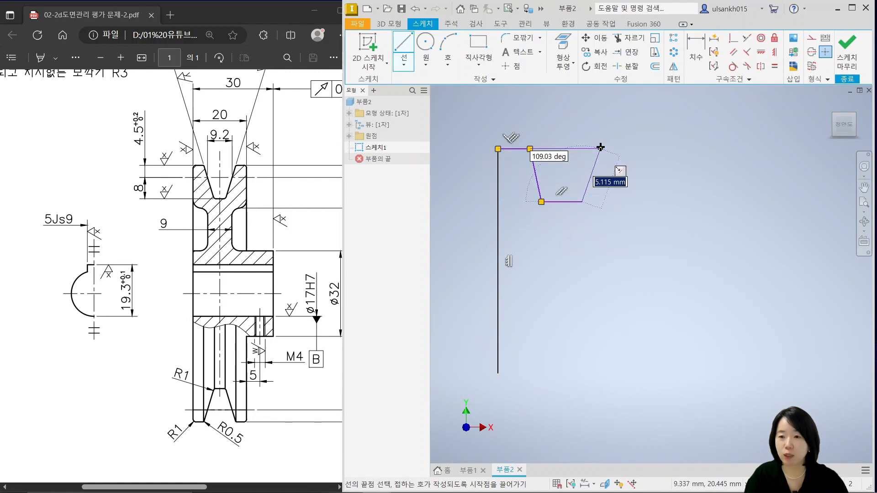
pyautogui.click(601, 148)
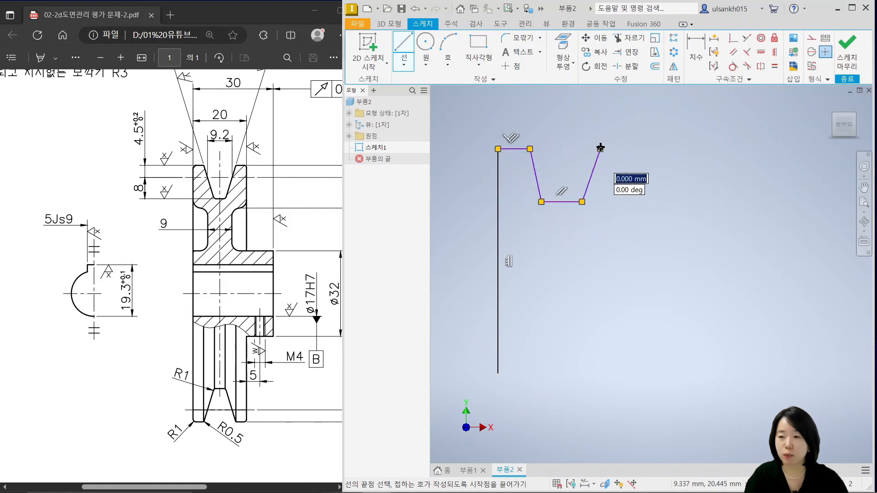
pyautogui.click(633, 149)
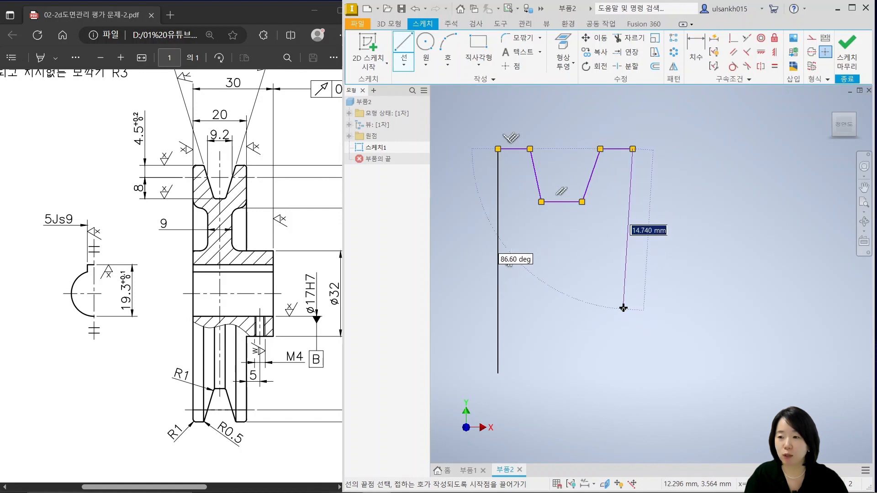
# Continue down from the rim's right edge, add the hub step about 7.5 mm wide and 6.1 mm high, and close the profile at the origin
pyautogui.click(633, 306)
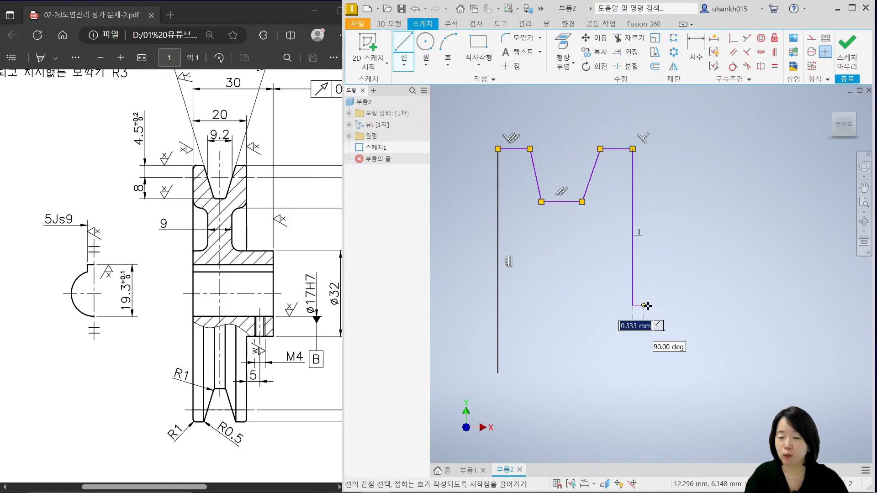
pyautogui.click(716, 306)
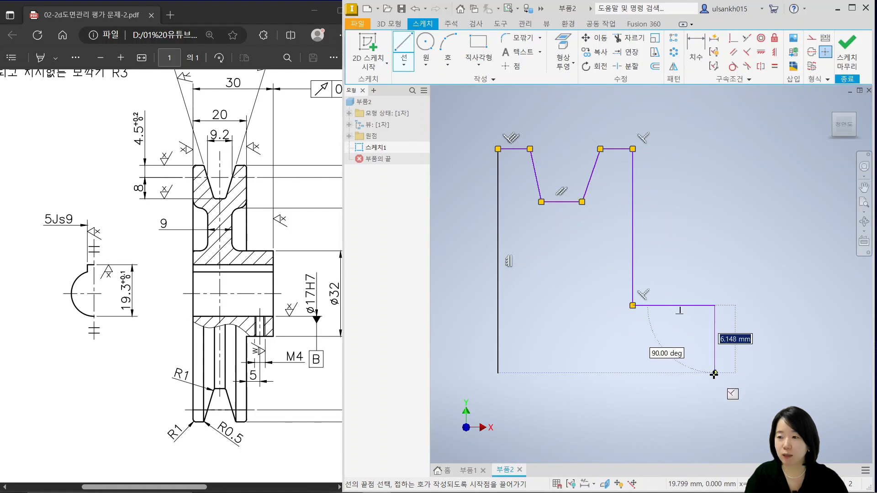
pyautogui.click(714, 373)
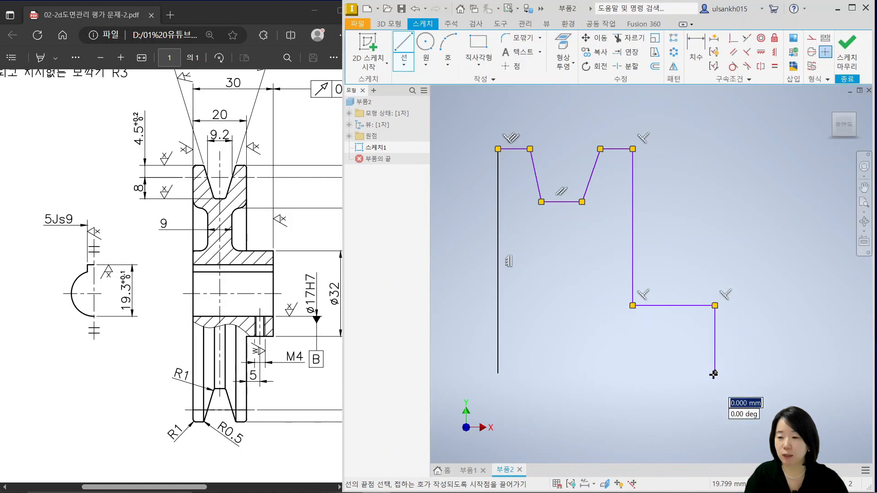
pyautogui.click(498, 373)
pyautogui.press('Escape')
# Convert the profile's bottom line to a centerline
pyautogui.click(593, 373)
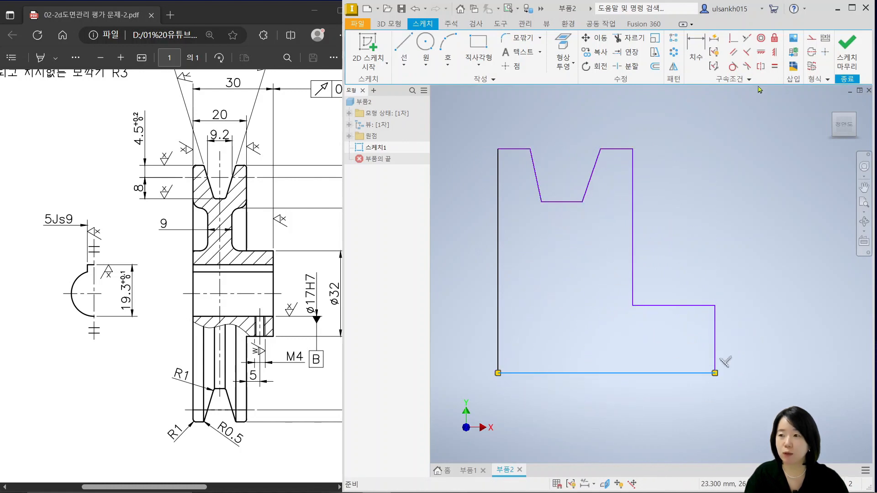
pyautogui.click(813, 55)
pyautogui.click(640, 412)
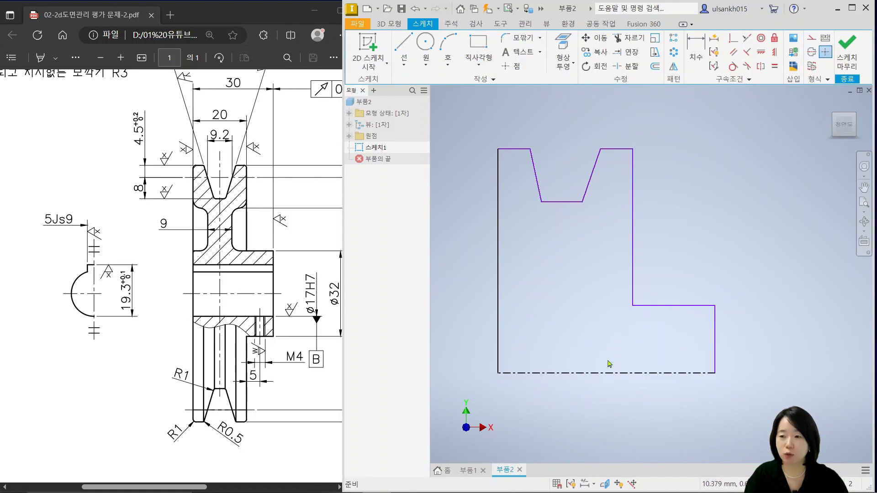
# Draw a vertical construction line about 8.4 mm long upward from the midpoint of the V-groove's bottom
pyautogui.moveTo(575, 242); pyautogui.dragTo(572, 252, button='middle')
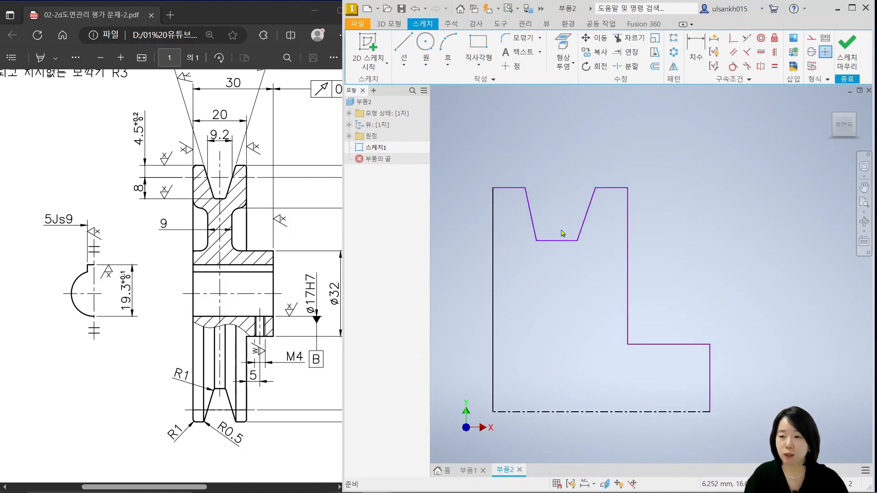
pyautogui.click(404, 50)
pyautogui.scroll(-3, 574, 263)
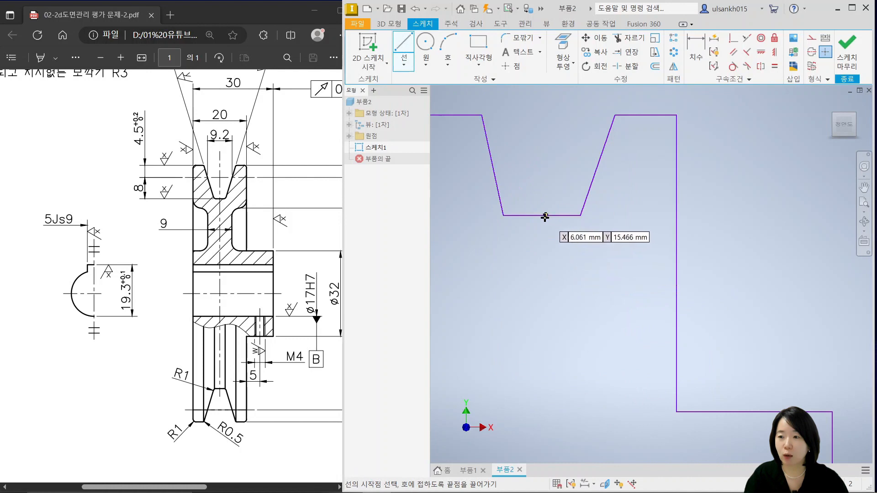
pyautogui.scroll(3, 542, 216)
pyautogui.click(542, 255)
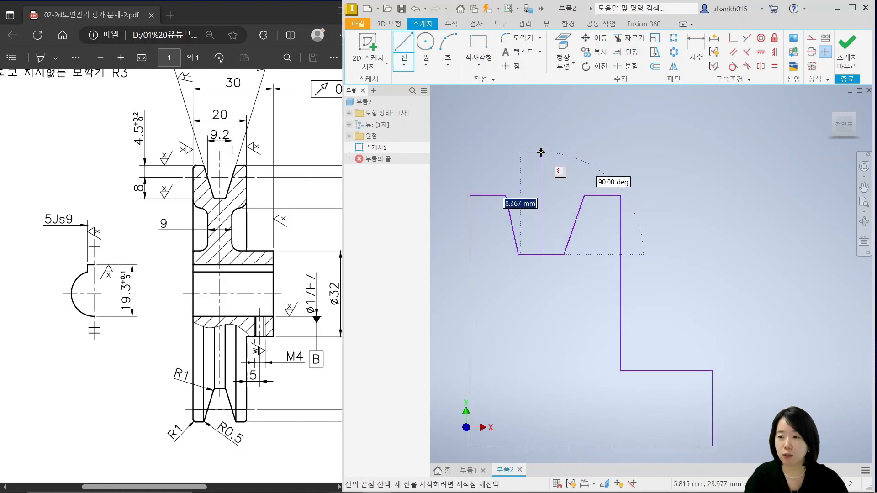
pyautogui.press('Escape')
pyautogui.click(541, 172)
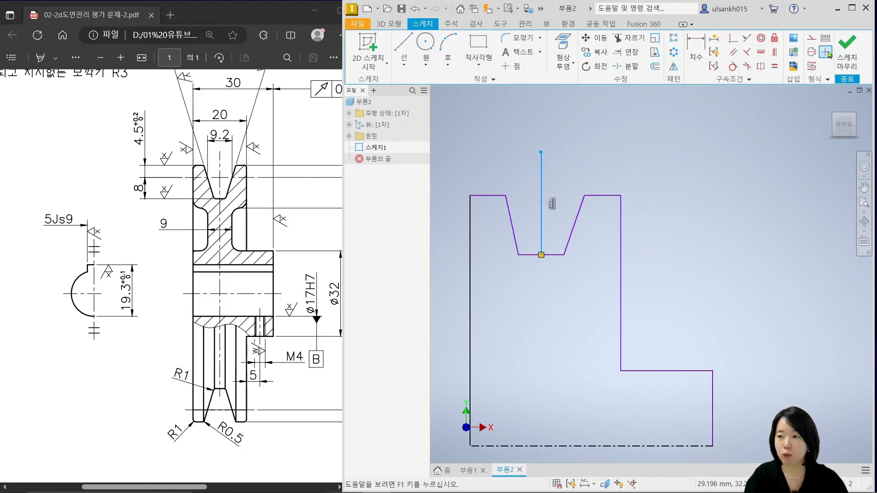
pyautogui.click(816, 40)
# Make the two sloped sides of the V-groove symmetric about the vertical construction line
pyautogui.moveTo(596, 223); pyautogui.dragTo(685, 251, button='middle')
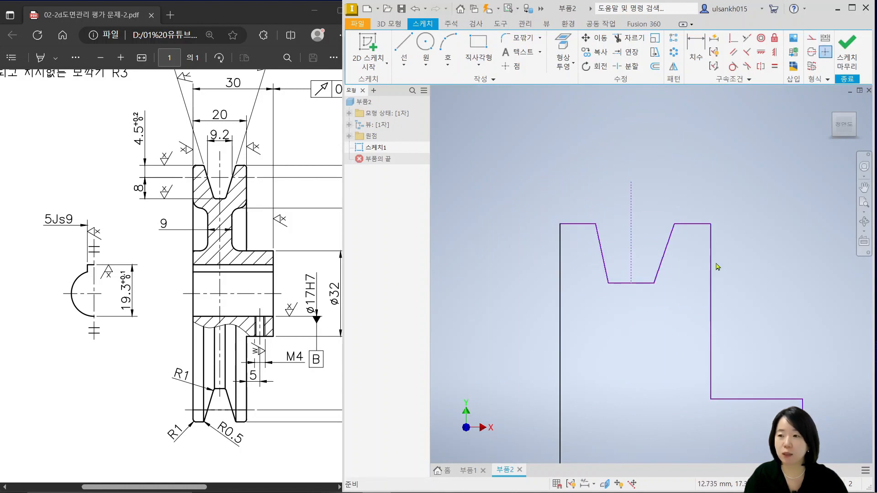
pyautogui.moveTo(716, 264); pyautogui.dragTo(706, 265, button='middle')
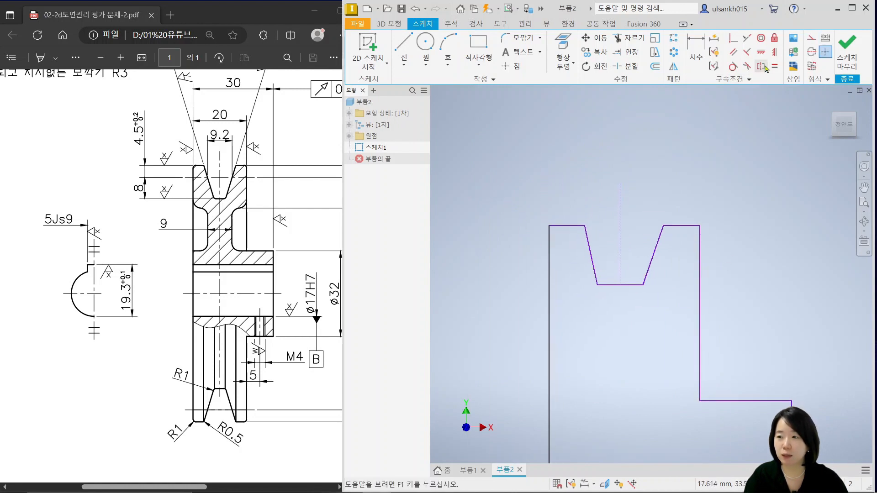
pyautogui.click(762, 66)
pyautogui.click(596, 273)
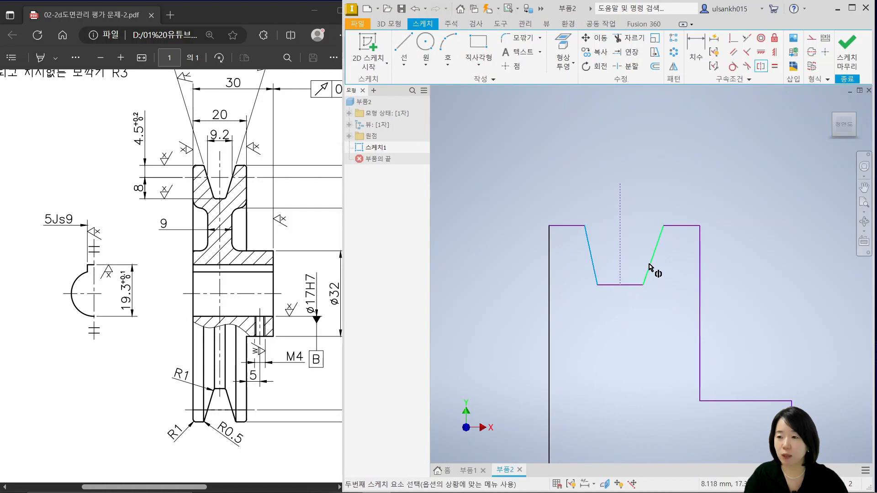
pyautogui.click(649, 267)
pyautogui.click(620, 274)
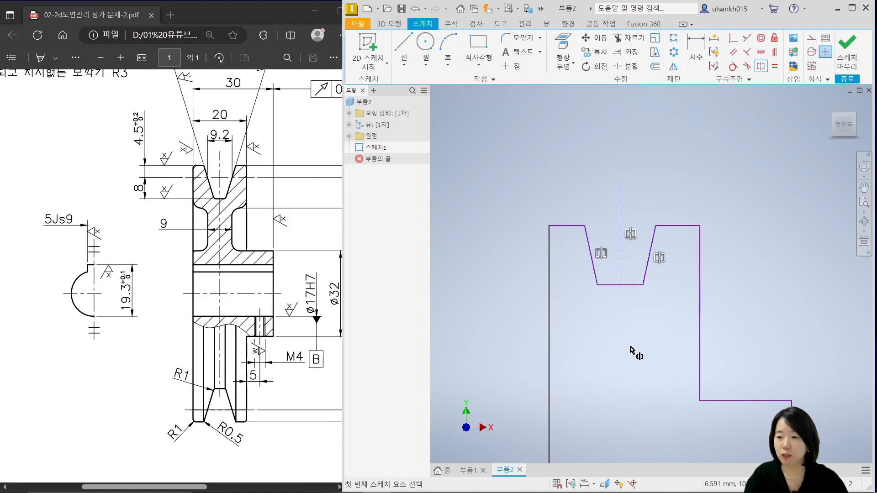
# Make the rim's two top edges and its two outer side edges symmetric about the vertical construction line
pyautogui.click(687, 227)
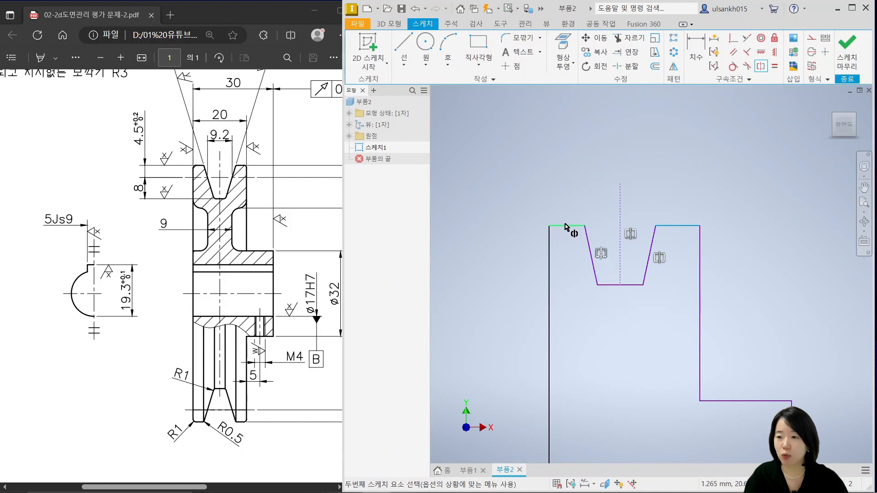
pyautogui.click(567, 226)
pyautogui.click(552, 340)
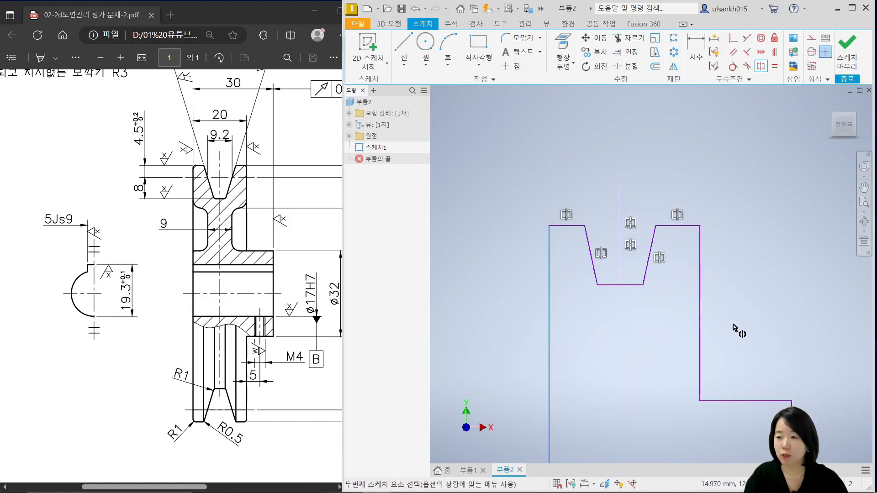
pyautogui.click(695, 332)
pyautogui.scroll(-3, 638, 320)
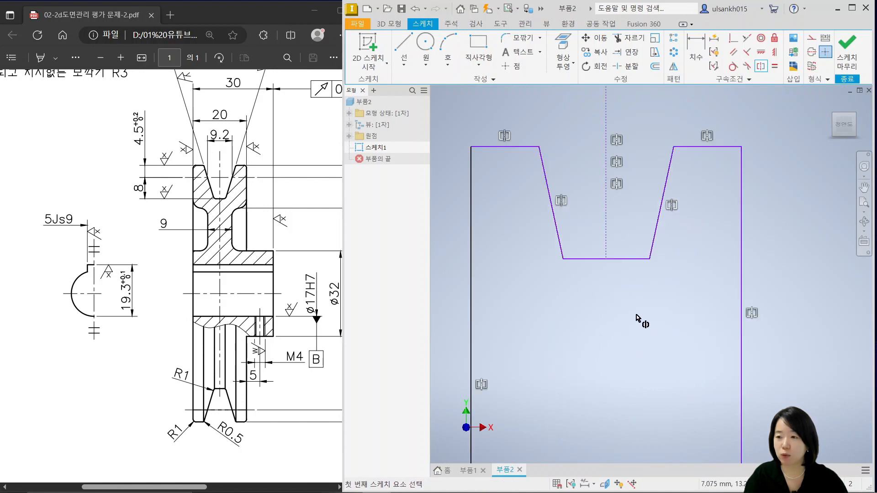
pyautogui.press('Escape')
# Move the rim's right top edge to test that the symmetric profile follows on both sides
pyautogui.scroll(3, 639, 302)
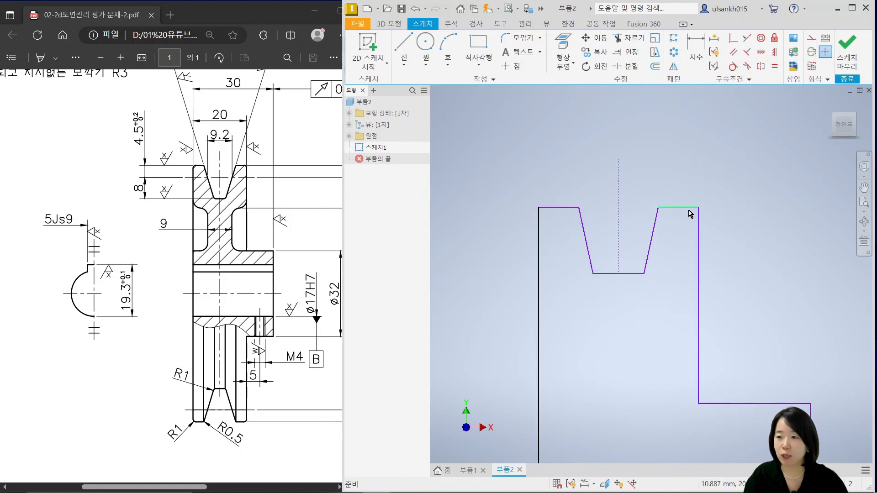
pyautogui.moveTo(699, 221)
pyautogui.mouseDown()
pyautogui.moveTo(716, 229)
pyautogui.moveTo(696, 228)
pyautogui.moveTo(686, 190)
pyautogui.mouseUp()
pyautogui.scroll(3, 757, 302)
pyautogui.moveTo(757, 302); pyautogui.dragTo(711, 326, button='middle')
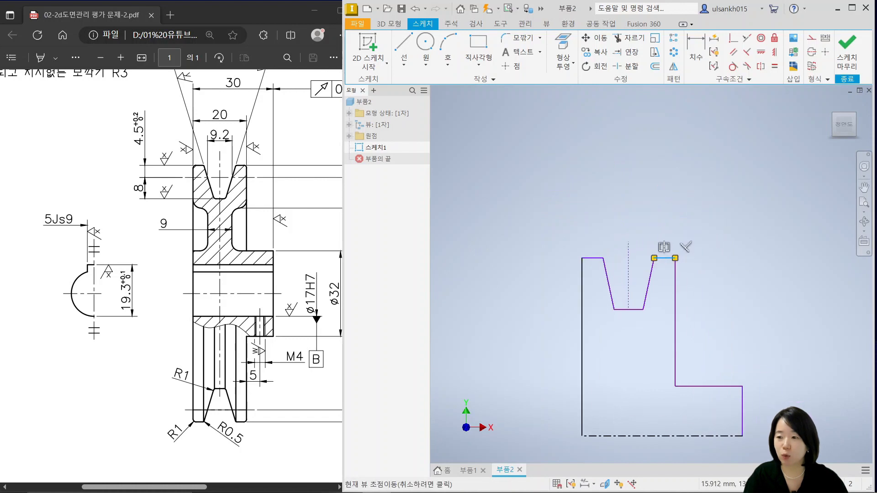
pyautogui.click(723, 327)
# Draw a horizontal construction line about 5.4 mm long across the V-groove between its sloped sides, following the pitch line in the drawing
pyautogui.scroll(-3, 618, 285)
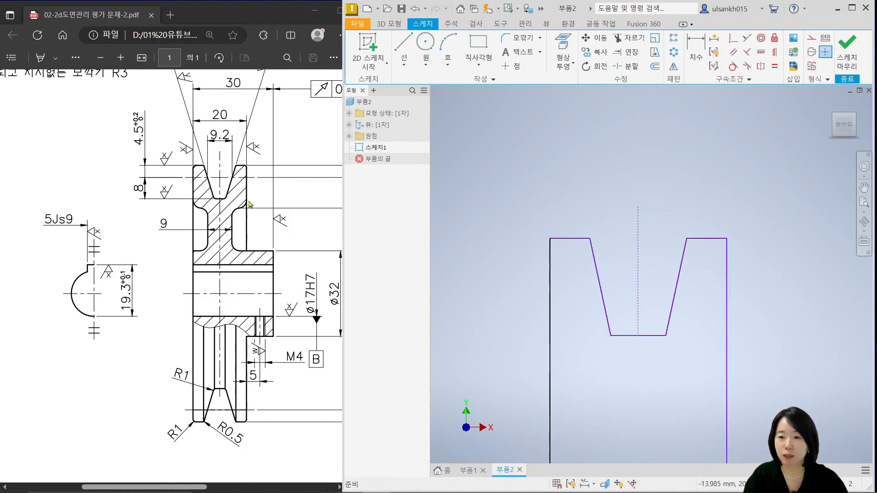
pyautogui.click(232, 206)
pyautogui.keyDown('ctrl'); pyautogui.scroll(3, 215, 172); pyautogui.keyUp('ctrl')
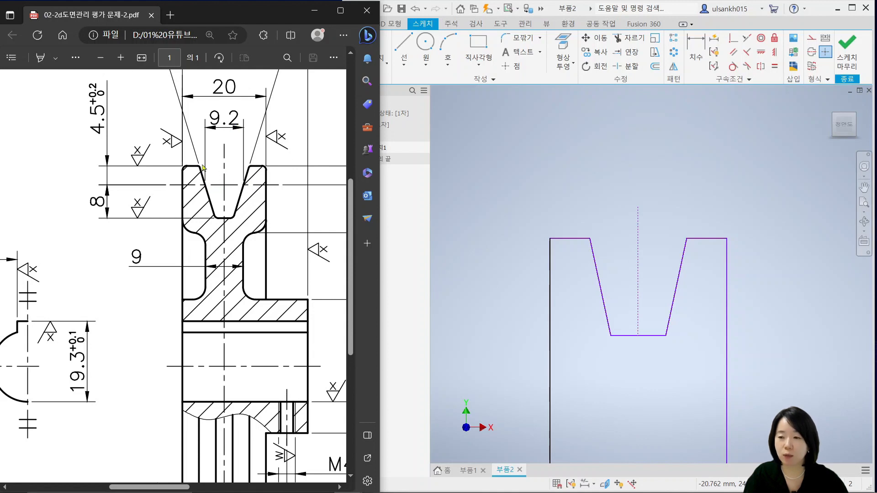
pyautogui.click(515, 176)
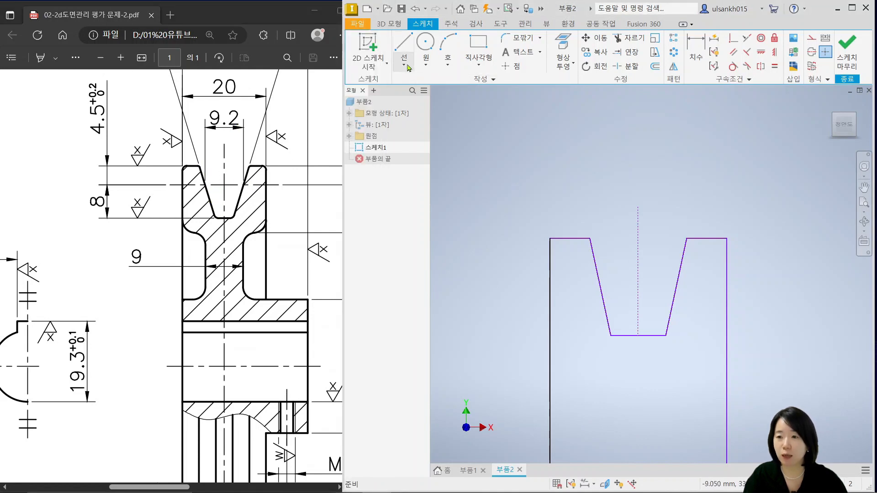
pyautogui.press('l')
pyautogui.scroll(-3, 599, 296)
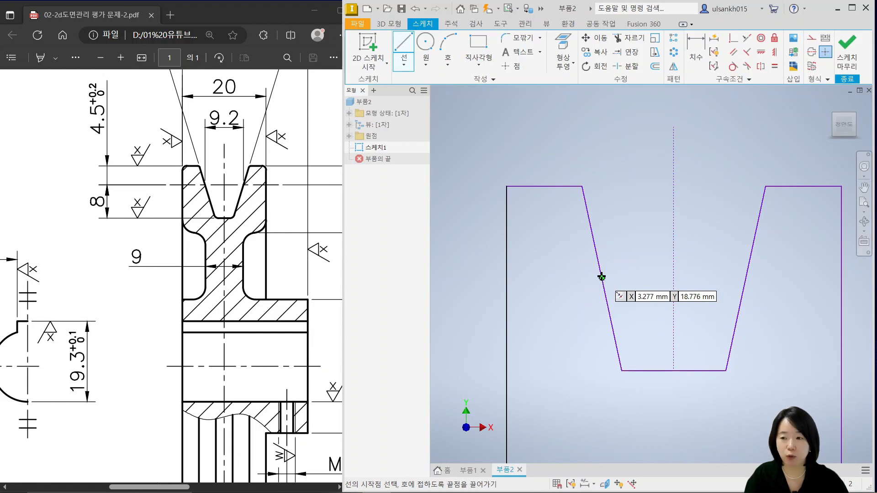
pyautogui.click(596, 249)
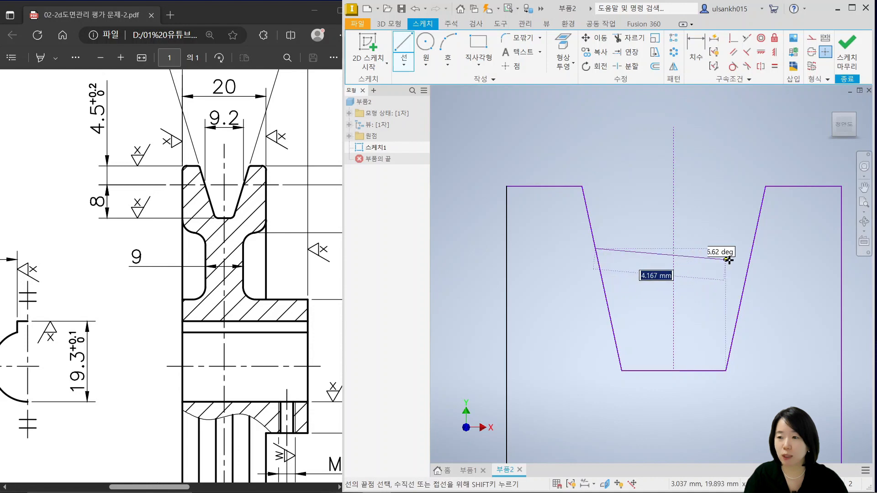
pyautogui.click(753, 248)
pyautogui.press('Escape')
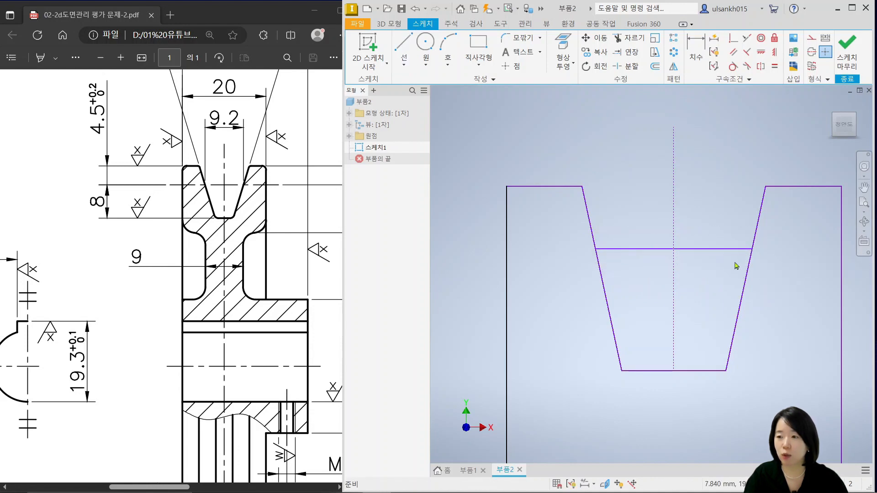
pyautogui.click(730, 249)
pyautogui.click(812, 51)
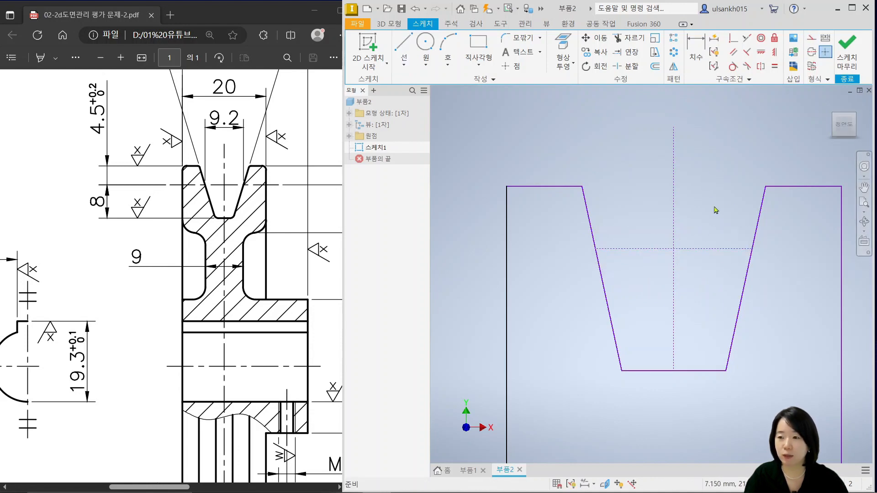
# Dimension the horizontal pitch construction line across the V-groove to a width of 9.2 mm
pyautogui.scroll(3, 715, 209)
pyautogui.scroll(3, 697, 244)
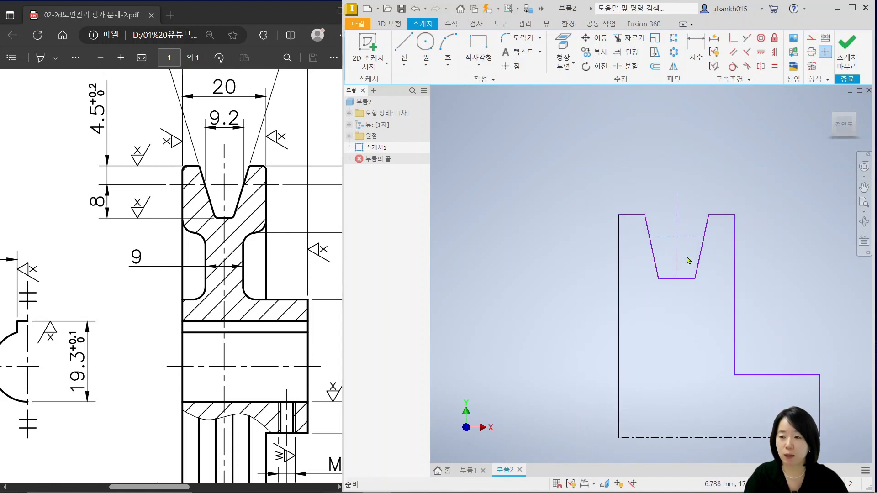
pyautogui.click(696, 52)
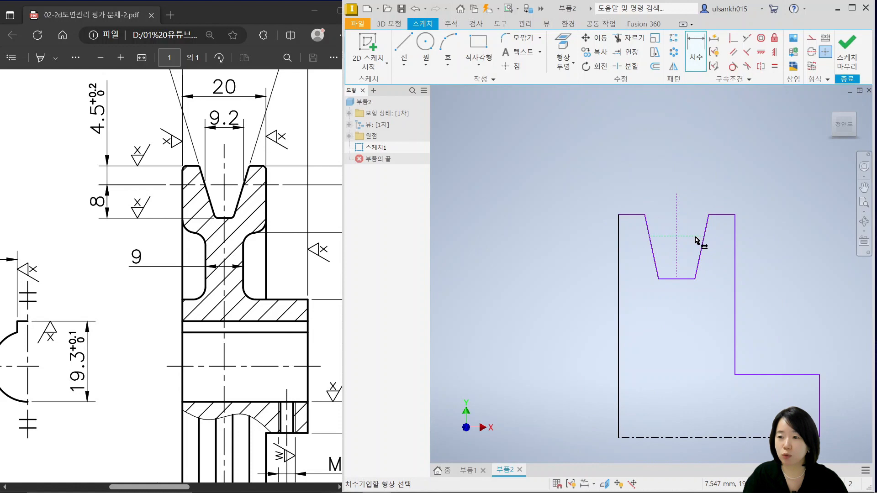
pyautogui.click(696, 237)
pyautogui.click(693, 166)
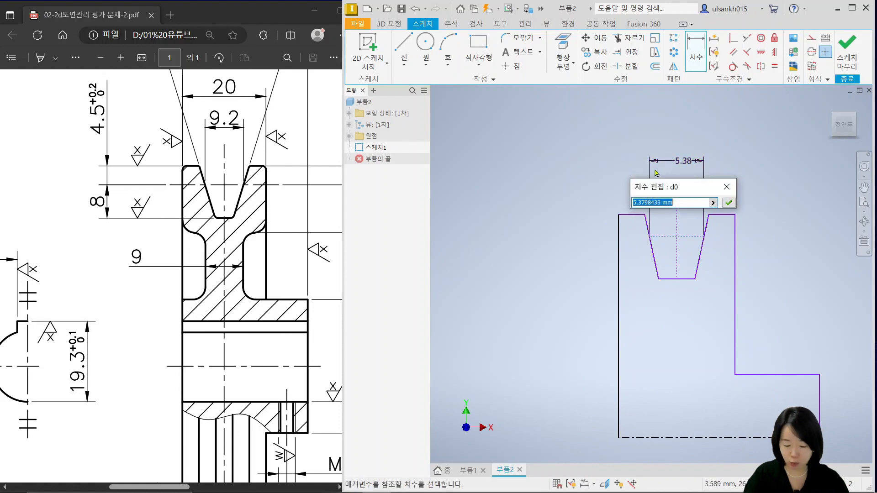
pyautogui.write('9.2')
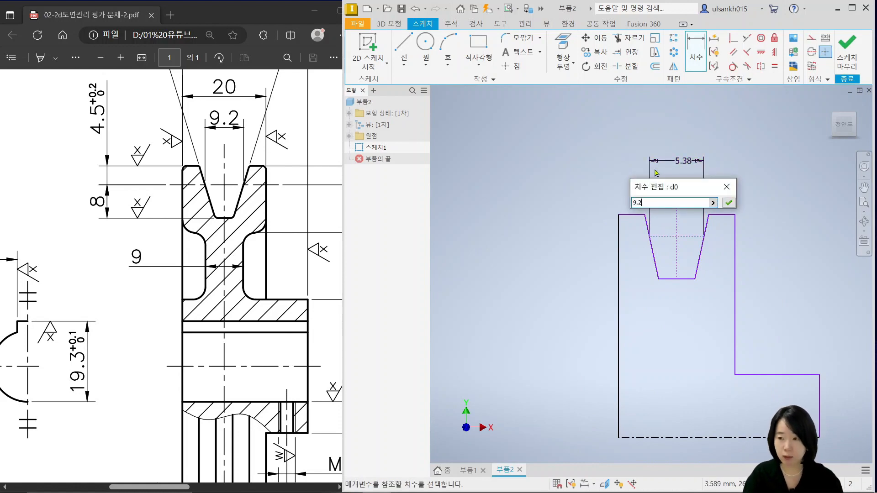
pyautogui.press('Return')
# Dimension the vertical distance from the rim's left top edge to the pitch line as 4.5 mm
pyautogui.scroll(3, 666, 239)
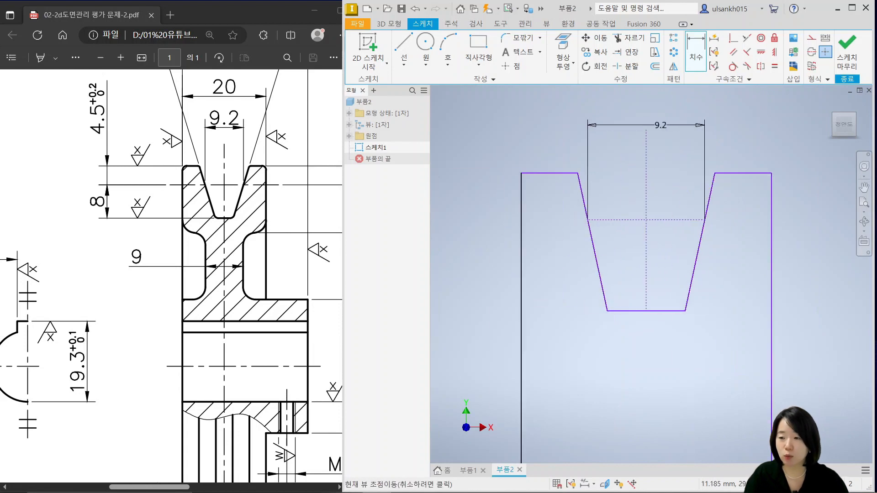
pyautogui.click(553, 172)
pyautogui.click(457, 201)
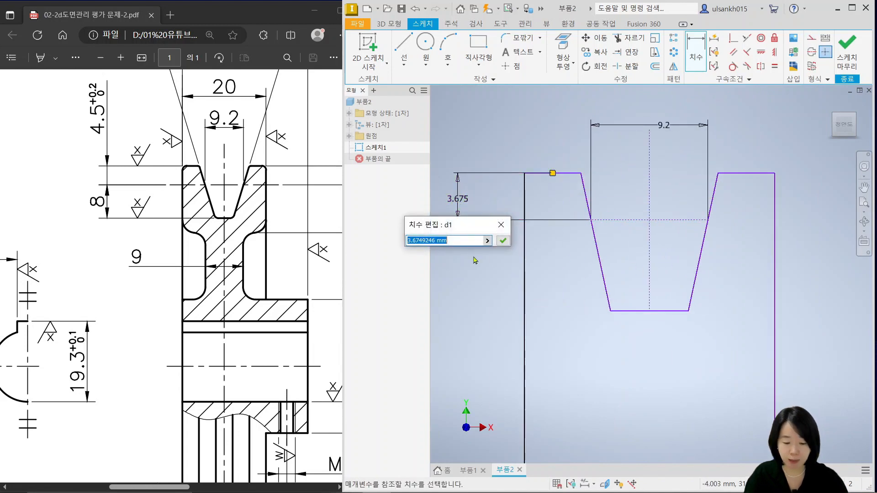
pyautogui.write('4.5')
pyautogui.press('Return')
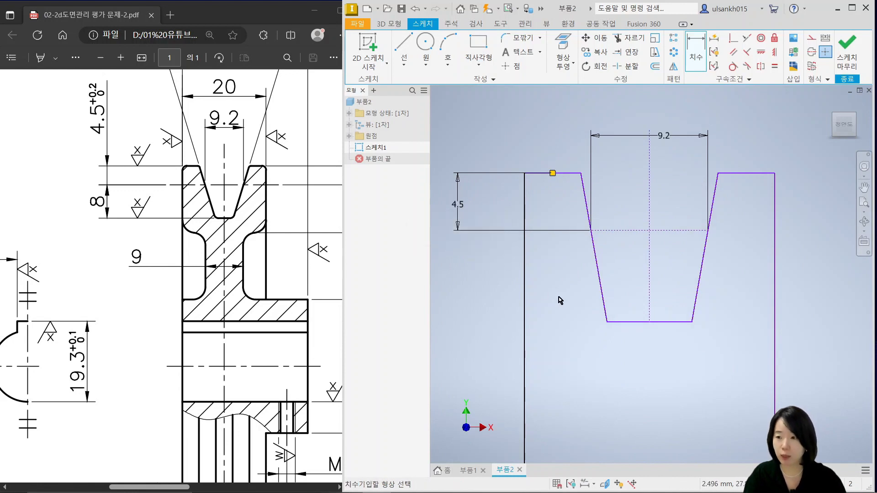
# Dimension the depth from the pitch line to the V-groove's bottom edge as 8 mm
pyautogui.click(618, 231)
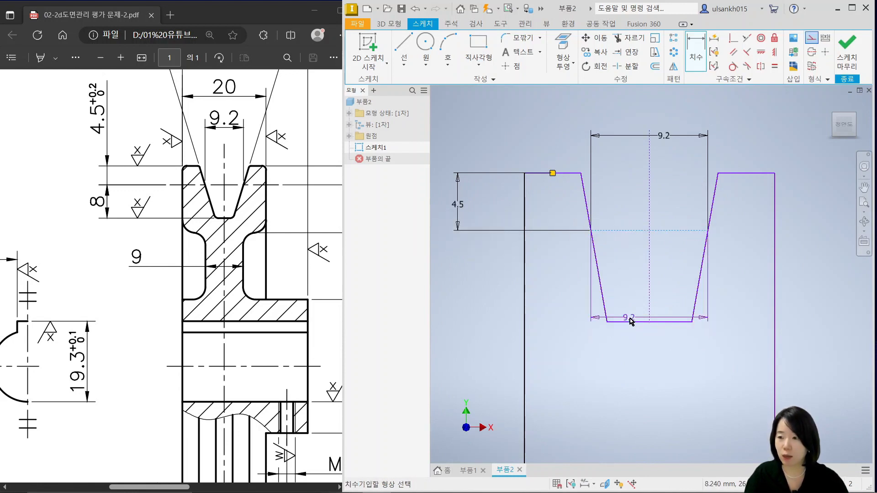
pyautogui.click(630, 325)
pyautogui.click(477, 296)
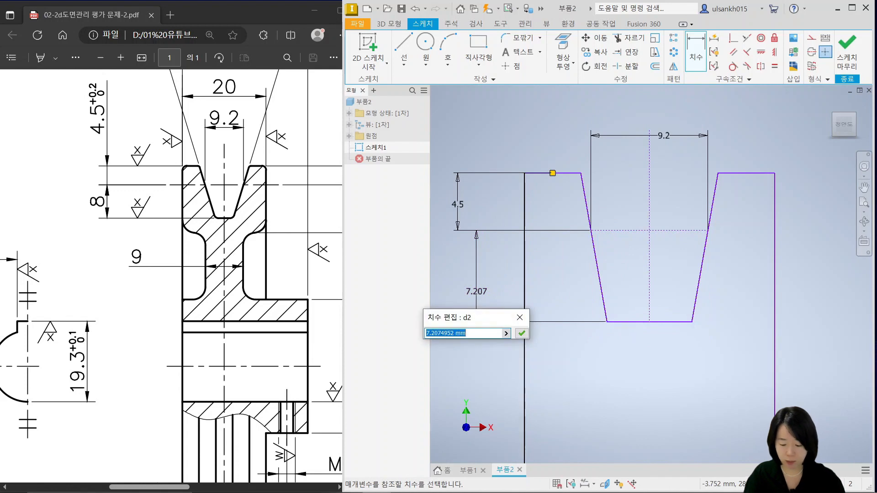
pyautogui.write('8')
pyautogui.press('Return')
# Dimension the angle between the V-groove's two sloped sides as 34°, following the PDF drawing
pyautogui.moveTo(701, 299); pyautogui.dragTo(665, 345, button='middle')
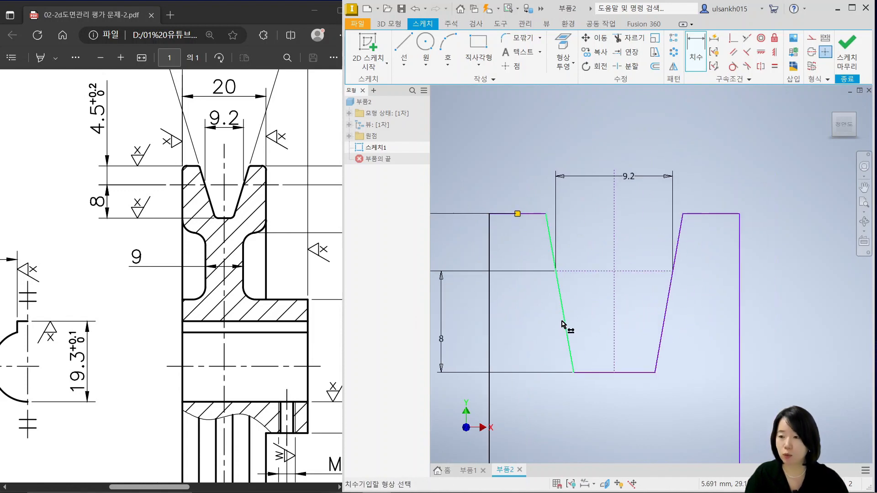
pyautogui.click(562, 321)
pyautogui.click(665, 318)
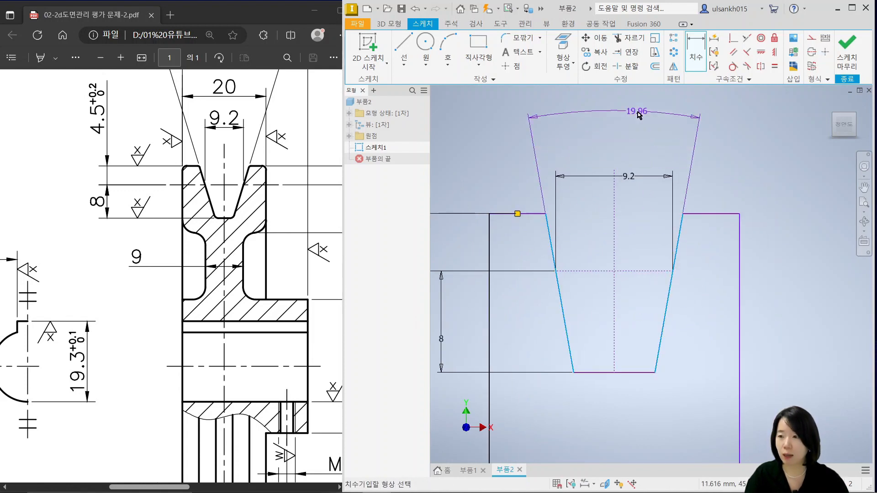
pyautogui.click(628, 118)
pyautogui.scroll(3, 253, 252)
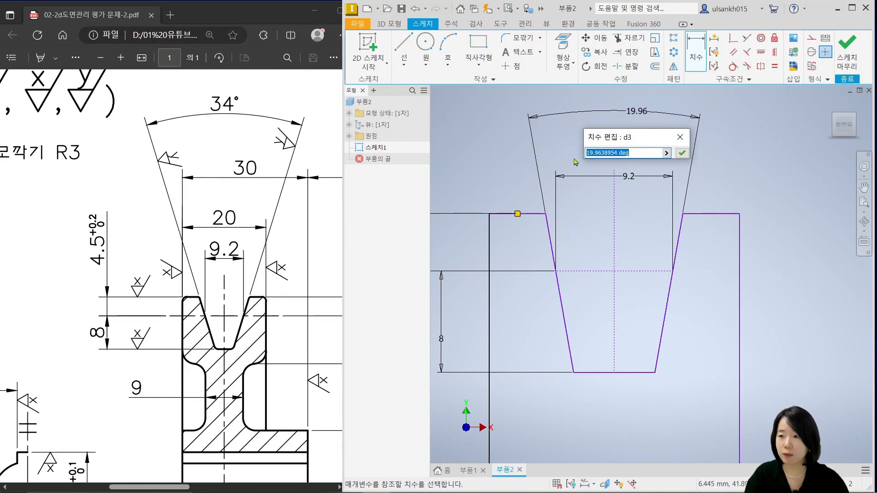
pyautogui.write('34')
pyautogui.press('Return')
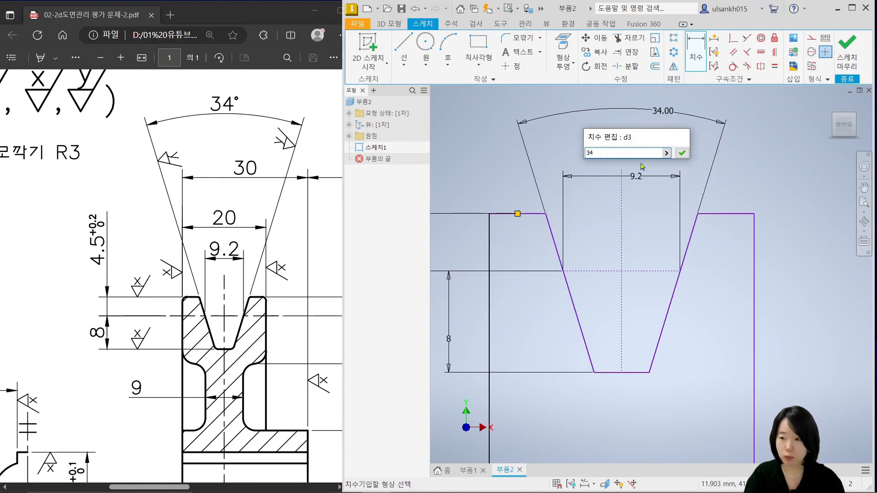
pyautogui.scroll(2, 593, 328)
pyautogui.moveTo(592, 328); pyautogui.dragTo(620, 270, button='middle')
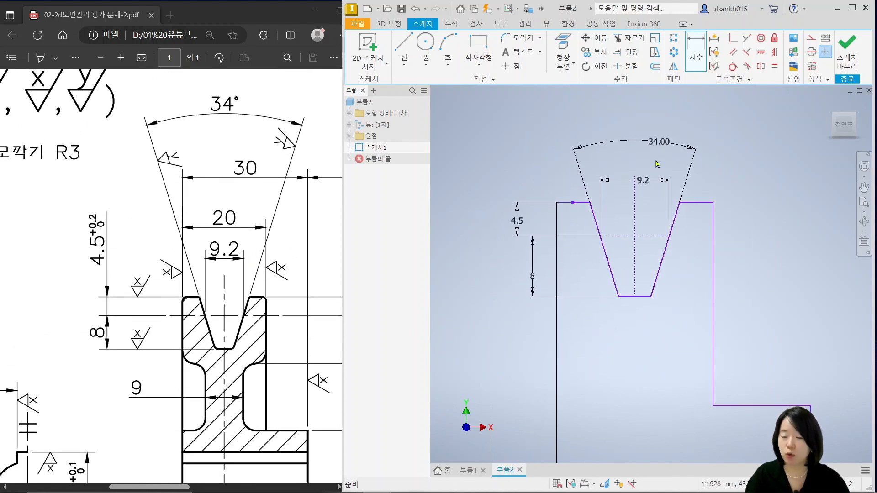
pyautogui.press('Escape')
# Dimension the rim width between its two outer side edges as 20 mm
pyautogui.press('d')
pyautogui.click(556, 326)
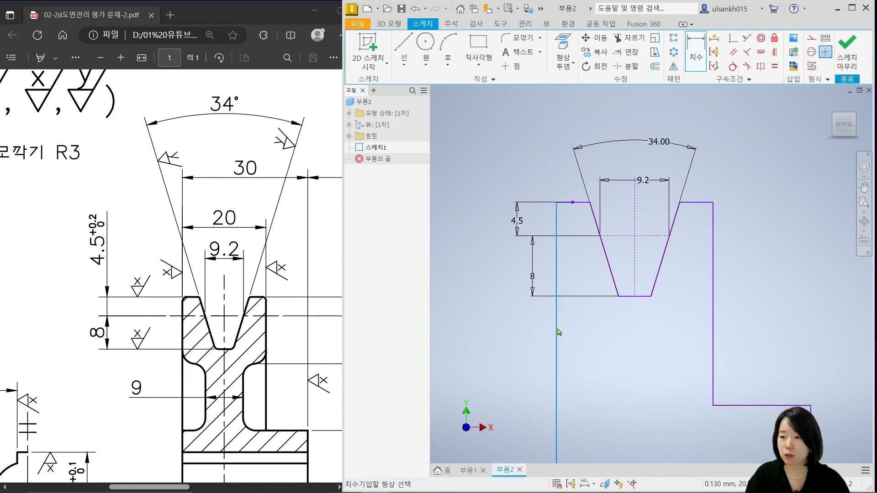
pyautogui.click(713, 323)
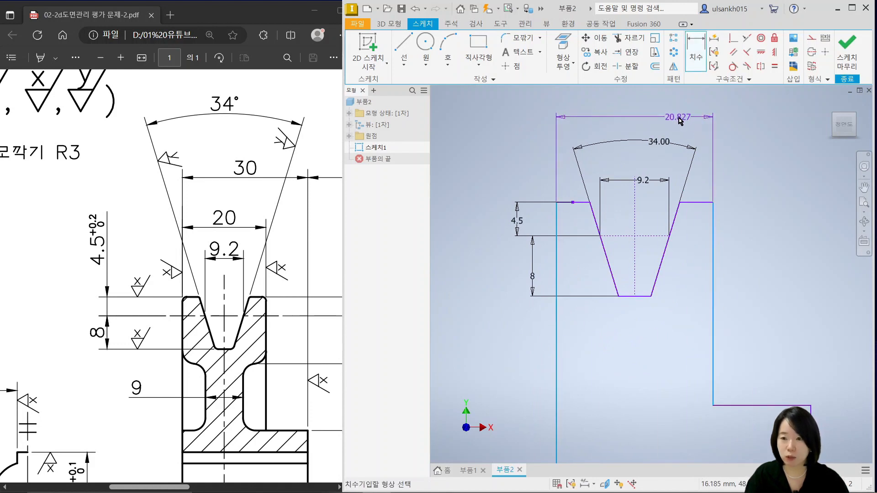
pyautogui.click(680, 121)
pyautogui.write('20')
pyautogui.press('Return')
# Look up the pitch diameter in the PDF drawing and dimension the pitch line from the centerline as Ø87 mm
pyautogui.scroll(-2, 656, 318)
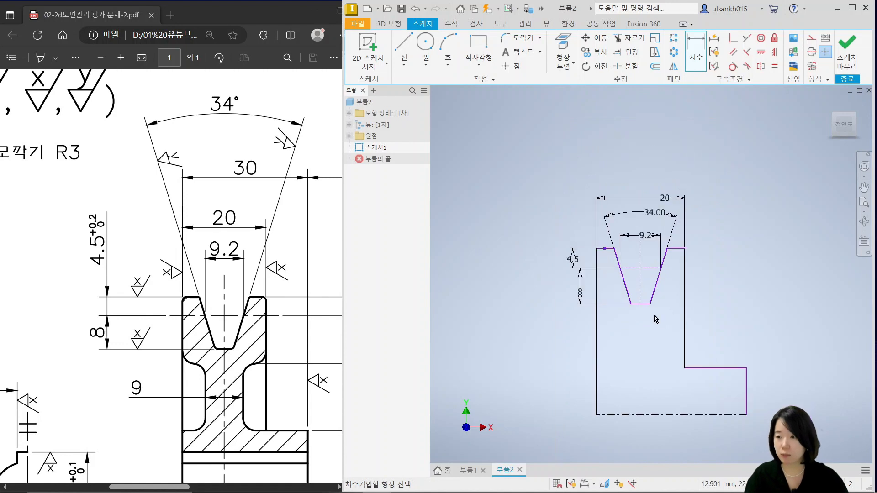
pyautogui.moveTo(654, 316); pyautogui.dragTo(654, 240, button='middle')
pyautogui.click(287, 365)
pyautogui.keyDown('ctrl'); pyautogui.scroll(-1, 287, 365); pyautogui.keyUp('ctrl')
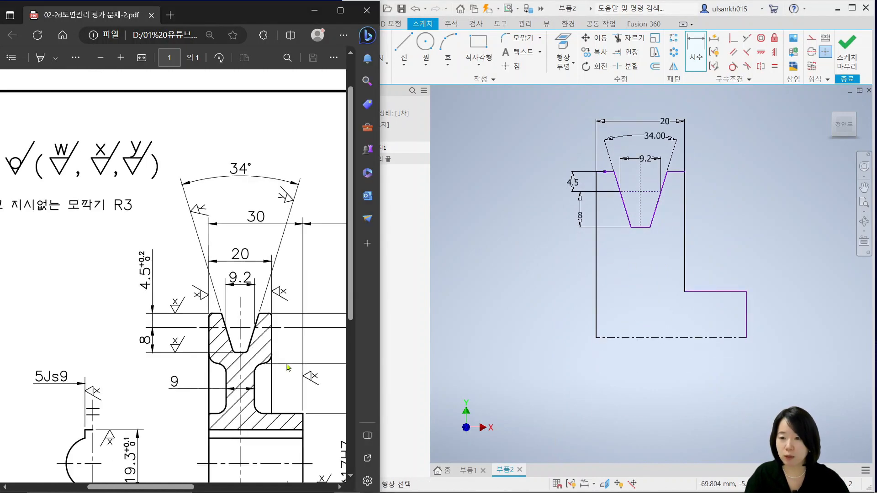
pyautogui.keyDown('ctrl'); pyautogui.scroll(-1, 288, 367); pyautogui.keyUp('ctrl')
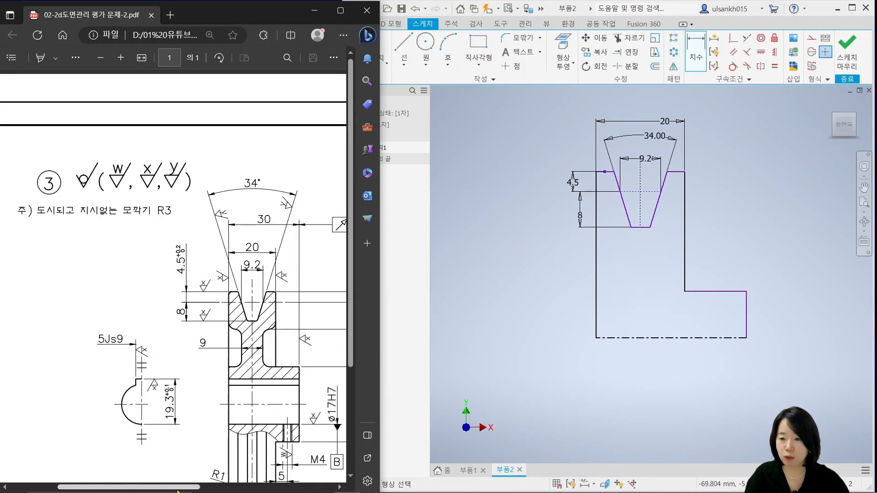
pyautogui.moveTo(178, 490); pyautogui.dragTo(235, 491)
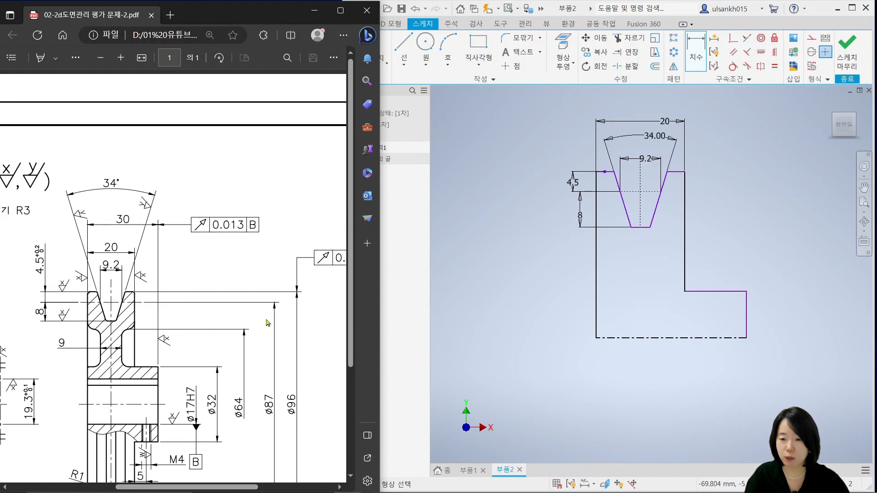
pyautogui.keyDown('ctrl'); pyautogui.scroll(1, 268, 323); pyautogui.keyUp('ctrl')
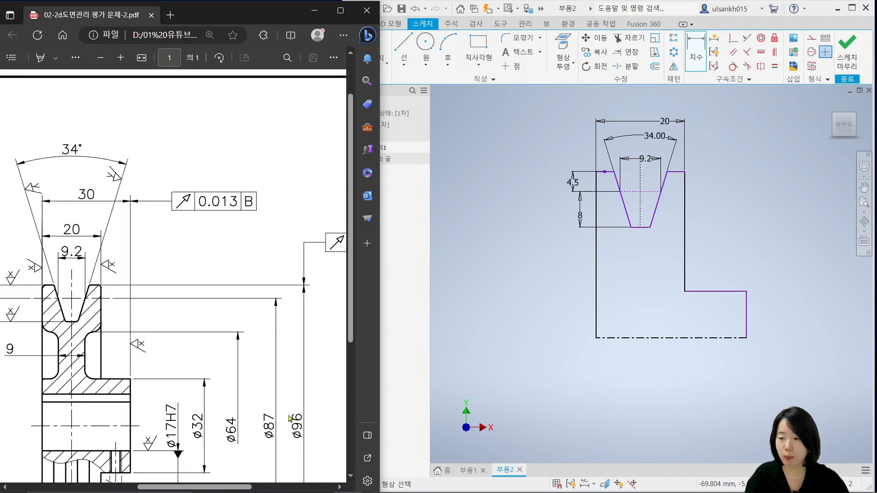
pyautogui.click(656, 263)
pyautogui.click(646, 188)
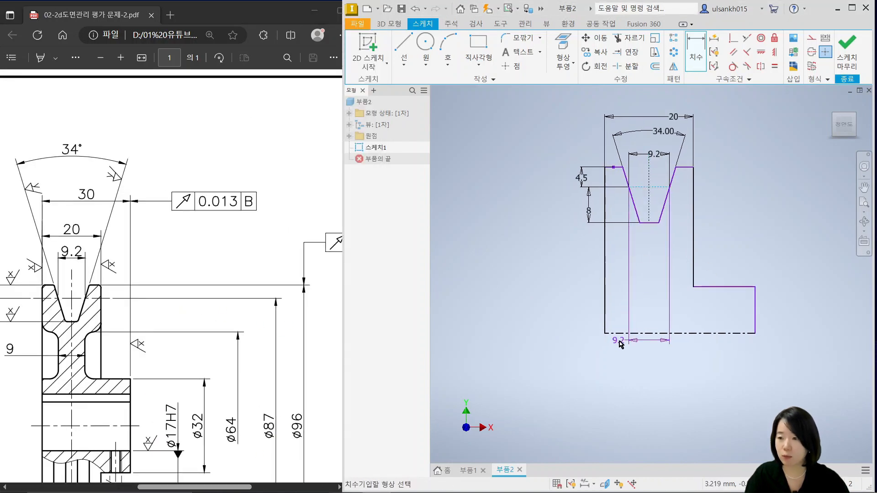
pyautogui.click(639, 333)
pyautogui.click(547, 315)
pyautogui.write('87')
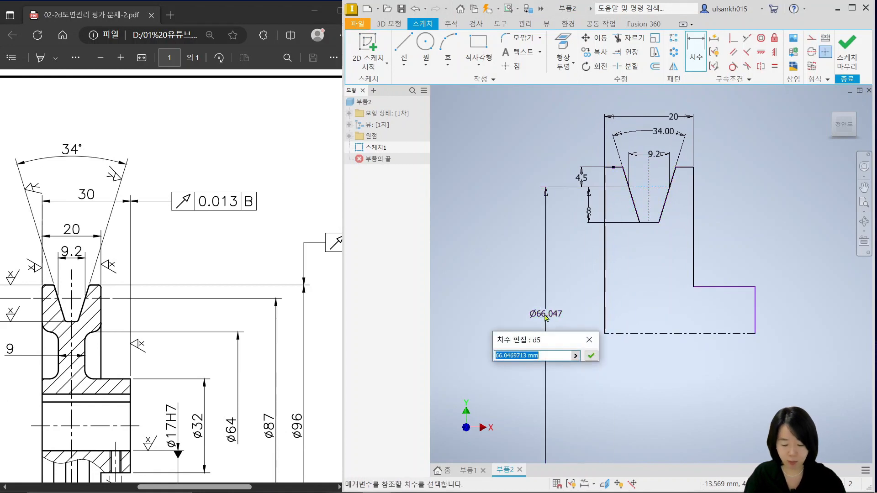
pyautogui.press('Return')
pyautogui.moveTo(544, 314); pyautogui.dragTo(518, 296, button='middle')
# Try to add an outer diameter dimension between the rim's left top edge and the centerline
pyautogui.moveTo(627, 224); pyautogui.dragTo(618, 229, button='middle')
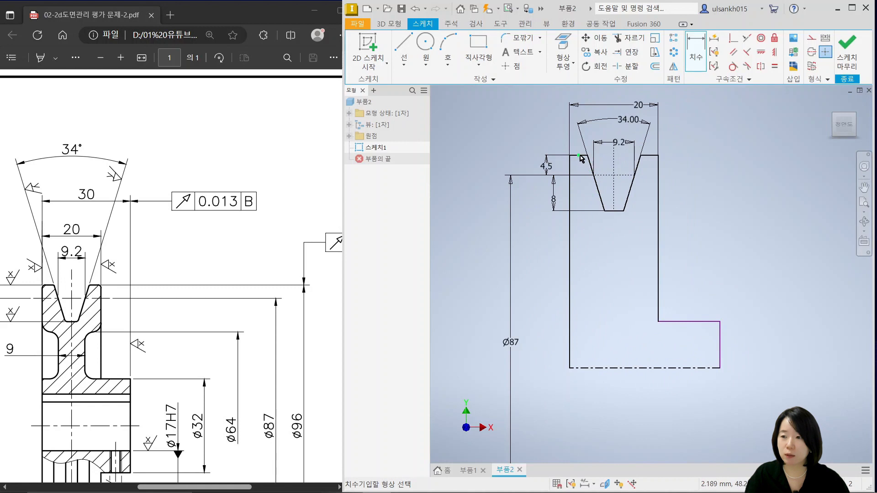
pyautogui.scroll(6, 575, 156)
pyautogui.click(580, 156)
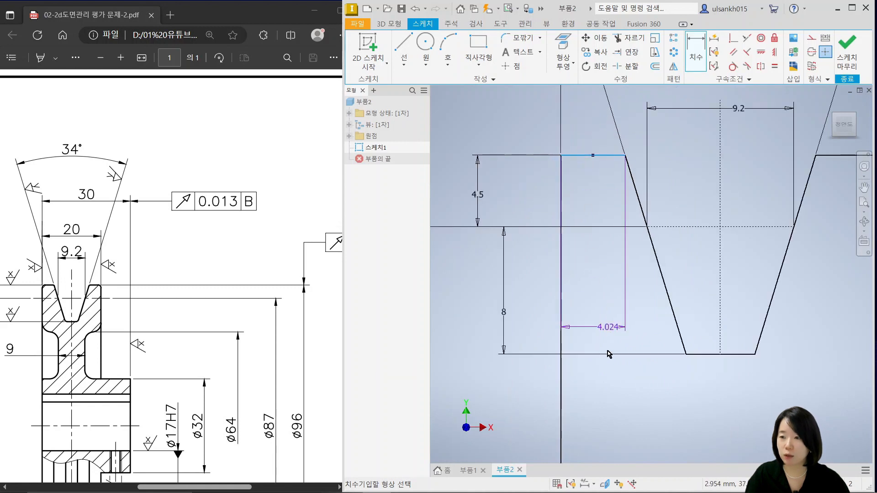
pyautogui.scroll(-5, 609, 360)
pyautogui.moveTo(607, 388); pyautogui.dragTo(635, 215, button='middle')
pyautogui.click(646, 385)
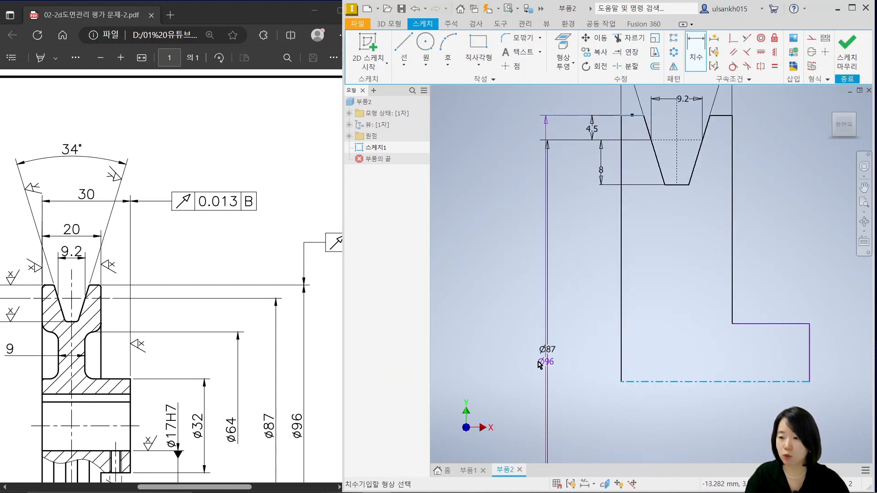
pyautogui.scroll(3, 512, 362)
pyautogui.click(518, 356)
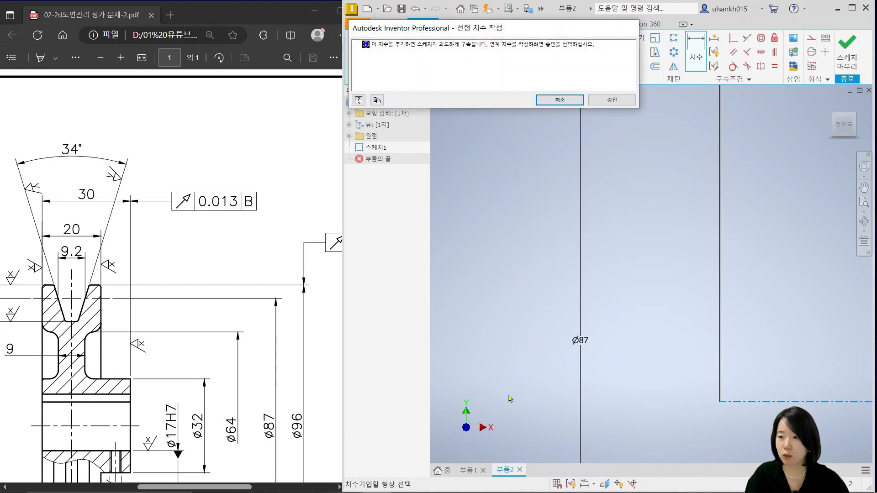
pyautogui.click(559, 102)
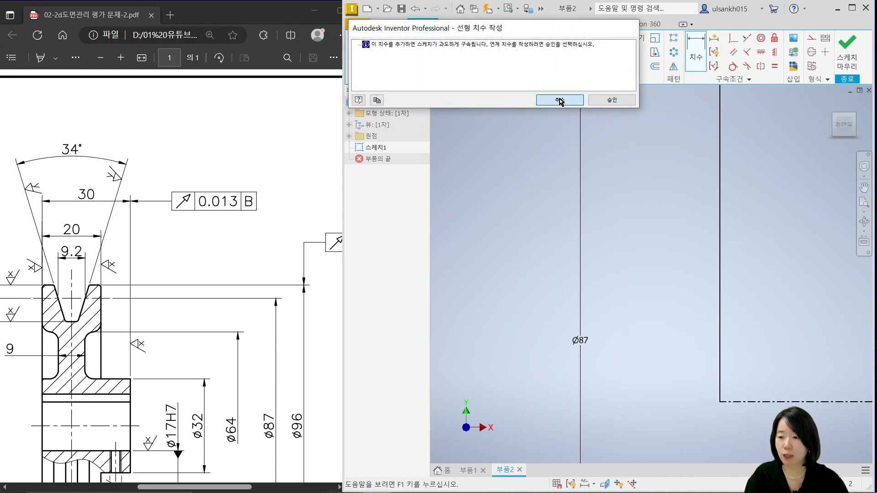
# Dimension the overall width from the profile's left side edge to the hub's right end as 30 mm
pyautogui.scroll(-3, 729, 288)
pyautogui.moveTo(767, 278)
pyautogui.mouseDown(button='middle')
pyautogui.moveTo(525, 339)
pyautogui.moveTo(581, 279)
pyautogui.mouseUp(button='middle')
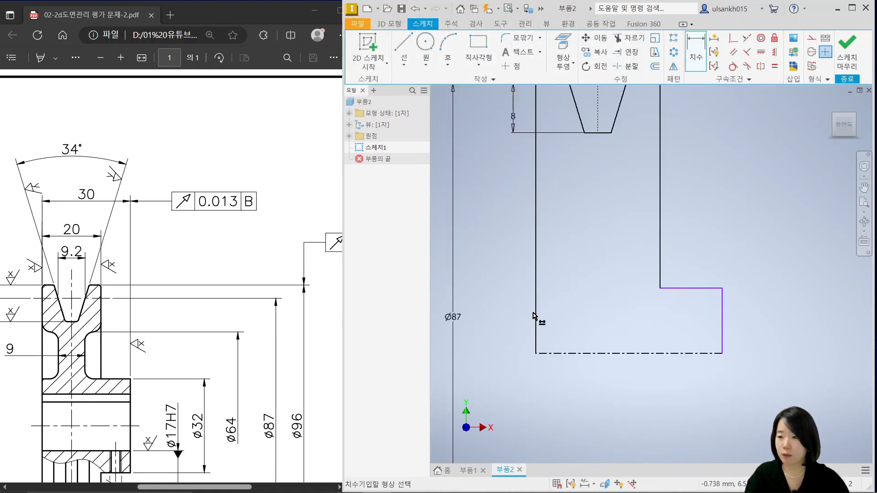
pyautogui.click(536, 315)
pyautogui.click(723, 351)
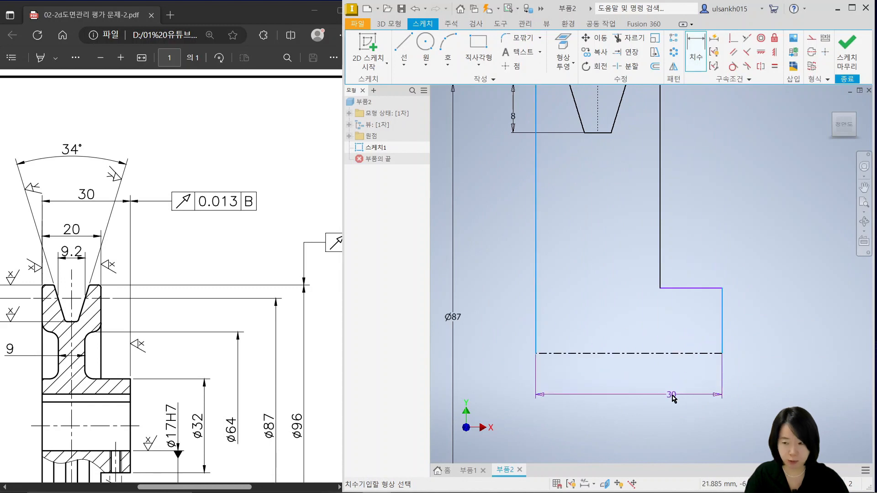
pyautogui.click(672, 396)
pyautogui.click(717, 436)
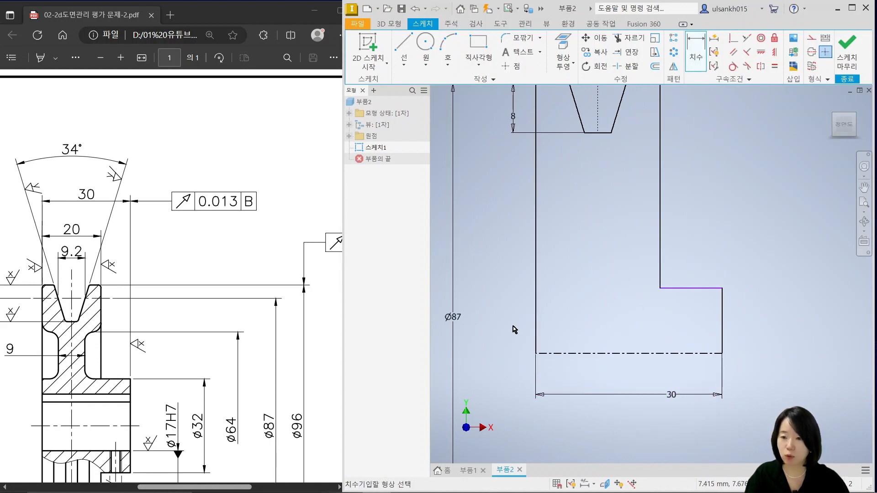
# Check the hub diameter in the PDF drawing and dimension the hub's top edge from the centerline as Ø32 mm
pyautogui.click(228, 397)
pyautogui.scroll(-1, 229, 399)
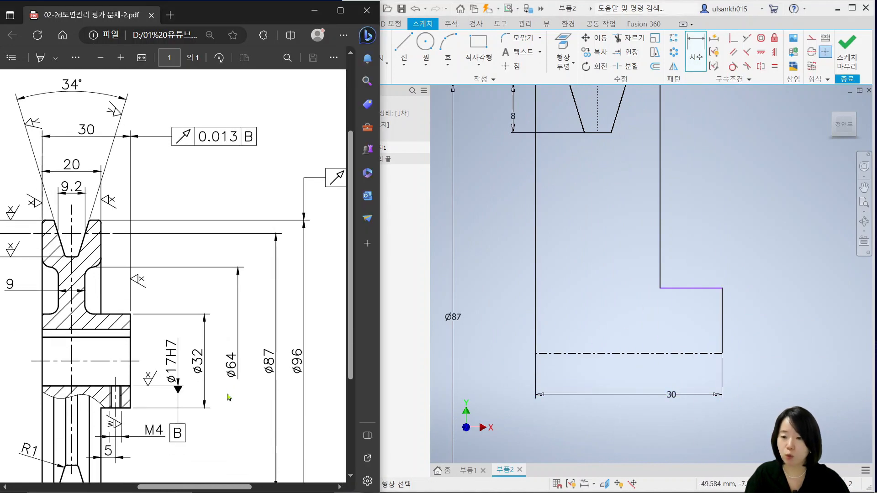
pyautogui.click(715, 289)
pyautogui.click(707, 353)
pyautogui.click(767, 353)
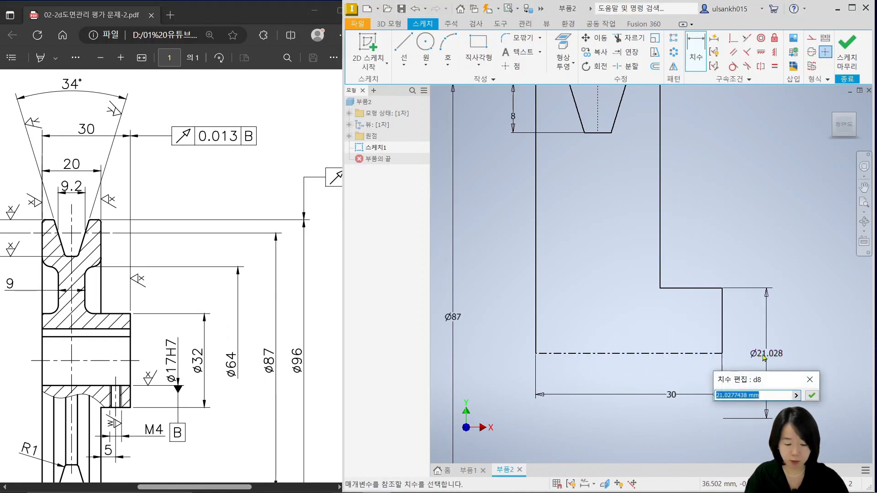
pyautogui.write('32')
pyautogui.press('Return')
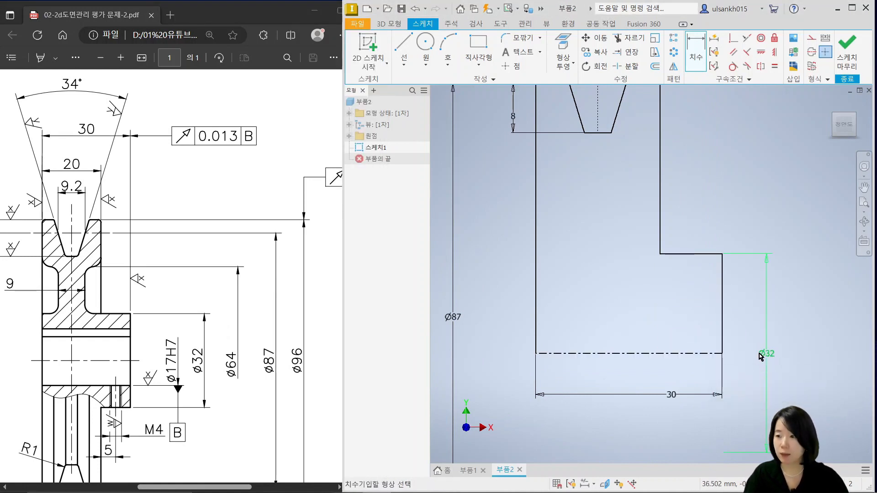
pyautogui.scroll(-2, 705, 292)
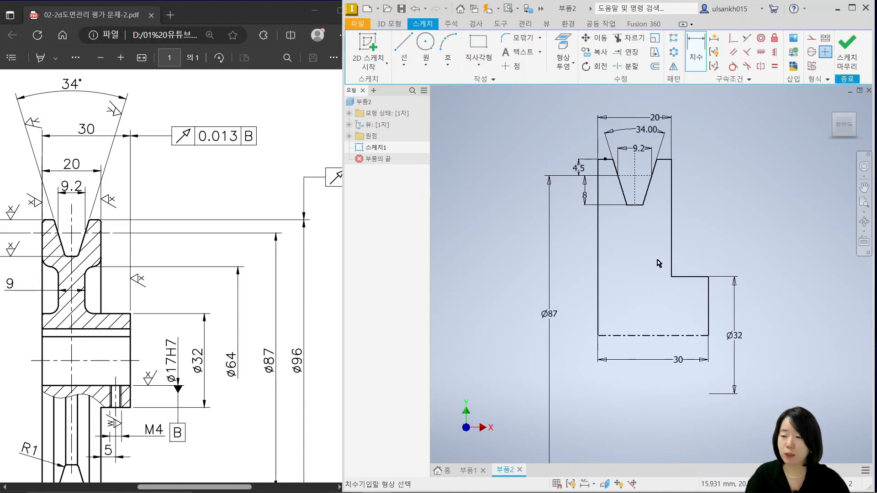
# Finish the sketch and revolve the half-section profile a full 360° about the centerline
pyautogui.click(850, 50)
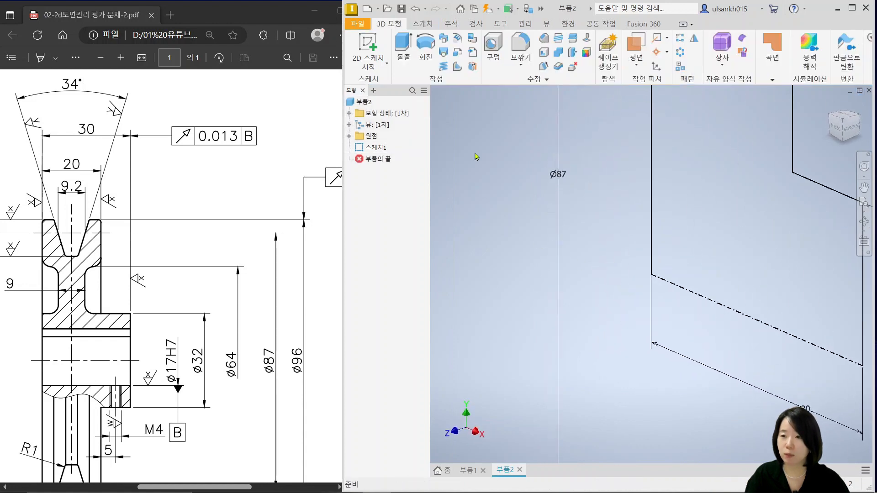
pyautogui.click(425, 51)
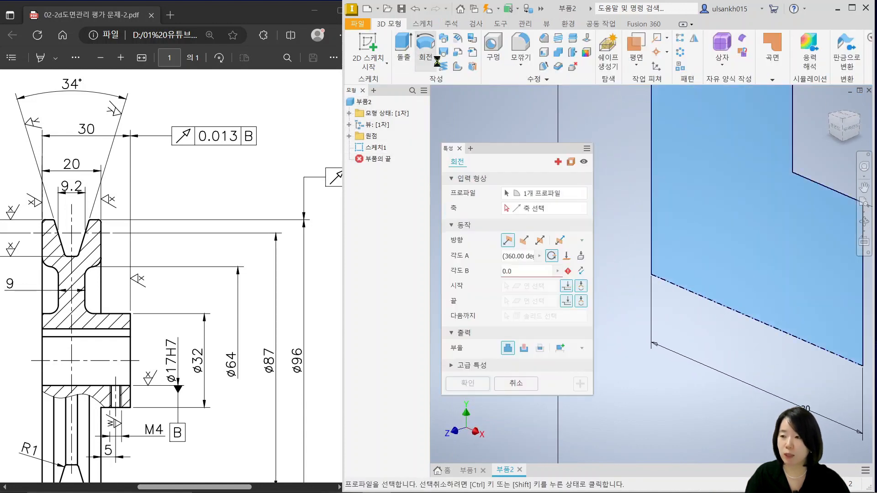
pyautogui.click(485, 326)
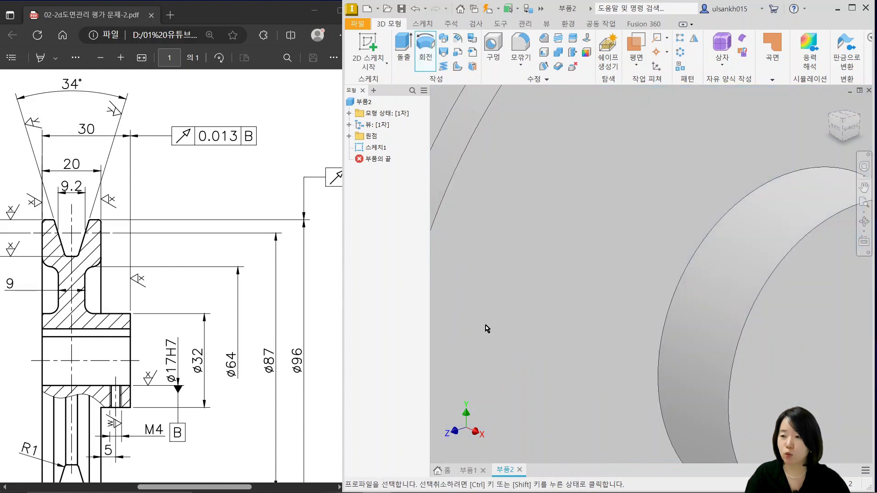
# Examine the keyway, bore and side recesses of the web in the PDF drawing and compare them with the model's front view
pyautogui.click(114, 374)
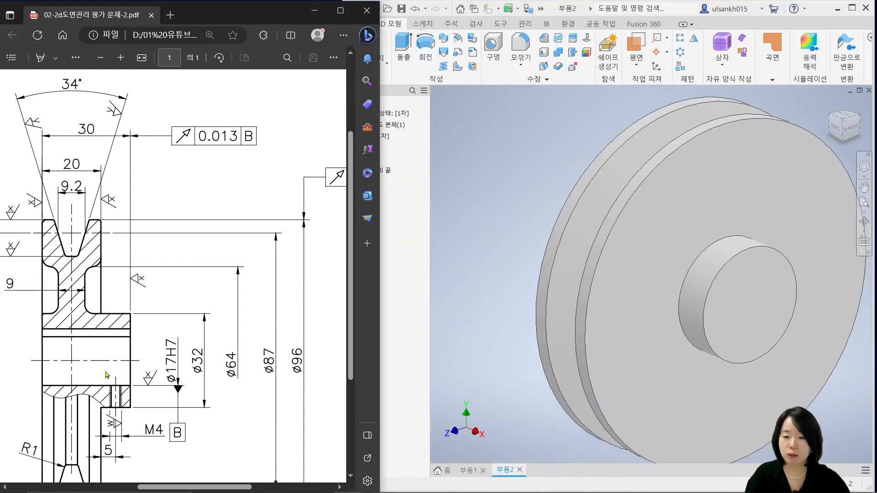
pyautogui.keyDown('ctrl'); pyautogui.scroll(-3, 109, 375); pyautogui.keyUp('ctrl')
pyautogui.hscroll(-2, 115, 358)
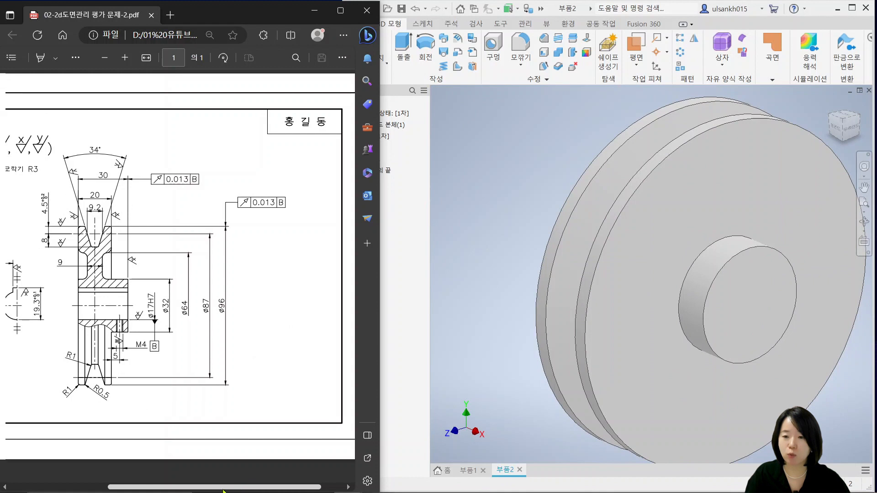
pyautogui.keyDown('ctrl'); pyautogui.scroll(2, 143, 245); pyautogui.keyUp('ctrl')
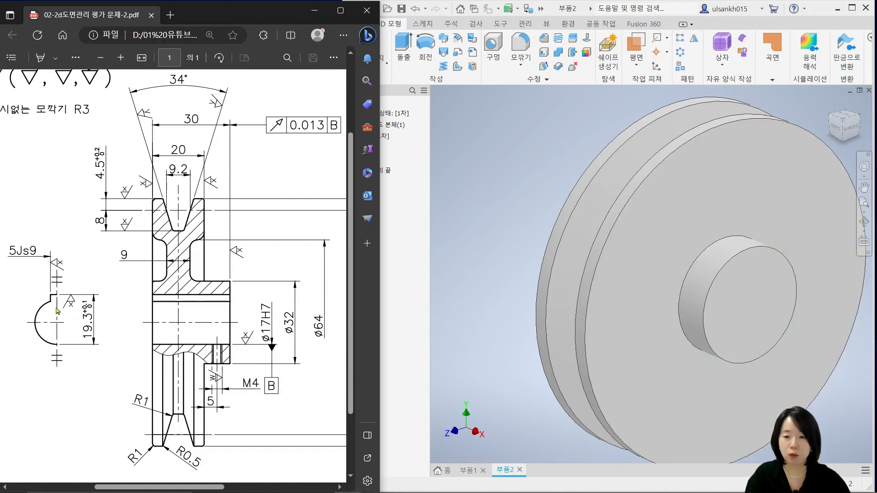
pyautogui.keyDown('ctrl'); pyautogui.scroll(2, 203, 313); pyautogui.keyUp('ctrl')
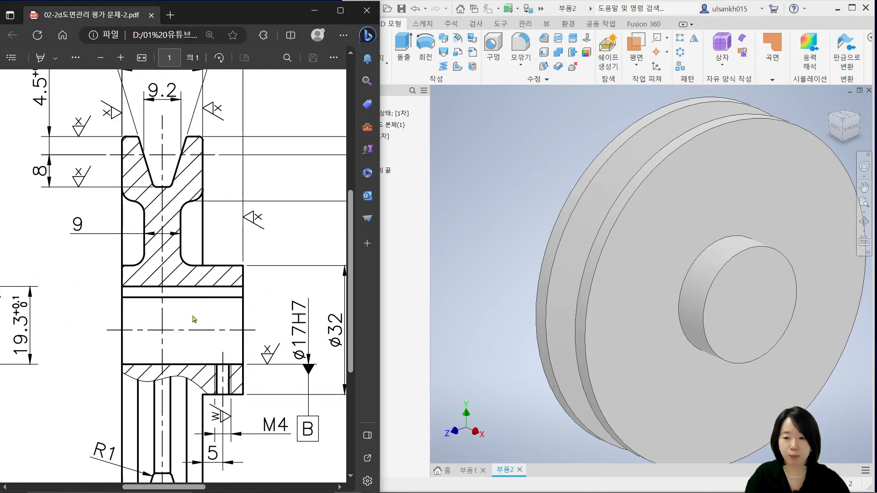
pyautogui.keyDown('ctrl'); pyautogui.scroll(-1, 193, 319); pyautogui.keyUp('ctrl')
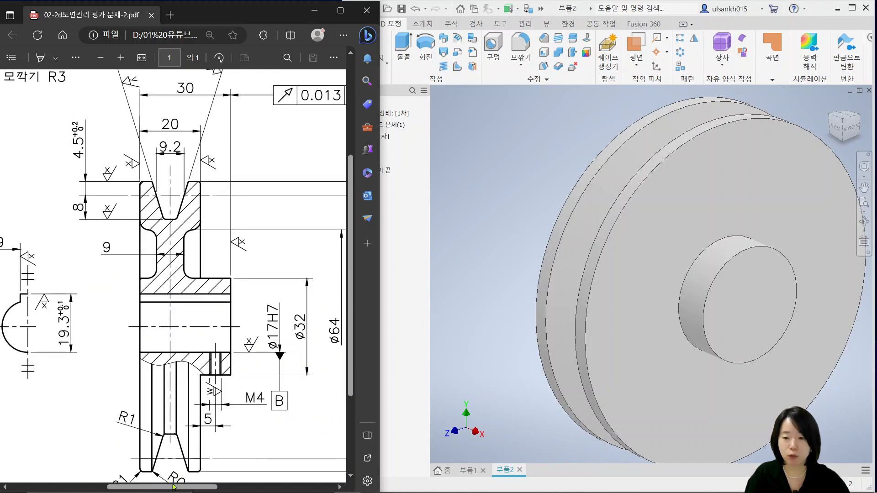
pyautogui.moveTo(174, 487); pyautogui.dragTo(139, 338)
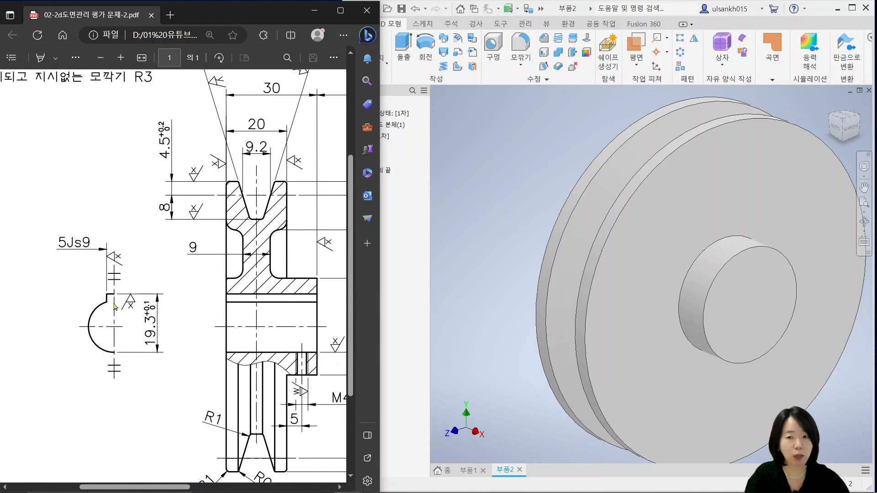
pyautogui.click(835, 131)
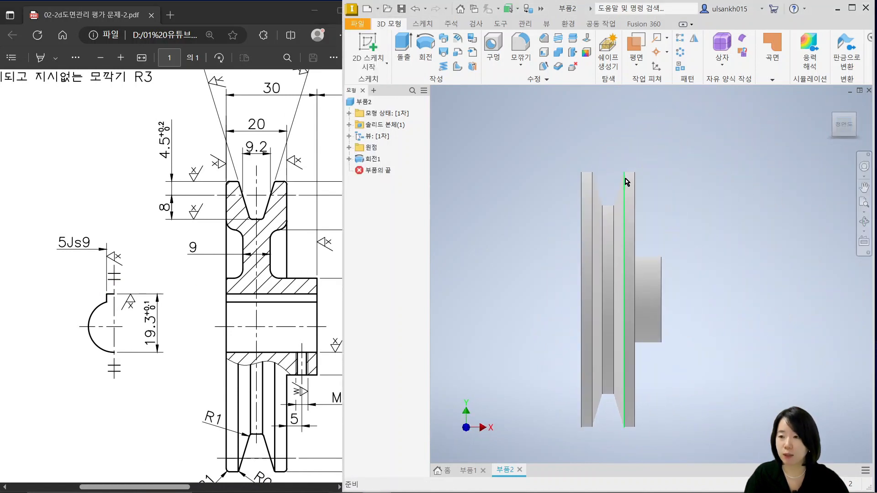
pyautogui.scroll(5, 625, 178)
pyautogui.keyDown('ctrl'); pyautogui.scroll(3, 257, 325); pyautogui.keyUp('ctrl')
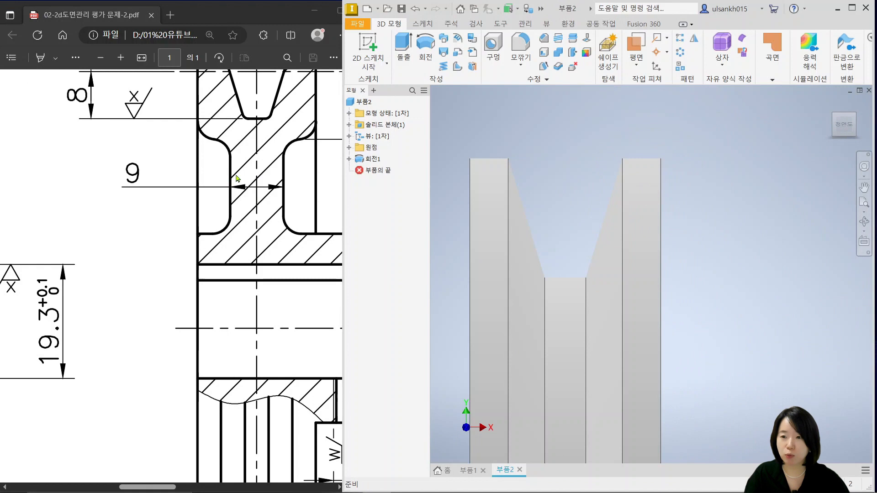
pyautogui.scroll(3, 237, 178)
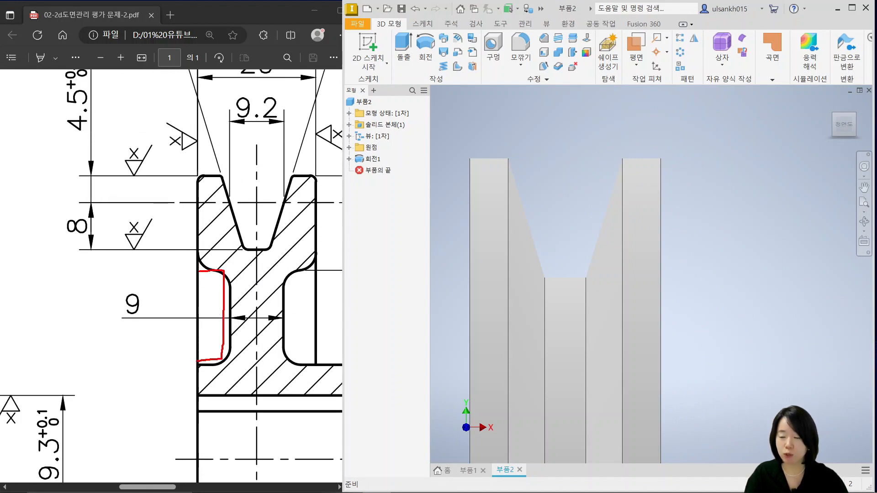
pyautogui.press('Escape')
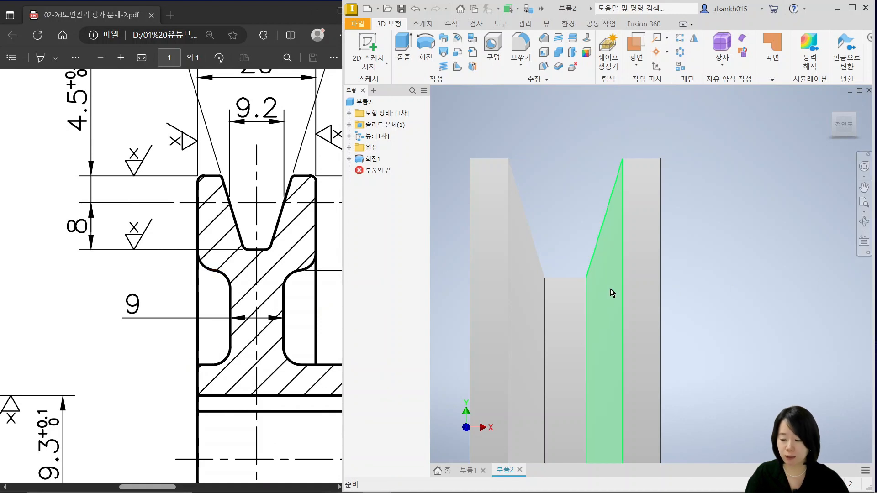
# Share the sketch under the revolve feature and open the shared sketch for editing
pyautogui.moveTo(611, 289)
pyautogui.keyDown('shift'); pyautogui.mouseDown(button='middle')
pyautogui.moveTo(618, 252)
pyautogui.moveTo(619, 299)
pyautogui.mouseUp(button='middle'); pyautogui.keyUp('shift')
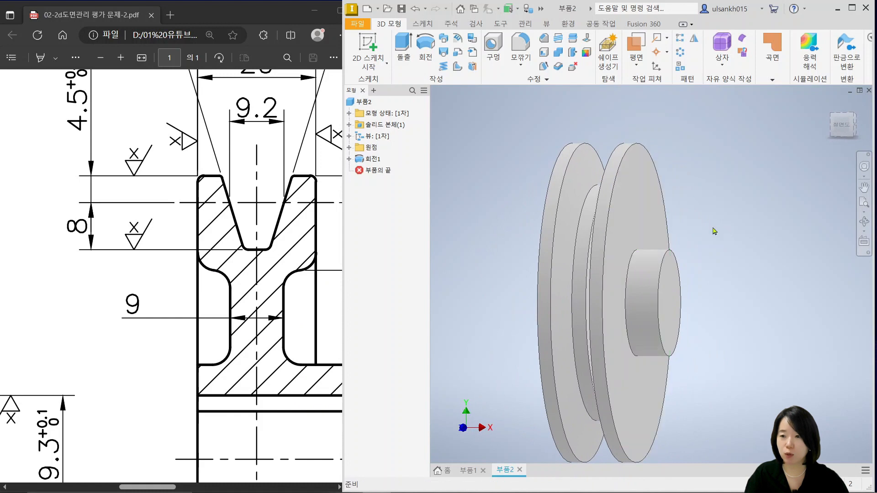
pyautogui.click(349, 159)
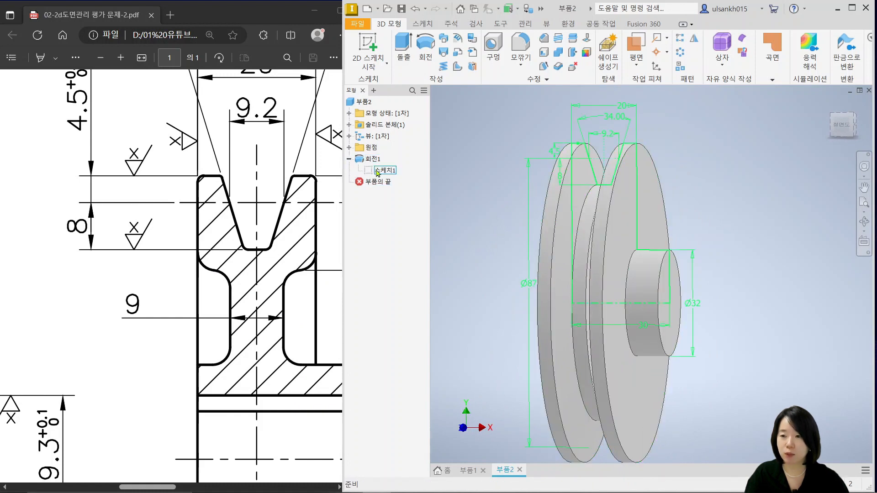
pyautogui.click(384, 171)
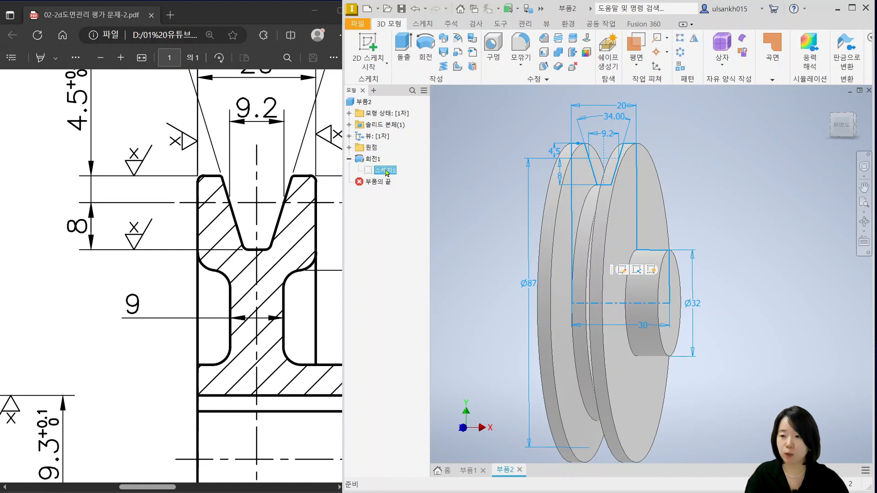
pyautogui.rightClick(386, 172)
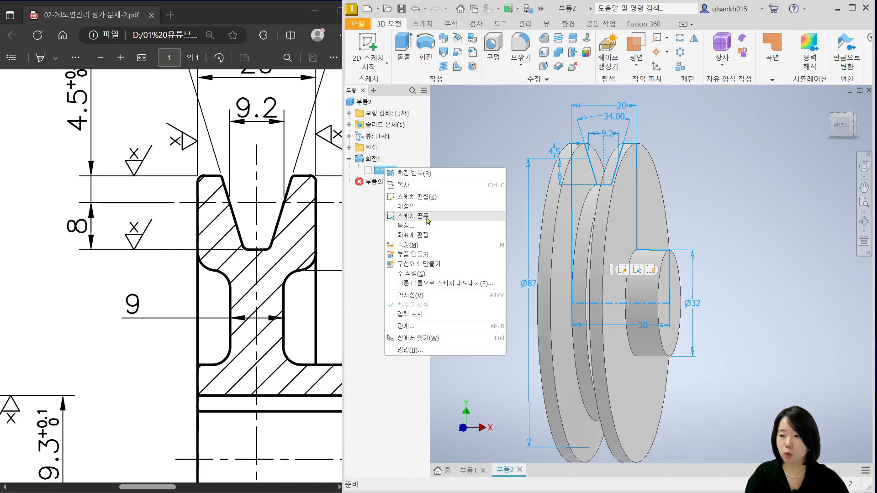
pyautogui.click(414, 216)
pyautogui.doubleClick(372, 183)
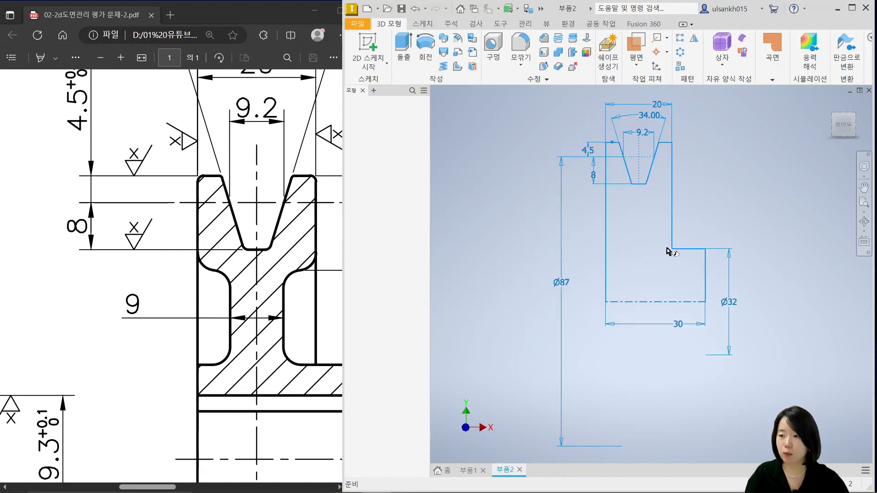
# Sketch recess rectangles inward from both side edges of the profile, about 7.8 × 15.4 mm and 5.9 × 17.1 mm
pyautogui.scroll(-3, 656, 216)
pyautogui.moveTo(656, 217); pyautogui.dragTo(599, 262, button='middle')
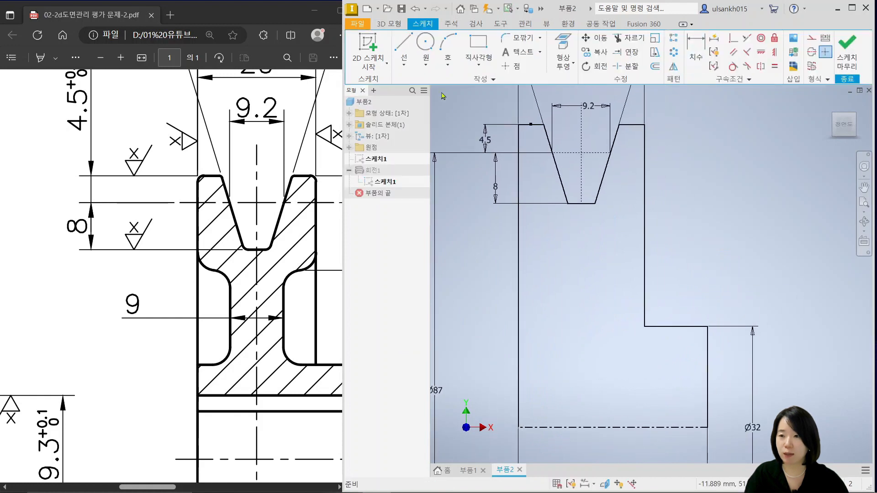
pyautogui.click(478, 46)
pyautogui.click(519, 225)
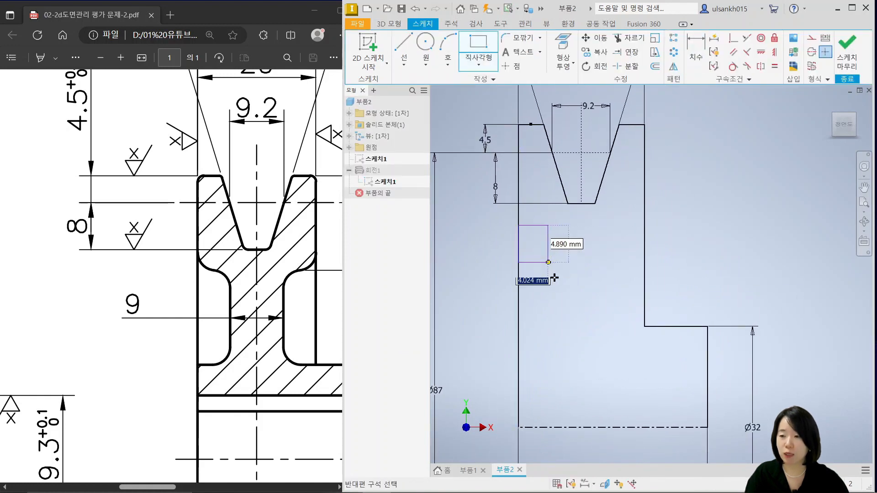
pyautogui.click(568, 323)
pyautogui.click(645, 327)
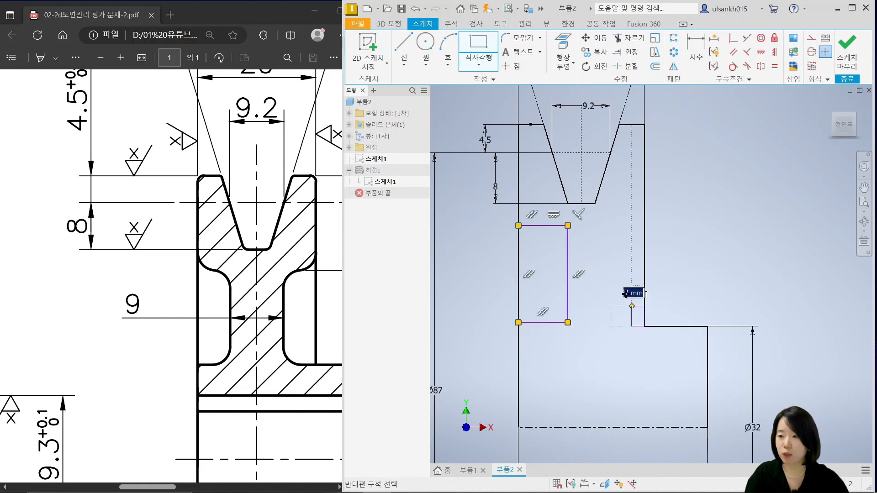
pyautogui.click(607, 220)
pyautogui.press('Escape')
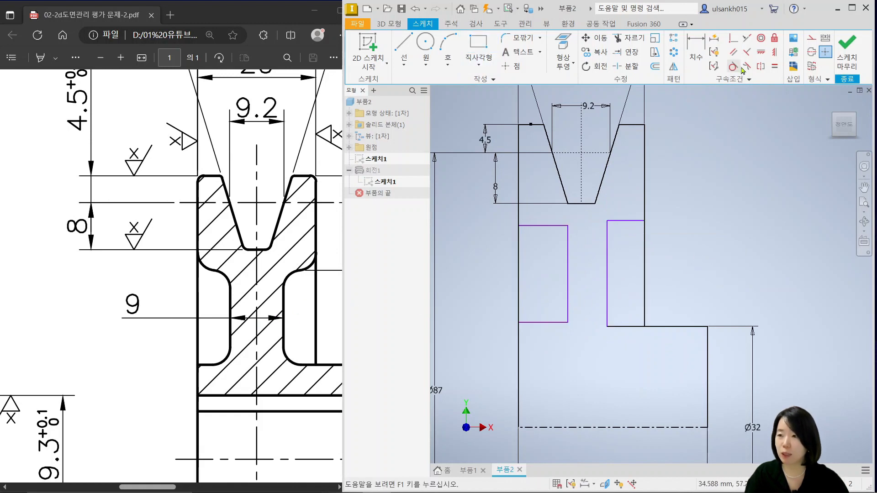
# Make the inner vertical and horizontal edges of the two recess rectangles symmetric about the groove's vertical centerline
pyautogui.click(760, 66)
pyautogui.click(568, 300)
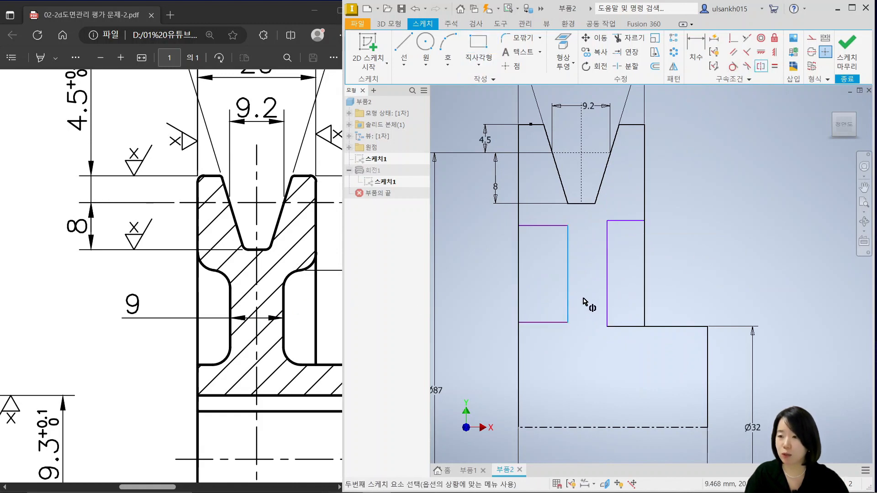
pyautogui.click(607, 301)
pyautogui.click(582, 177)
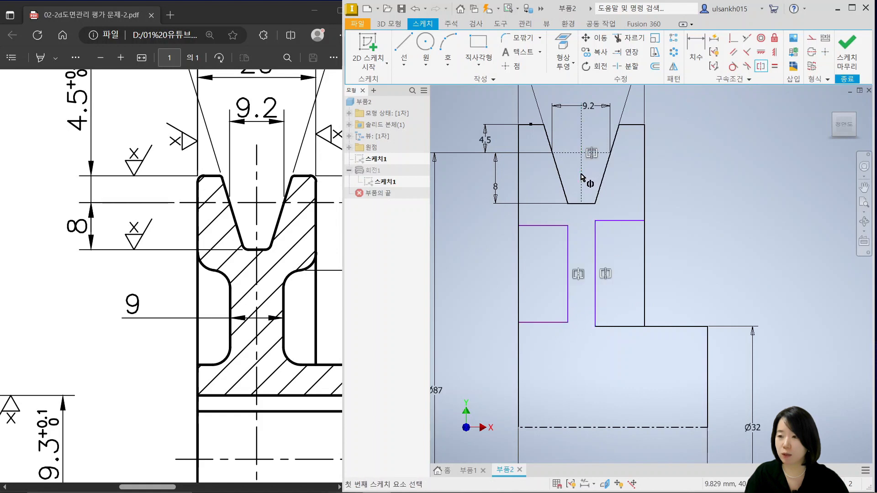
pyautogui.click(619, 221)
pyautogui.click(542, 226)
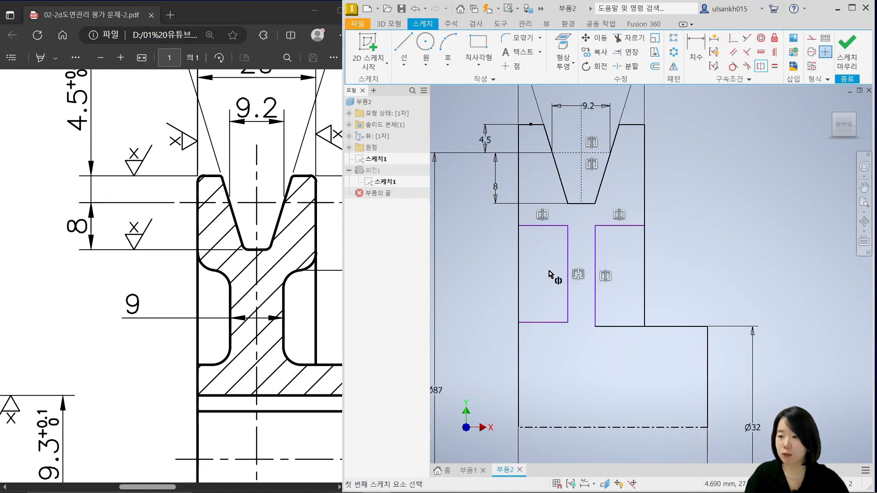
pyautogui.press('Escape')
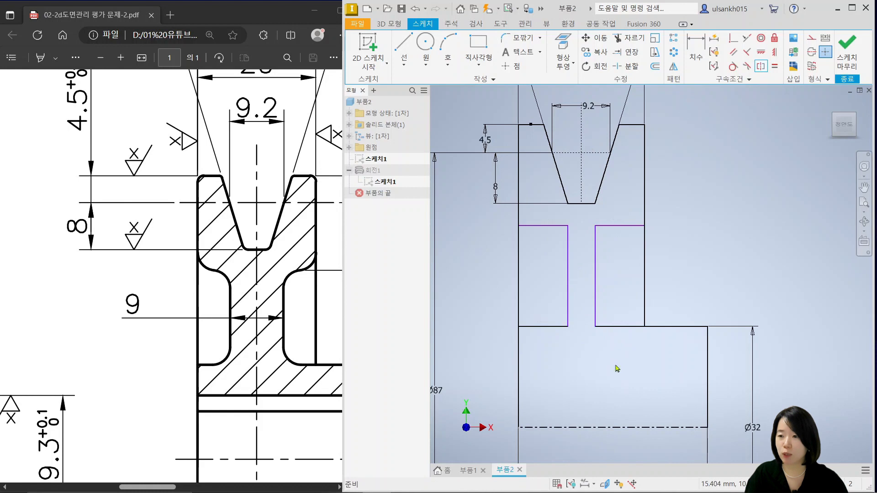
# Dimension the web thickness between the inner edges of the two recess rectangles as 9 mm
pyautogui.press('d')
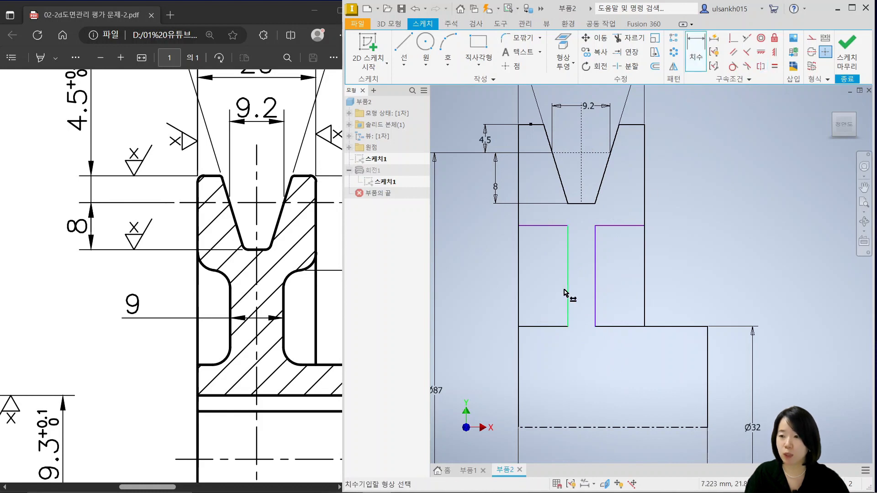
pyautogui.click(566, 292)
pyautogui.click(595, 297)
pyautogui.click(593, 371)
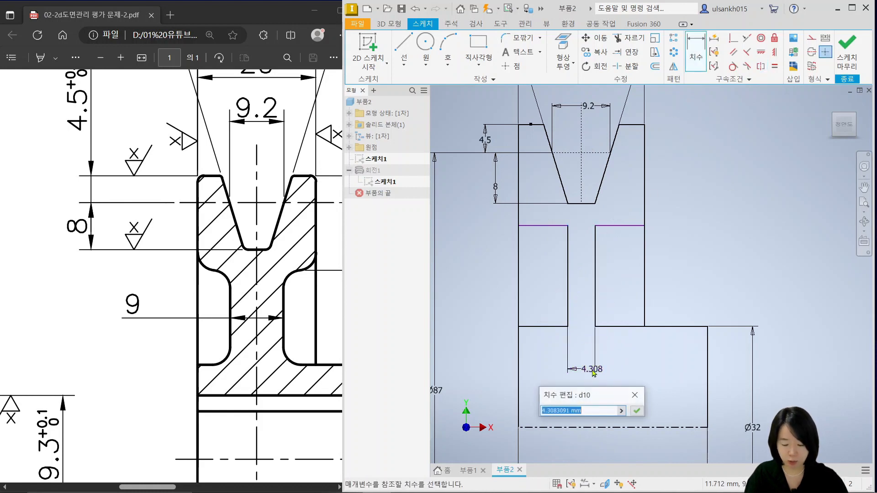
pyautogui.write('9')
pyautogui.press('Return')
# Look up the recess diameter in the PDF drawing and dimension the recess's top edge from the centerline as Ø64 mm
pyautogui.click(288, 366)
pyautogui.keyDown('ctrl'); pyautogui.scroll(-2, 289, 367); pyautogui.keyUp('ctrl')
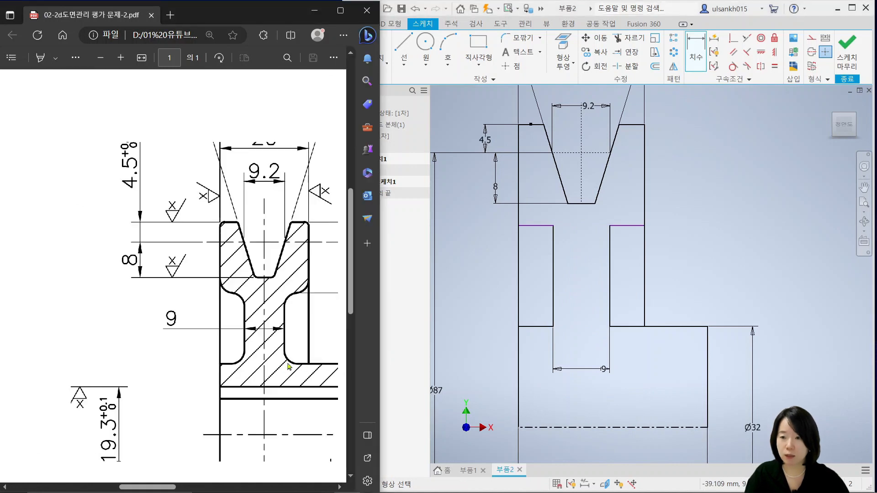
pyautogui.keyDown('ctrl'); pyautogui.scroll(-2, 288, 367); pyautogui.keyUp('ctrl')
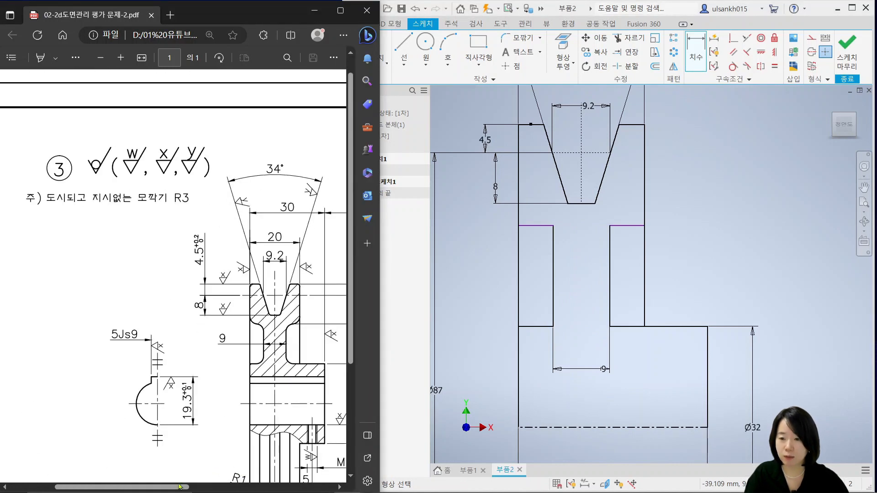
pyautogui.moveTo(179, 487); pyautogui.dragTo(248, 487)
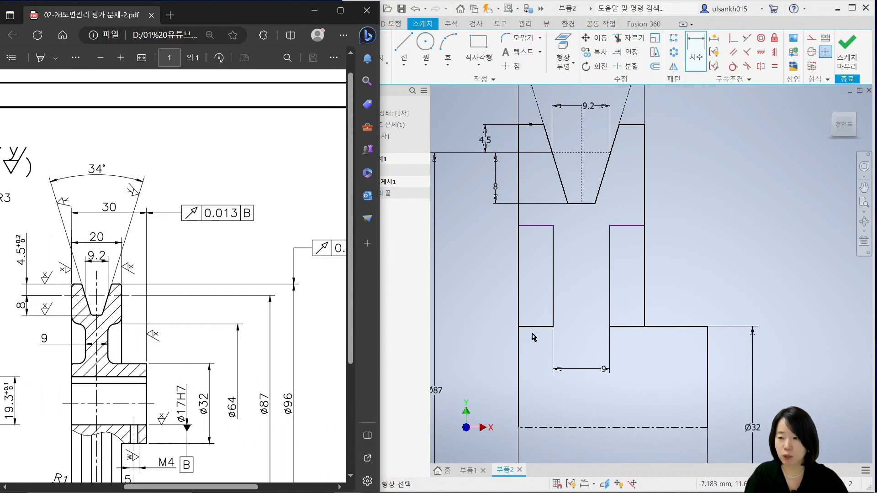
pyautogui.click(635, 226)
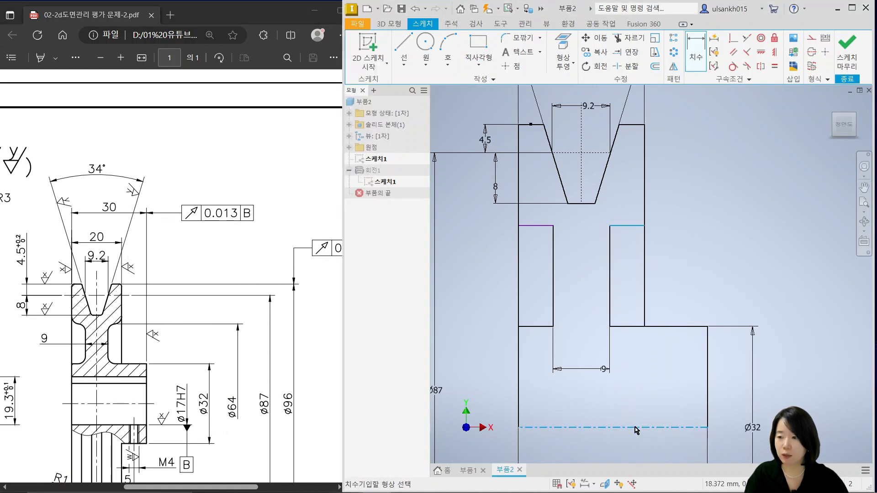
pyautogui.click(637, 428)
pyautogui.click(813, 384)
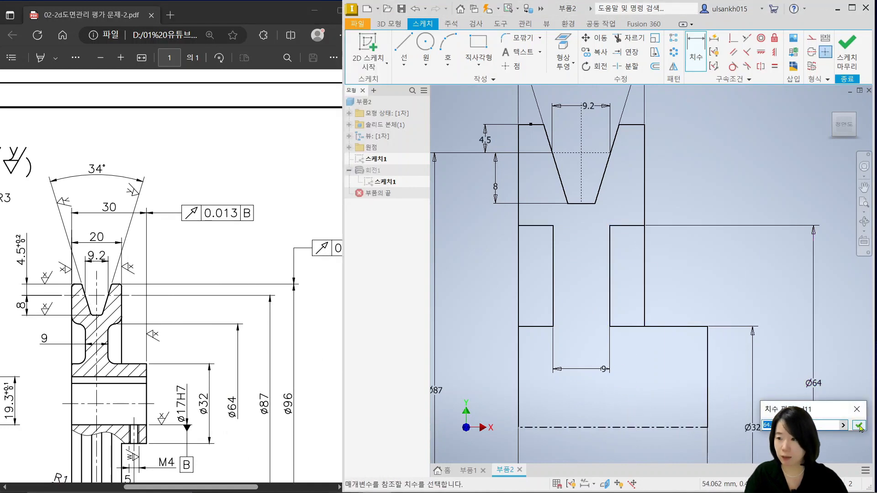
pyautogui.click(859, 426)
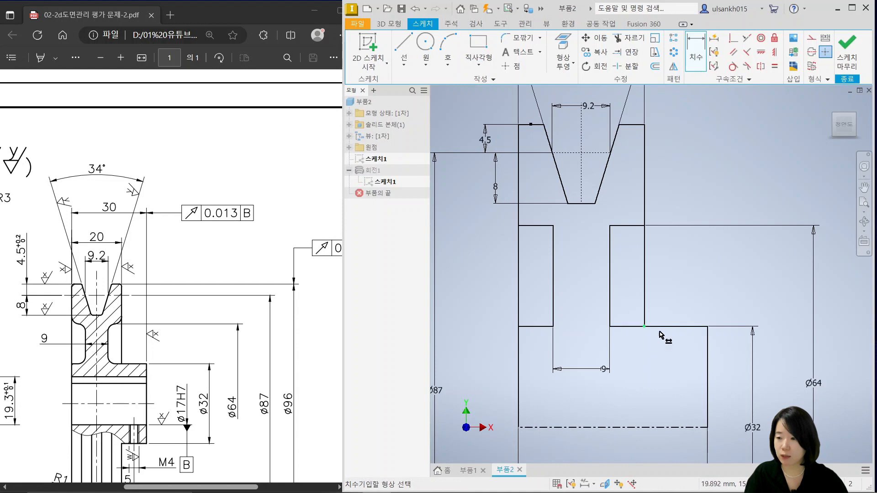
pyautogui.scroll(-5, 647, 322)
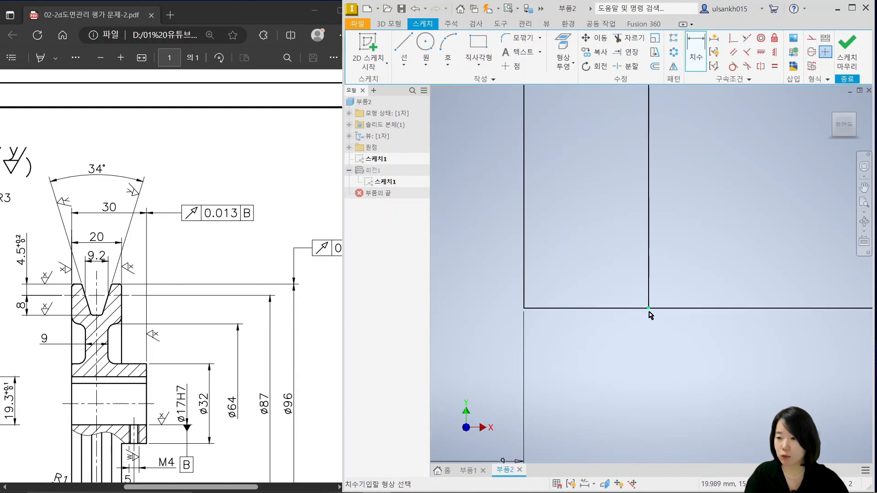
pyautogui.scroll(3, 640, 352)
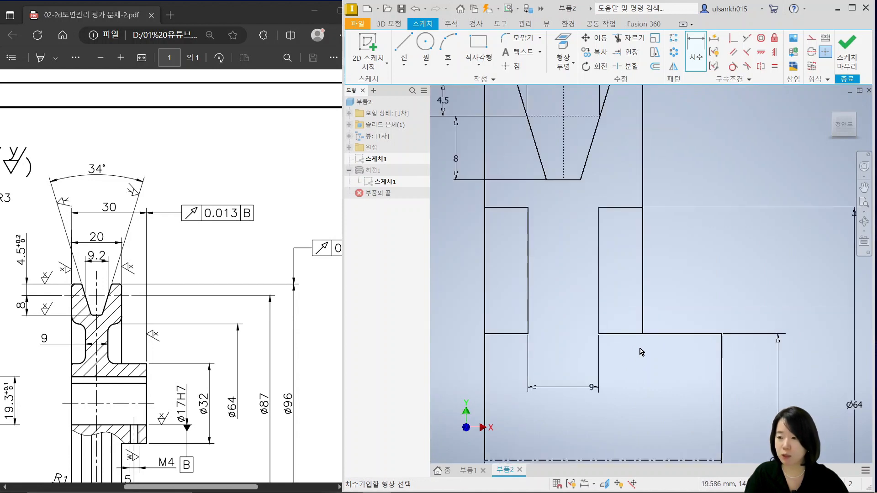
# Finish the sketch and revolve the two recess rectangles 360° about the bottom centerline as a cut
pyautogui.scroll(2, 731, 377)
pyautogui.scroll(-3, 678, 317)
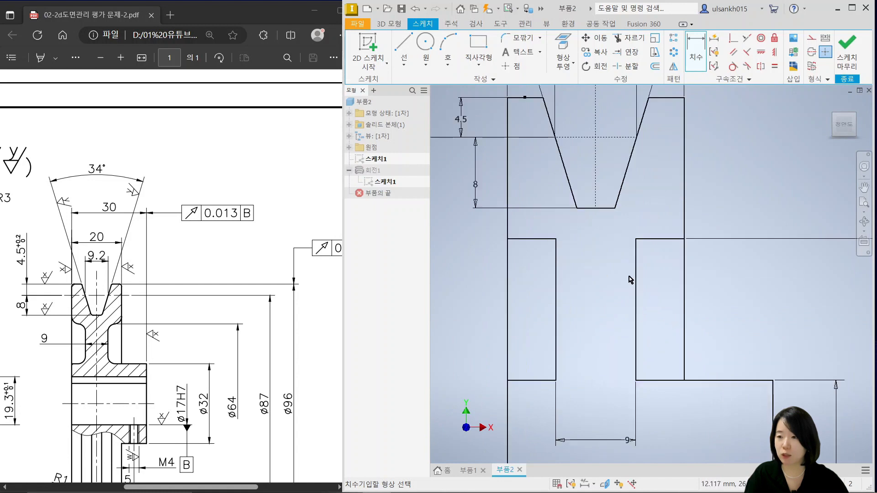
pyautogui.scroll(4, 649, 302)
pyautogui.click(846, 47)
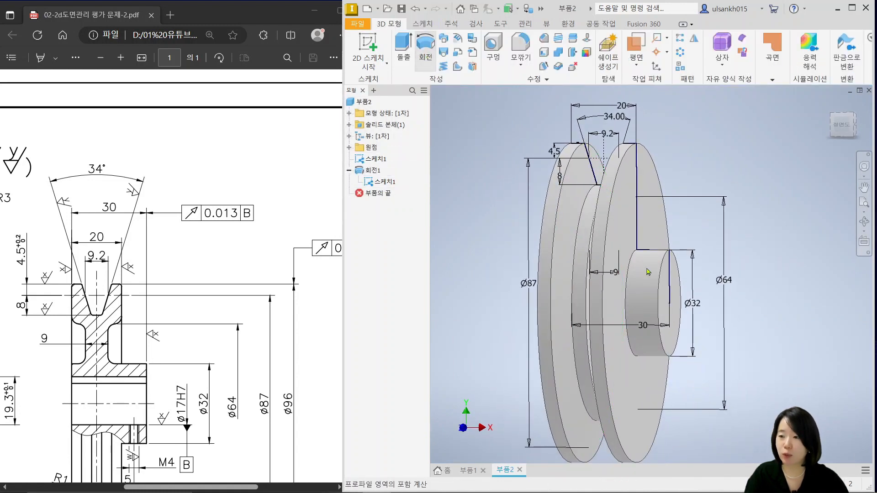
pyautogui.click(425, 57)
pyautogui.scroll(-3, 651, 264)
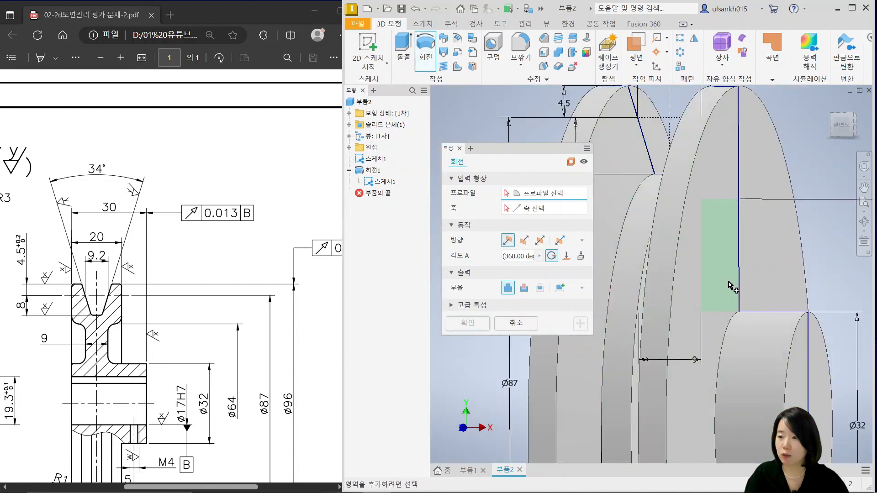
pyautogui.click(713, 298)
pyautogui.moveTo(711, 300); pyautogui.dragTo(797, 325, button='middle')
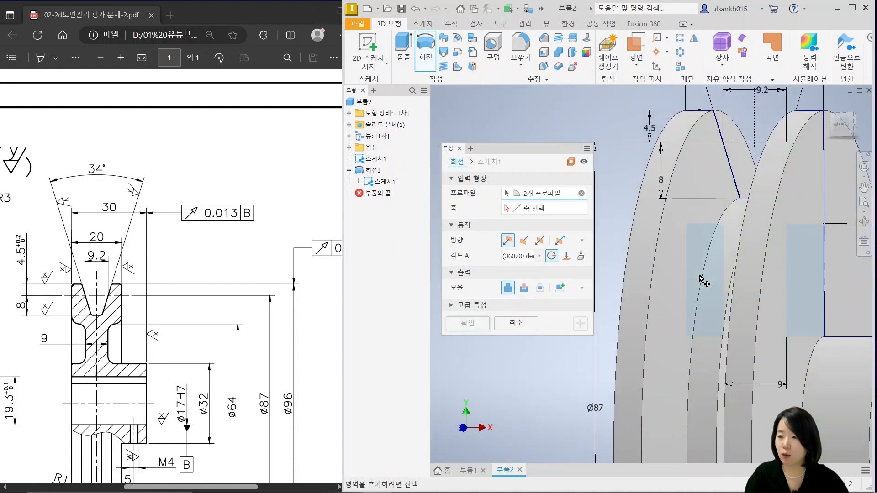
pyautogui.click(533, 210)
pyautogui.scroll(3, 689, 335)
pyautogui.click(712, 401)
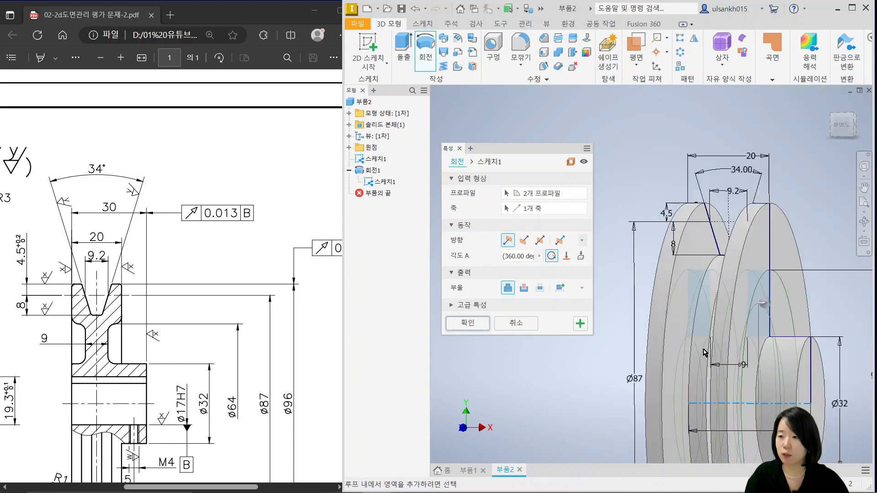
pyautogui.moveTo(727, 377); pyautogui.dragTo(706, 283, button='middle')
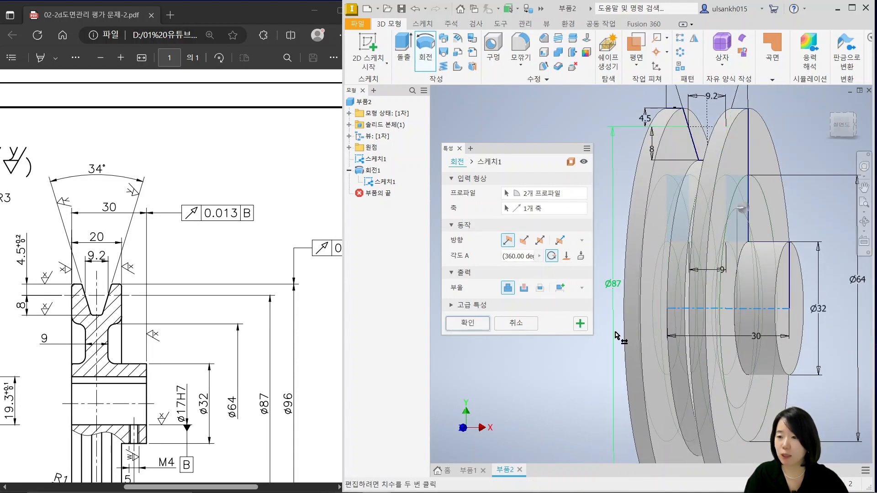
pyautogui.click(524, 288)
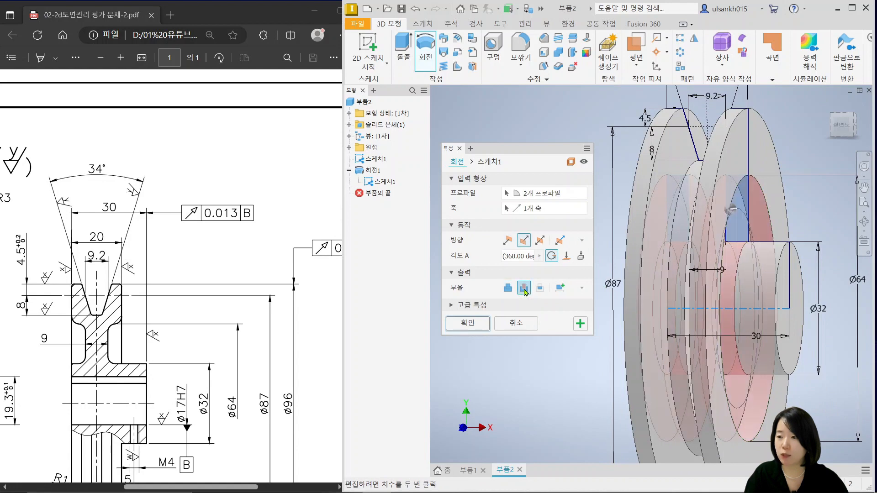
pyautogui.click(477, 325)
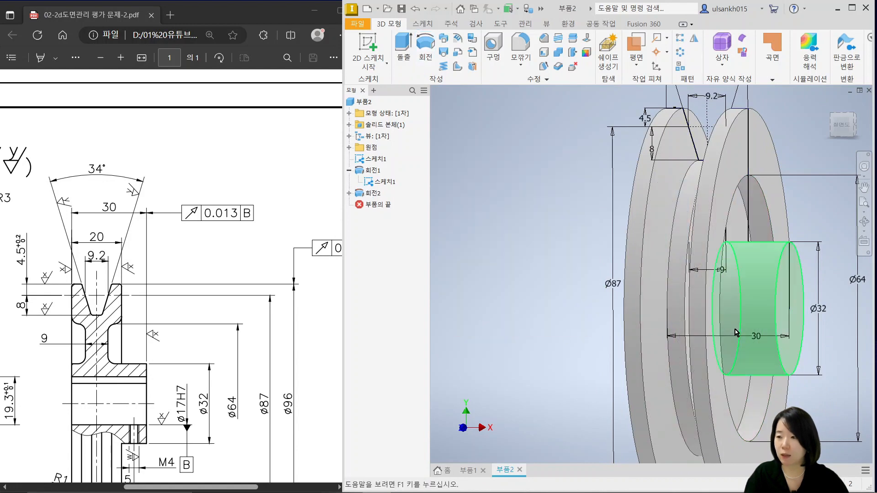
# Hide the shared profile sketch 스케치1
pyautogui.moveTo(736, 332)
pyautogui.keyDown('shift'); pyautogui.mouseDown(button='middle')
pyautogui.moveTo(672, 321)
pyautogui.moveTo(761, 324)
pyautogui.moveTo(764, 306)
pyautogui.moveTo(776, 315)
pyautogui.moveTo(712, 324)
pyautogui.mouseUp(button='middle'); pyautogui.keyUp('shift')
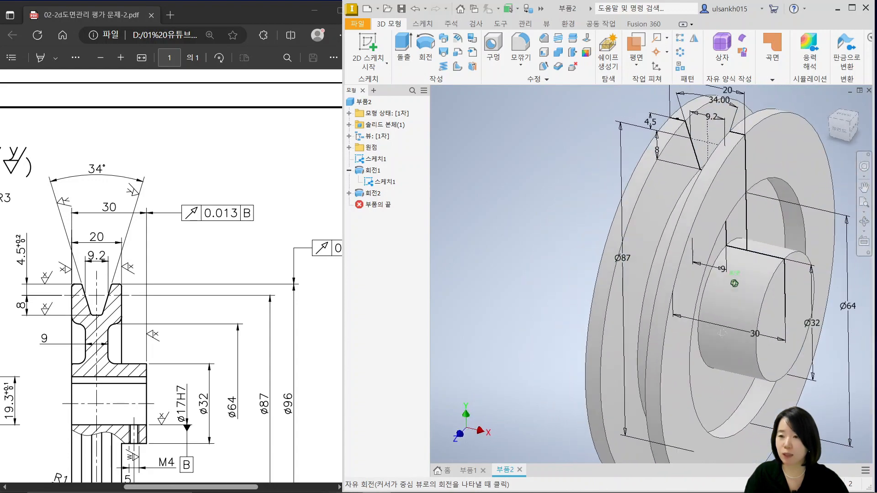
pyautogui.rightClick(378, 164)
pyautogui.click(412, 279)
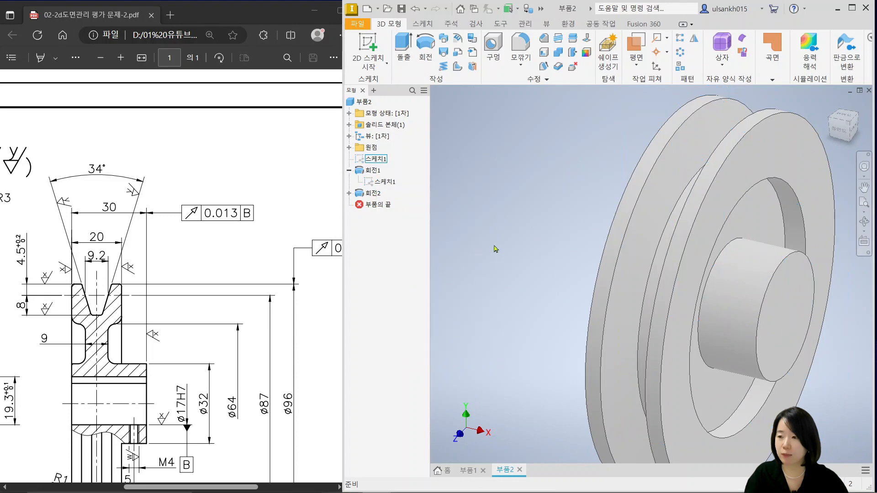
# Start a new sketch on the circular end face of the protruding hub
pyautogui.keyDown('shift'); pyautogui.moveTo(613, 355); pyautogui.dragTo(695, 358, button='middle'); pyautogui.keyUp('shift')
pyautogui.click(710, 364)
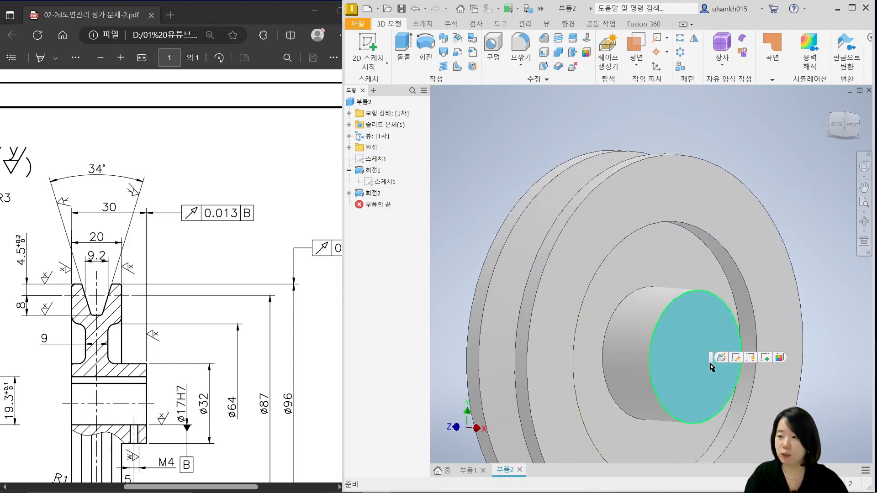
pyautogui.press('pageup')
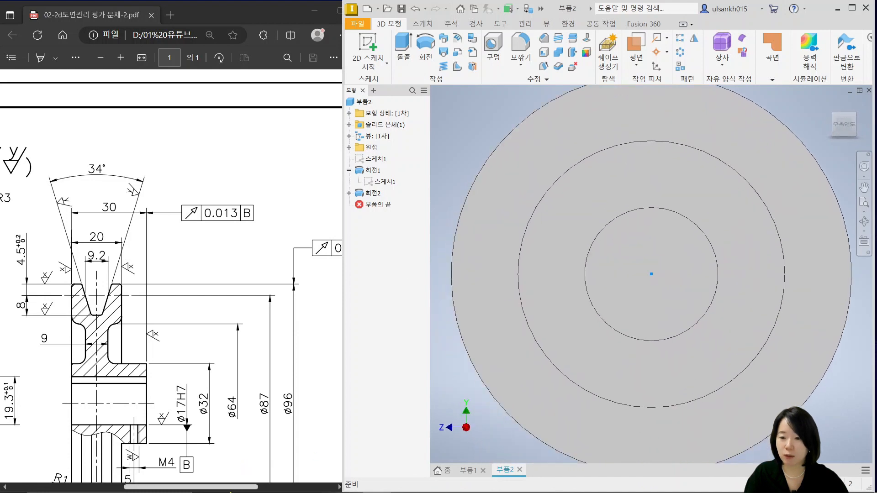
# Look up the bore and keyway dimensions in the PDF drawing and sketch a Ø17 mm circle at the hub's center
pyautogui.moveTo(237, 487); pyautogui.dragTo(198, 488)
pyautogui.keyDown('ctrl'); pyautogui.scroll(2, 268, 455); pyautogui.keyUp('ctrl')
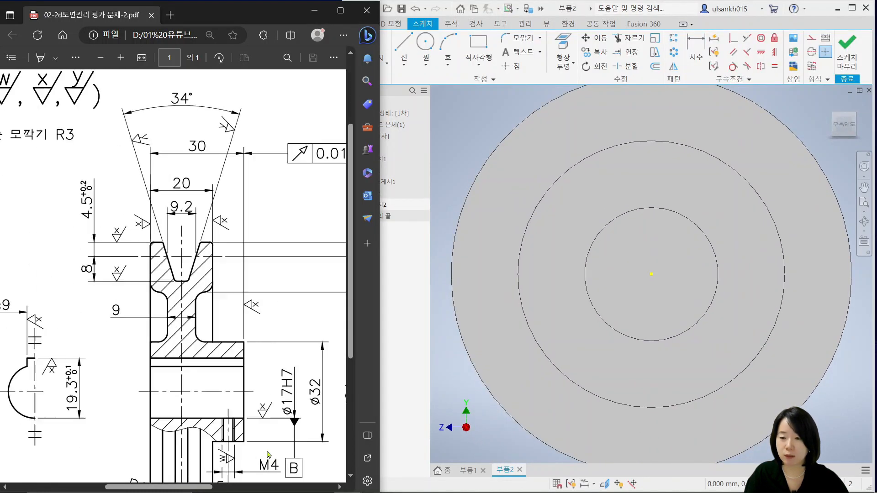
pyautogui.scroll(-3, 293, 397)
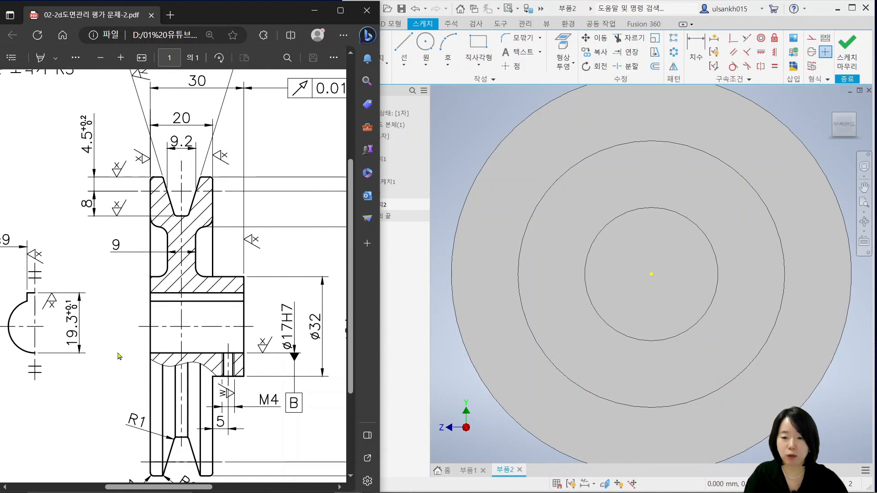
pyautogui.moveTo(160, 485); pyautogui.dragTo(138, 485)
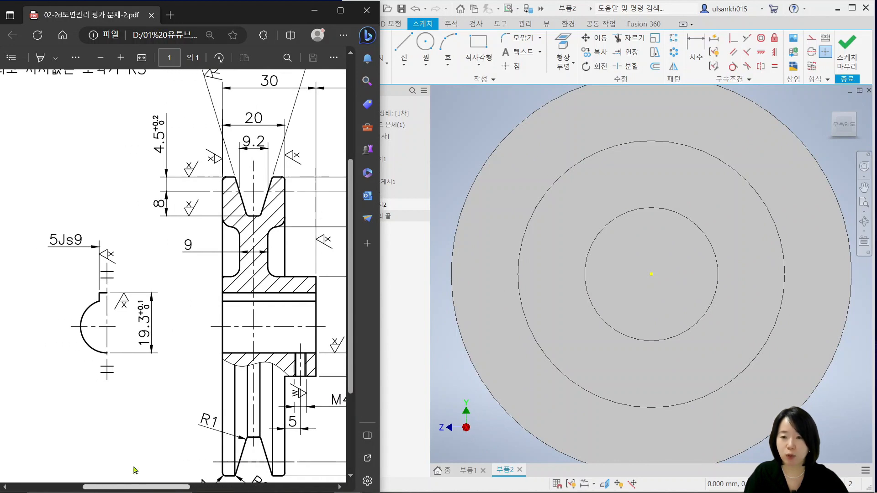
pyautogui.keyDown('ctrl'); pyautogui.scroll(2, 69, 272); pyautogui.keyUp('ctrl')
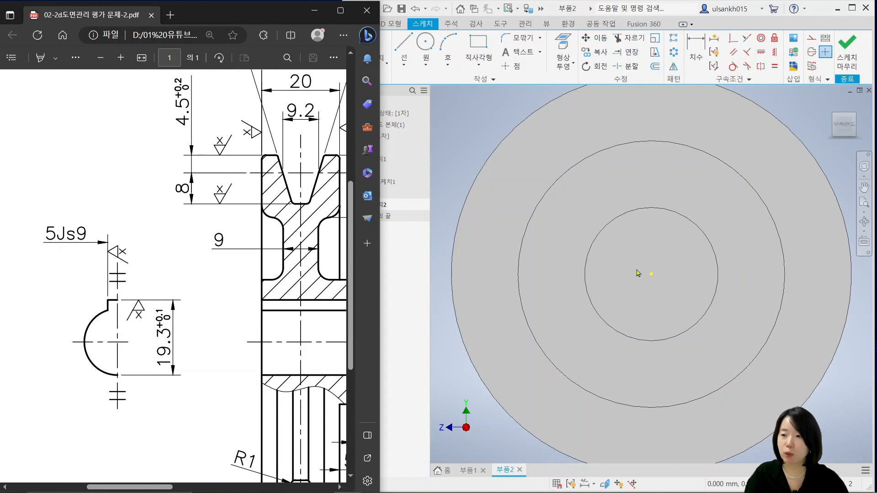
pyautogui.click(425, 44)
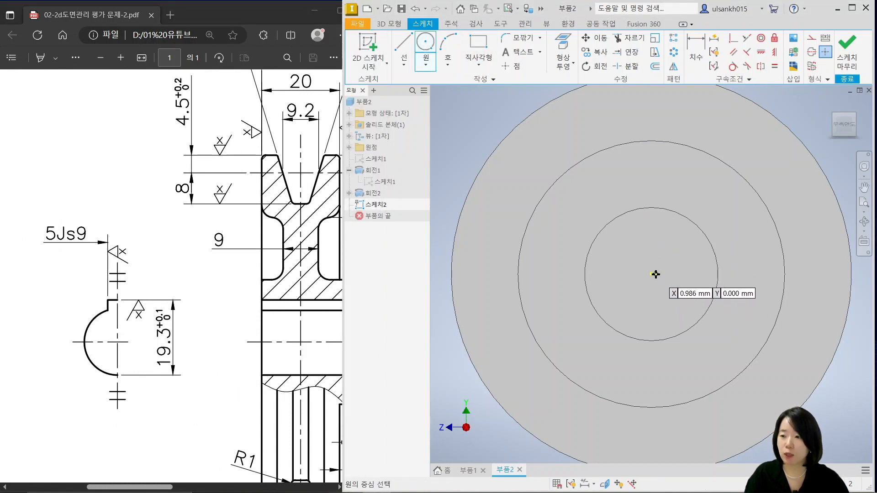
pyautogui.click(653, 274)
pyautogui.write('17')
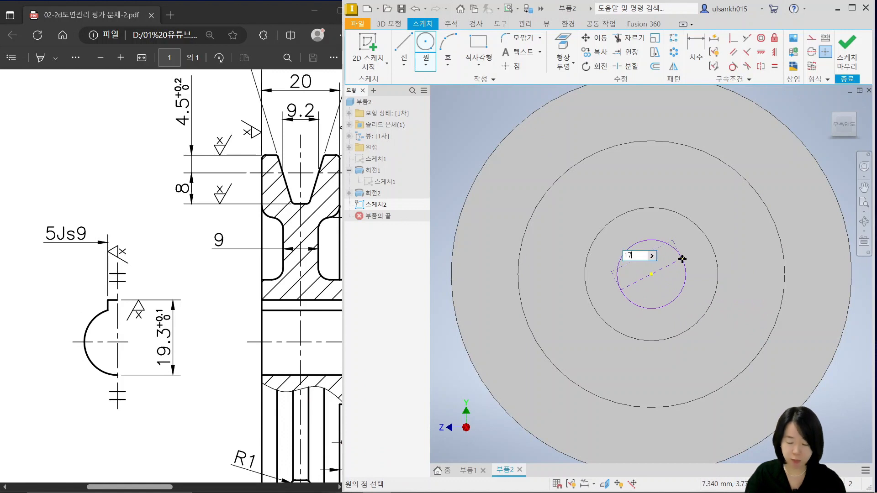
pyautogui.press('Return')
pyautogui.press('Escape')
# Sketch a keyway rectangle that starts above the bore circle and ends inside it just above the center
pyautogui.scroll(-3, 638, 238)
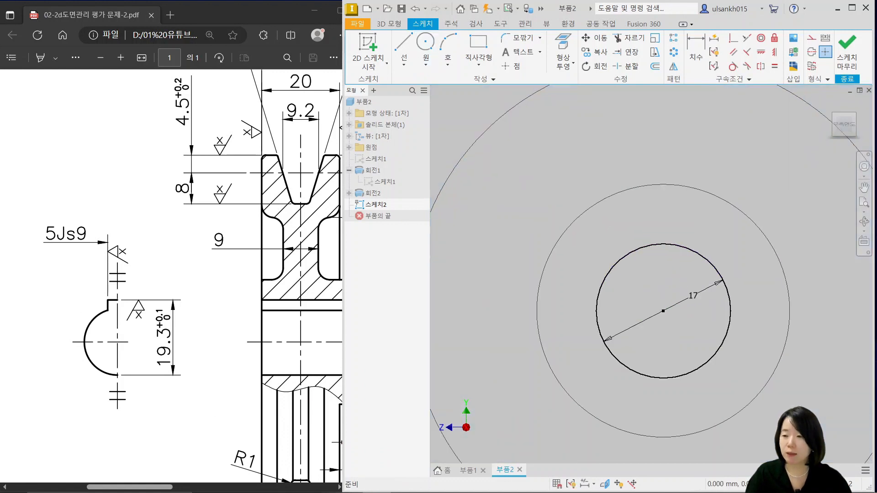
pyautogui.moveTo(556, 296); pyautogui.dragTo(494, 269, button='middle')
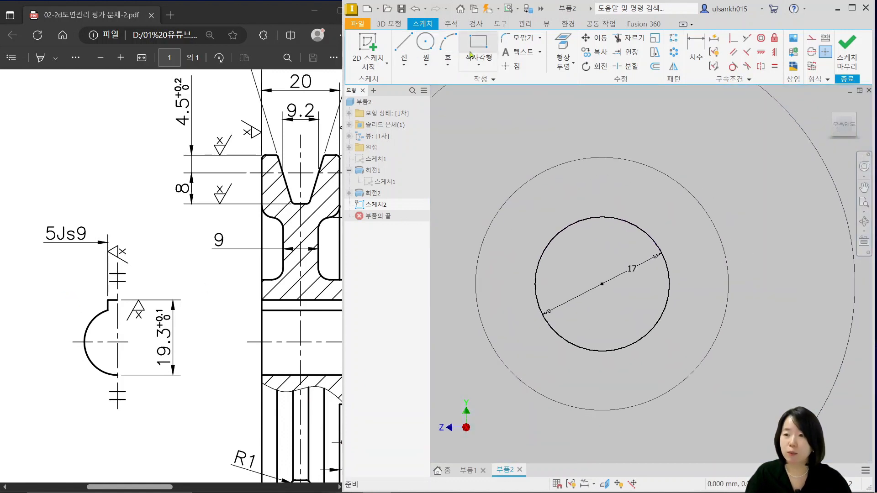
pyautogui.click(482, 47)
pyautogui.click(576, 182)
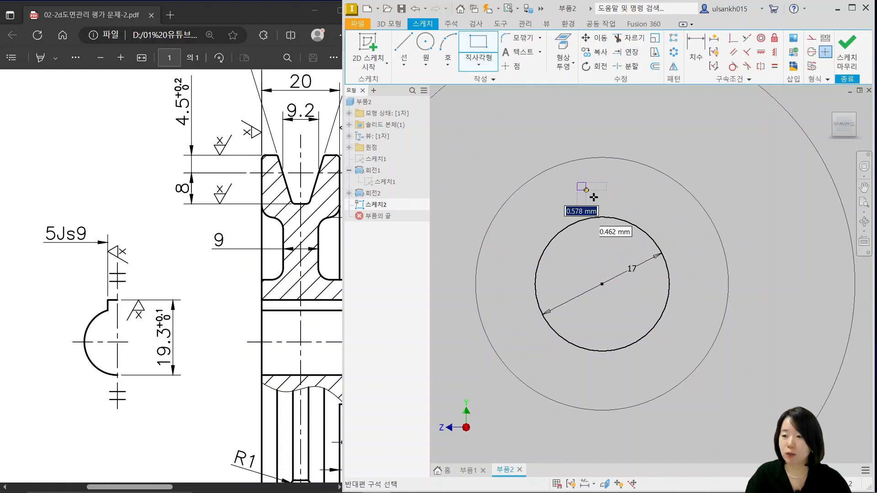
pyautogui.click(628, 270)
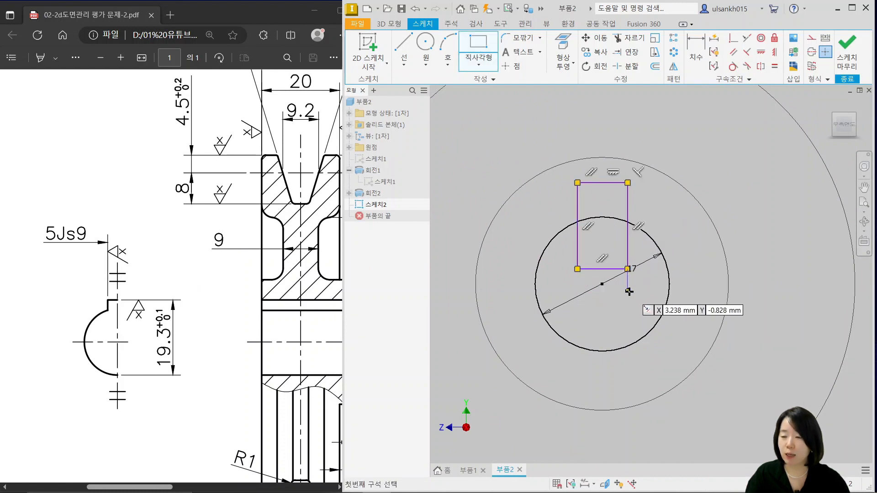
pyautogui.scroll(3, 629, 294)
pyautogui.moveTo(629, 296); pyautogui.dragTo(634, 345, button='middle')
pyautogui.press('Escape')
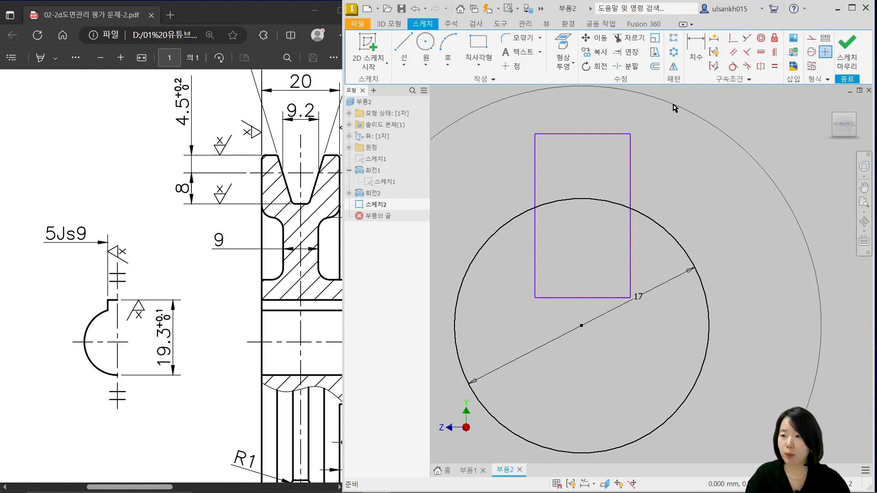
# Make the midpoint of the rectangle's bottom edge coincident with the circle's center and narrow the rectangle to about 5.7 mm
pyautogui.click(730, 42)
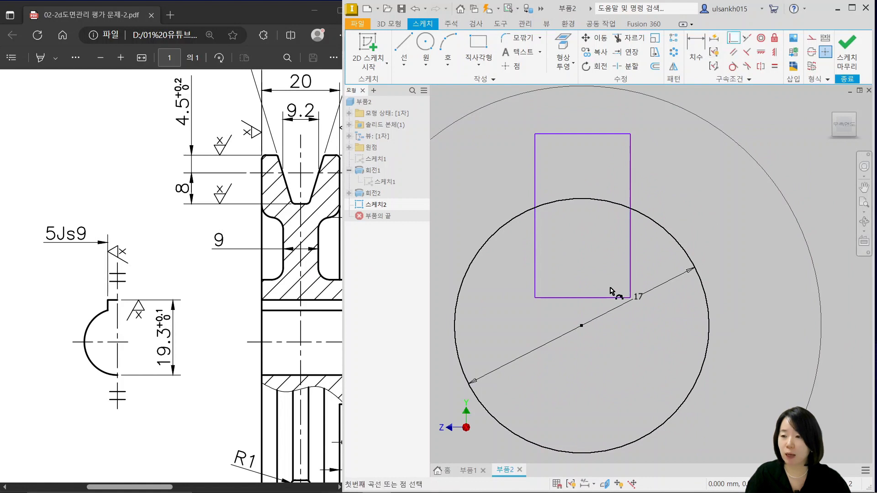
pyautogui.click(583, 297)
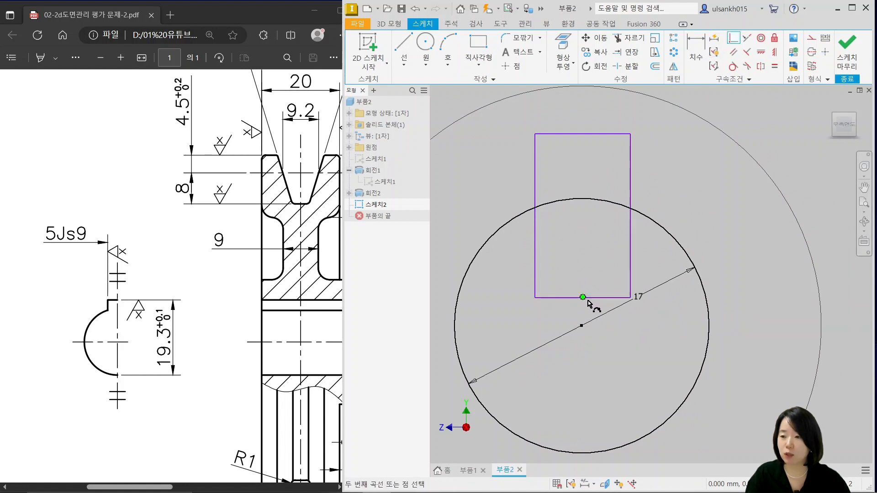
pyautogui.click(582, 326)
pyautogui.press('Escape')
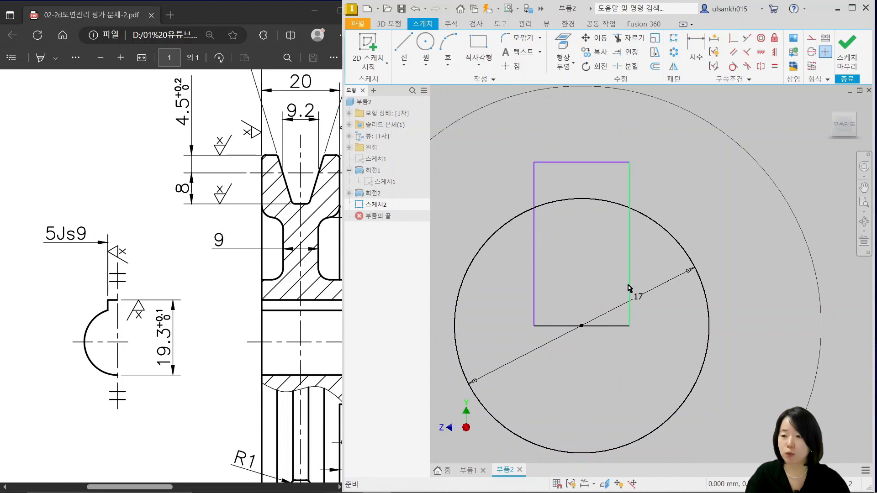
pyautogui.moveTo(629, 285)
pyautogui.mouseDown()
pyautogui.moveTo(666, 290)
pyautogui.moveTo(624, 281)
pyautogui.moveTo(659, 281)
pyautogui.moveTo(624, 285)
pyautogui.mouseUp()
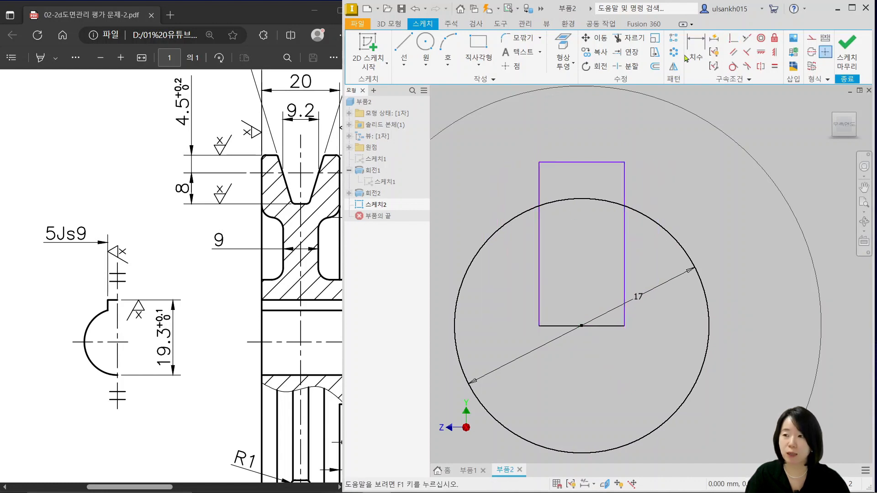
# Dimension the keyway rectangle's width as 5 mm
pyautogui.press('d')
pyautogui.click(600, 162)
pyautogui.click(600, 140)
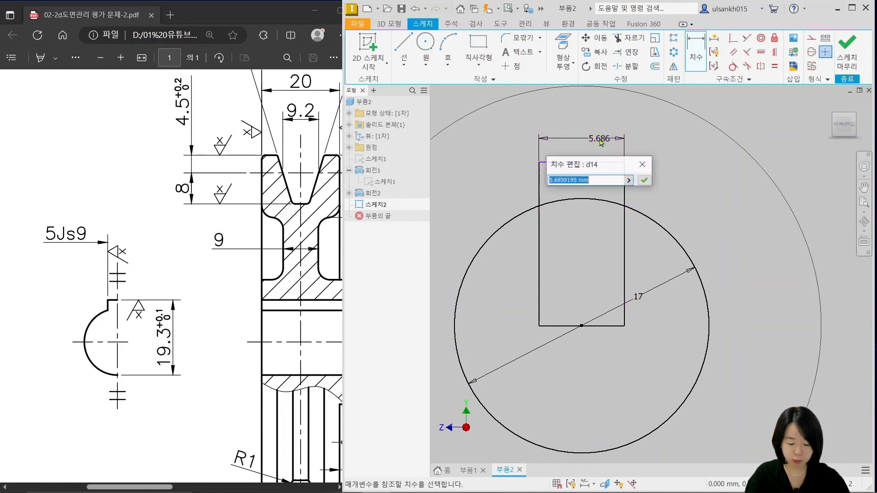
pyautogui.write('5')
pyautogui.press('Return')
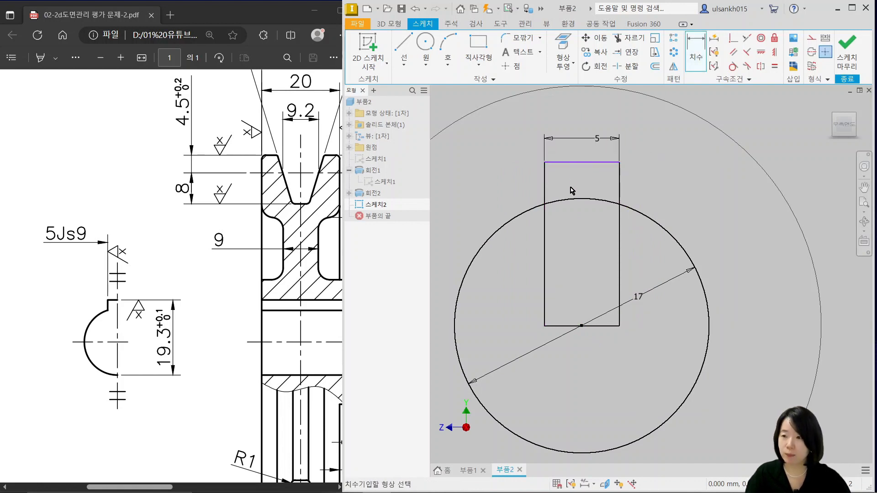
# Dimension the distance from the keyway's top edge to the lowest point of the bore circle as 19.3 mm
pyautogui.click(593, 163)
pyautogui.moveTo(636, 239); pyautogui.dragTo(640, 185, button='middle')
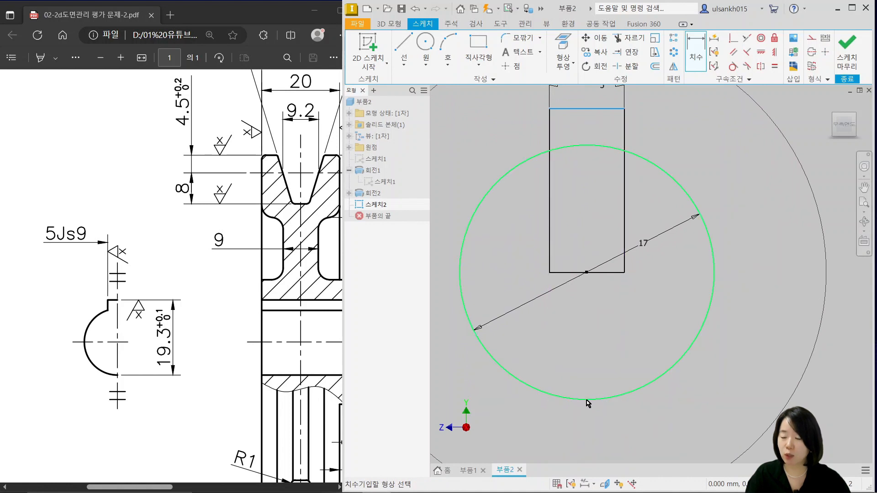
pyautogui.click(587, 400)
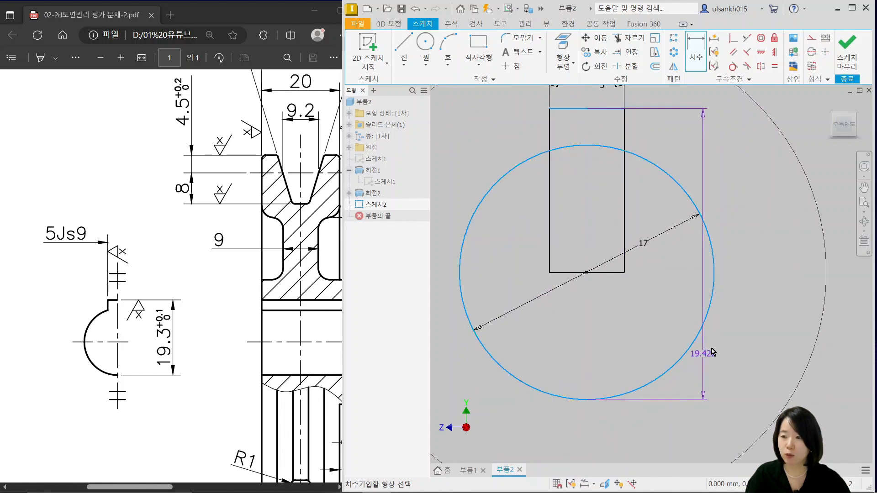
pyautogui.click(767, 329)
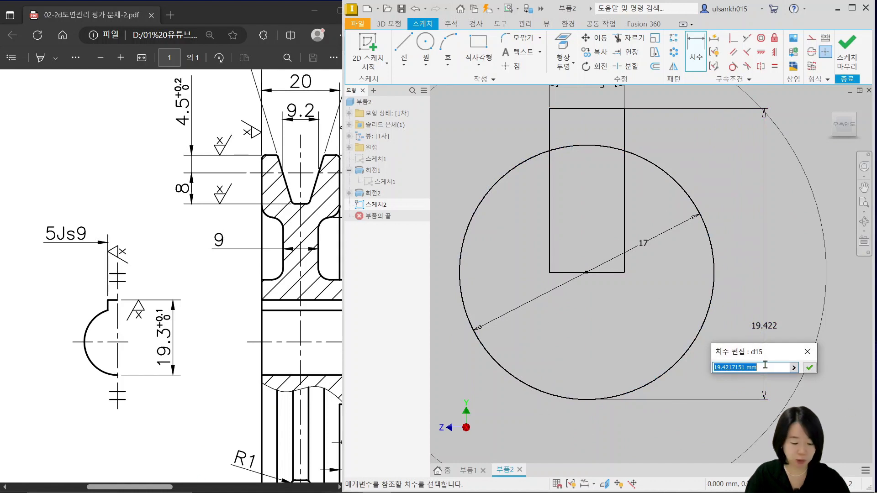
pyautogui.write('19.3')
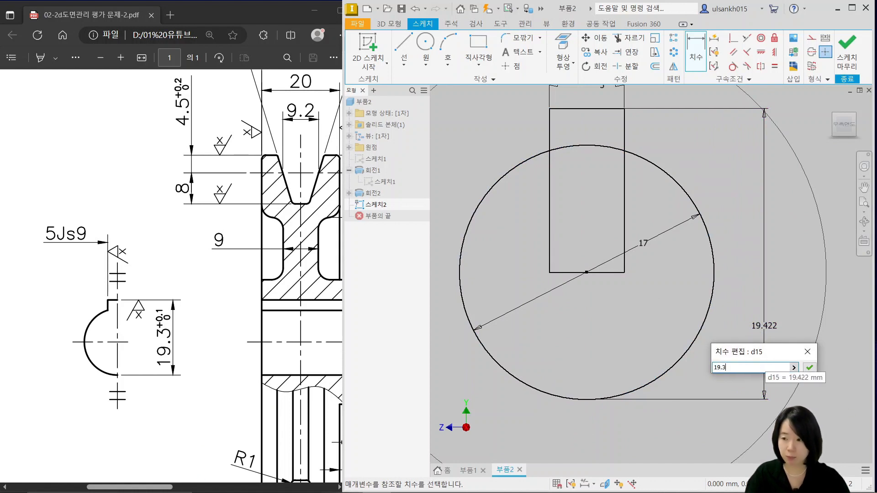
pyautogui.click(809, 367)
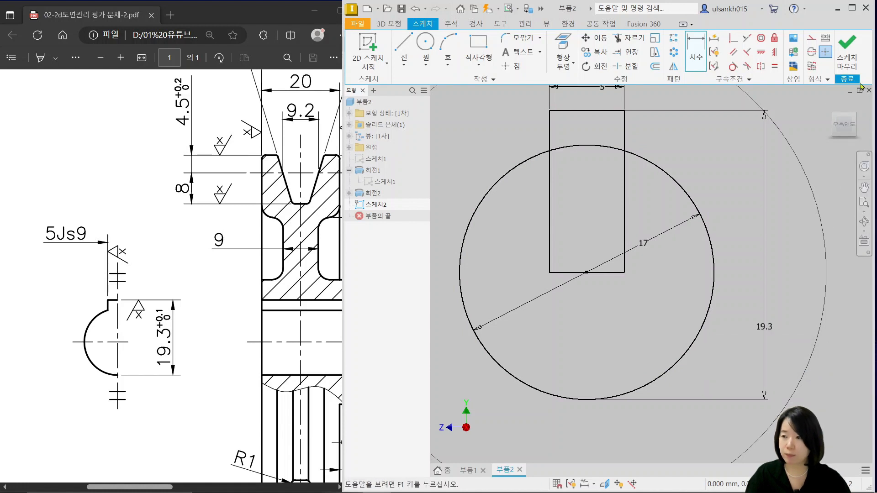
# Finish the sketch and extrude the bore circle with its keyway as a cut through the whole pulley
pyautogui.click(847, 50)
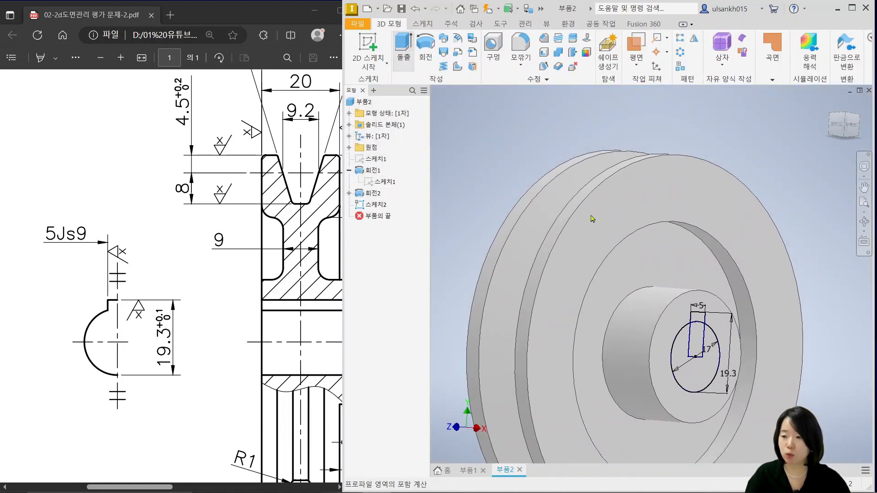
pyautogui.press('e')
pyautogui.scroll(3, 709, 370)
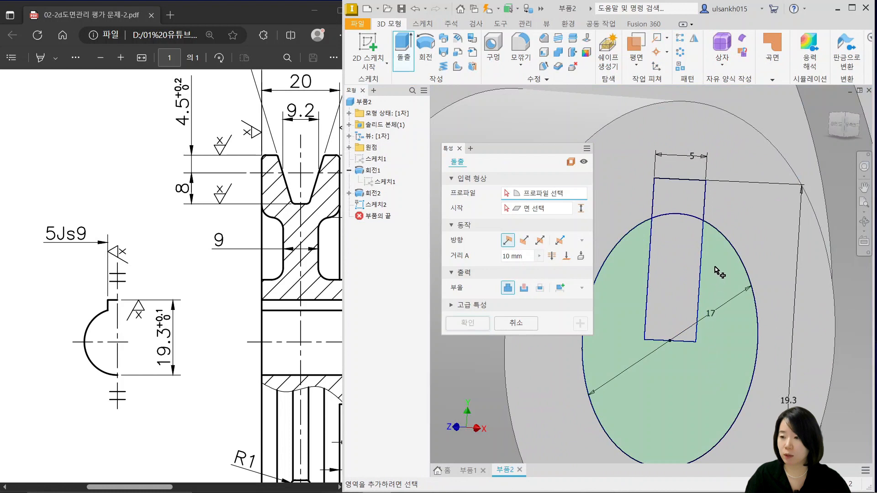
pyautogui.click(731, 244)
pyautogui.click(706, 214)
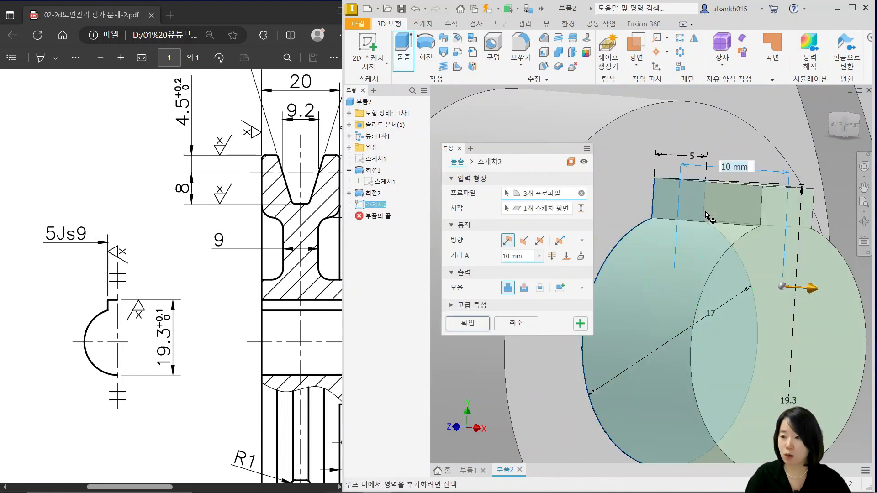
pyautogui.click(524, 287)
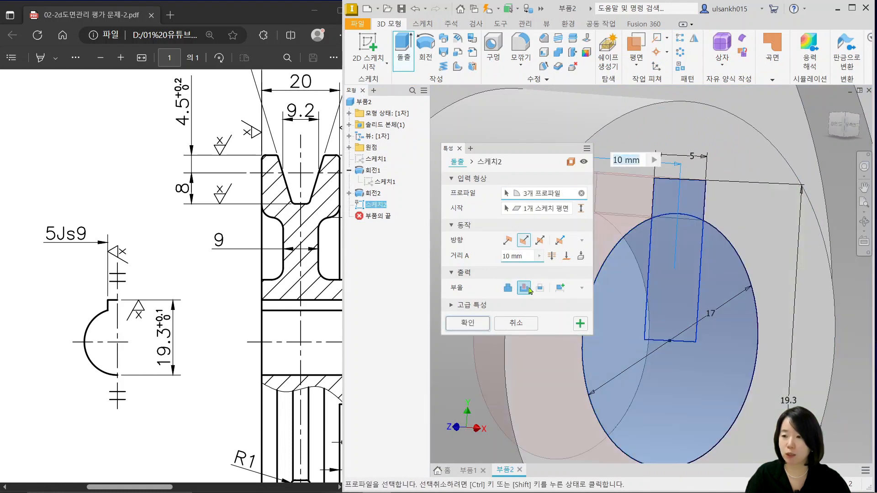
pyautogui.click(552, 257)
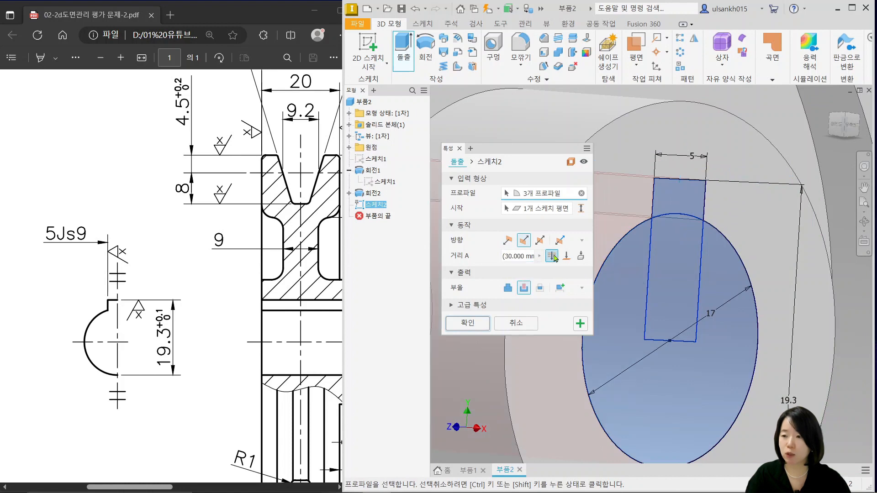
pyautogui.click(466, 323)
pyautogui.moveTo(585, 377)
pyautogui.keyDown('shift'); pyautogui.mouseDown(button='middle')
pyautogui.moveTo(506, 374)
pyautogui.moveTo(606, 372)
pyautogui.mouseUp(button='middle'); pyautogui.keyUp('shift')
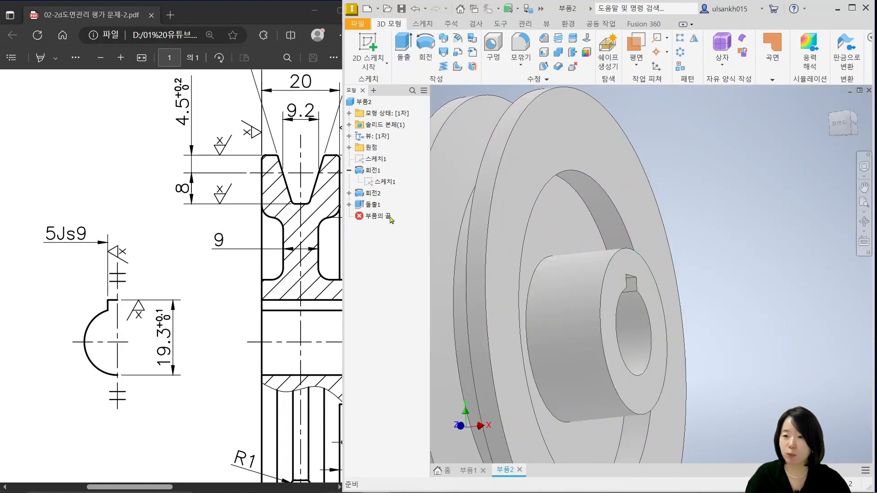
# Start a 1 mm fillet matching the drawing's R1 and select both edges at the bottom of the V-groove
pyautogui.keyDown('ctrl'); pyautogui.scroll(-3, 286, 307); pyautogui.keyUp('ctrl')
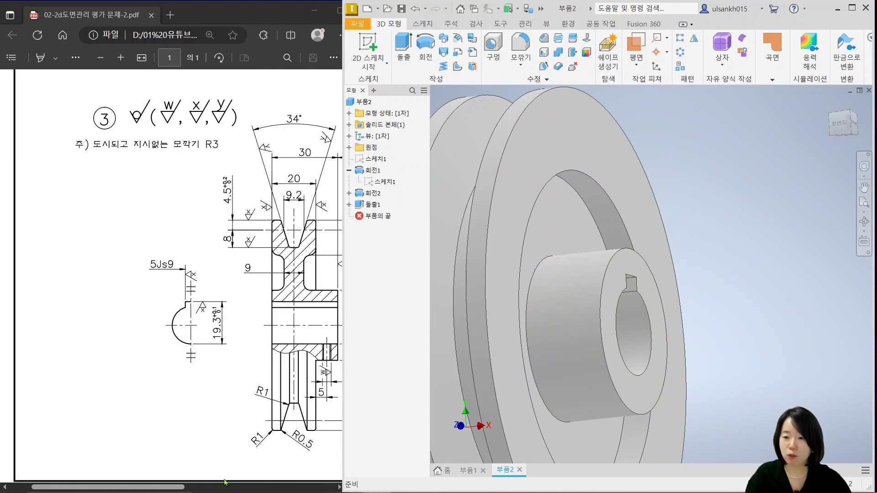
pyautogui.click(176, 485)
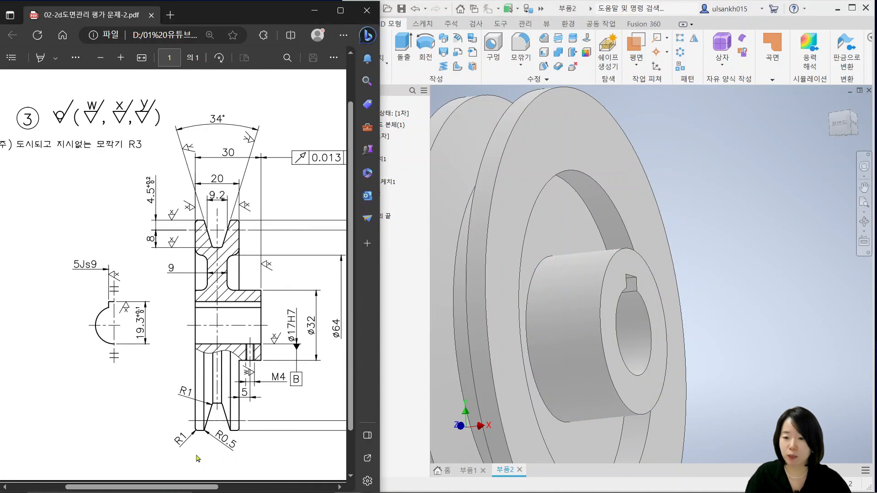
pyautogui.keyDown('ctrl'); pyautogui.scroll(3, 232, 417); pyautogui.keyUp('ctrl')
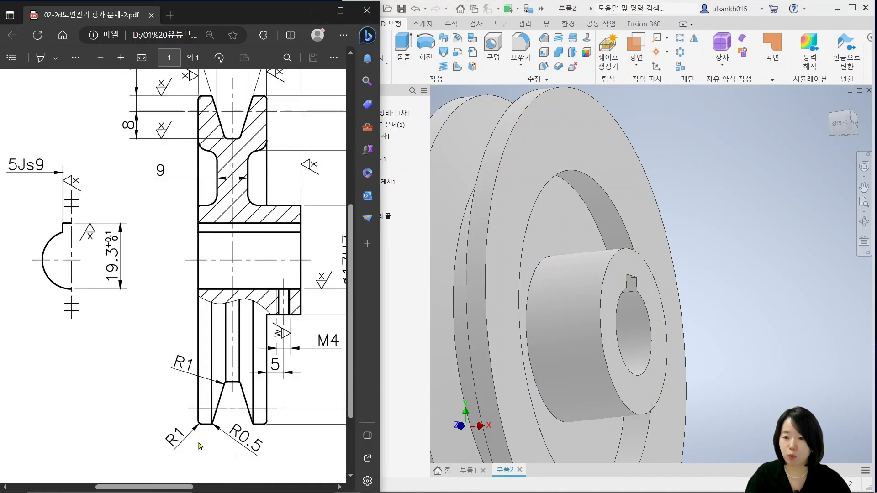
pyautogui.click(707, 151)
pyautogui.click(836, 129)
pyautogui.moveTo(634, 174); pyautogui.dragTo(580, 204, button='middle')
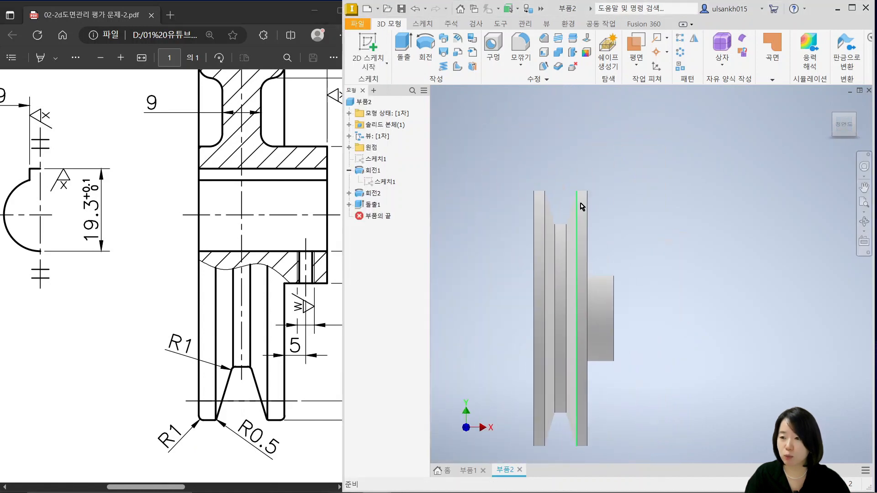
pyautogui.scroll(-5, 580, 207)
pyautogui.press('f')
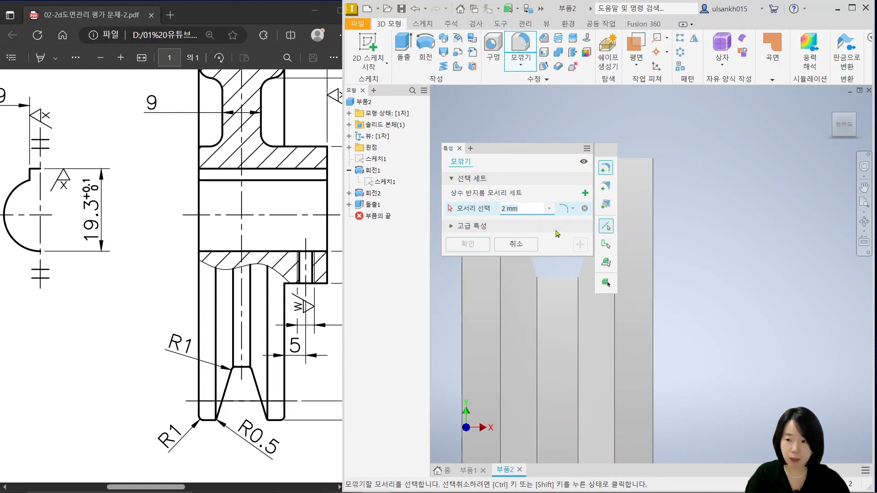
pyautogui.moveTo(552, 300); pyautogui.dragTo(536, 369, button='middle')
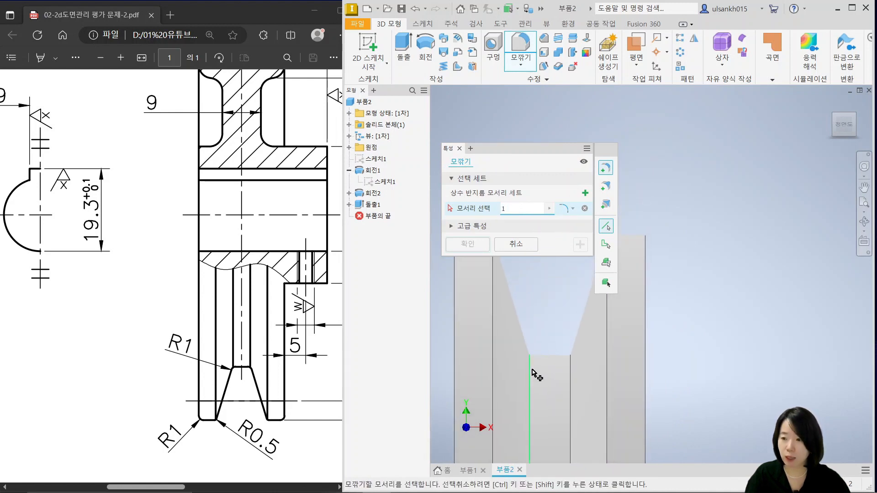
pyautogui.click(532, 371)
pyautogui.click(574, 377)
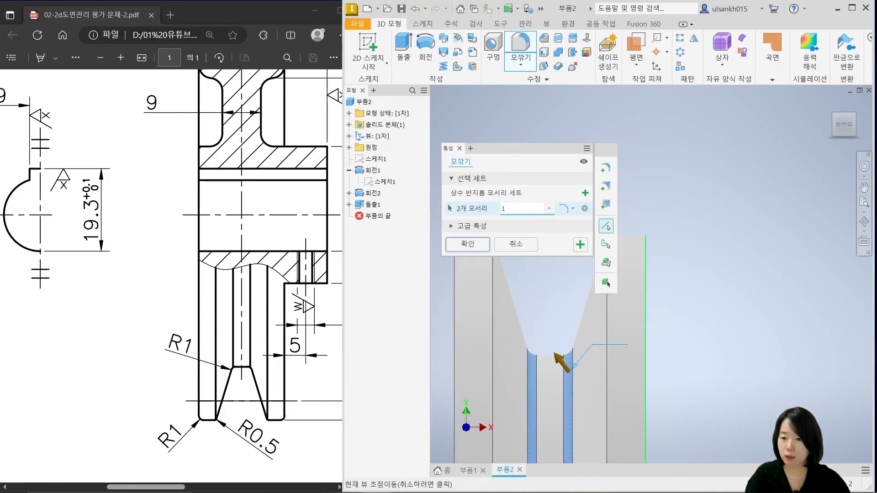
# Add the two outer rim edges of the pulley to the 1 mm fillet and apply it
pyautogui.moveTo(649, 293); pyautogui.dragTo(649, 343, button='middle')
pyautogui.click(648, 341)
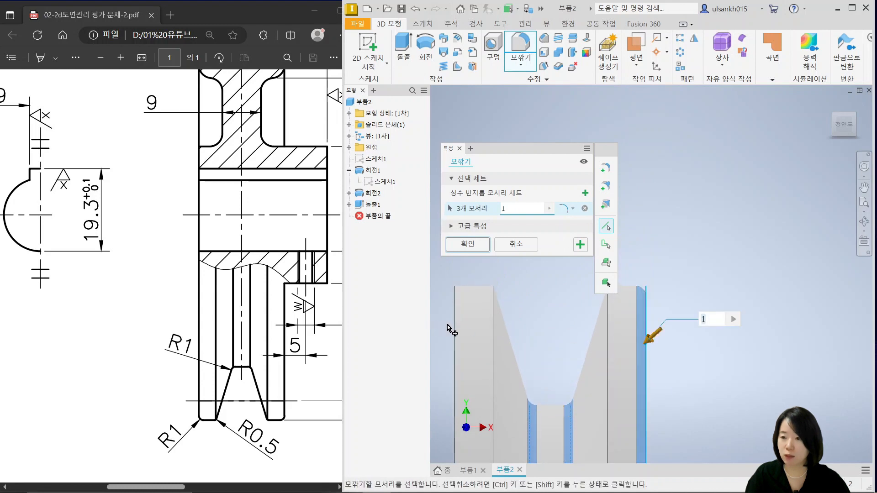
pyautogui.click(454, 322)
pyautogui.click(467, 244)
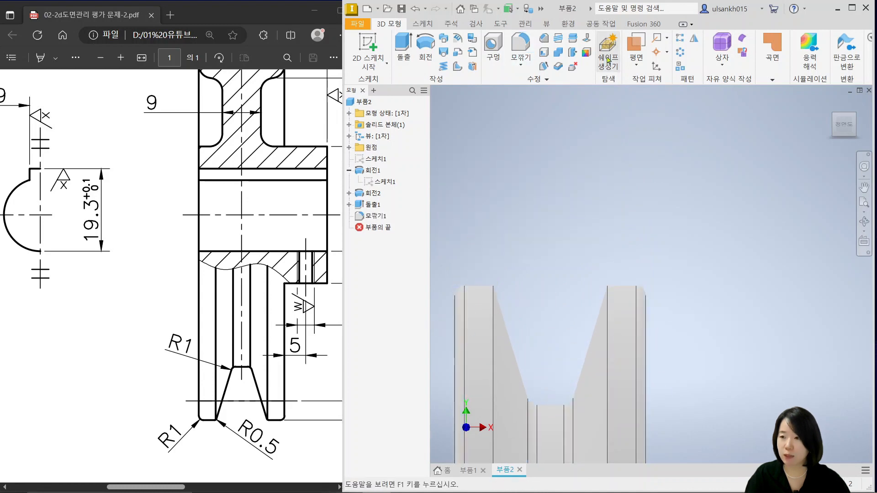
# Fillet the two upper edges at the mouth of the V-groove with a 0.5 mm radius
pyautogui.click(520, 46)
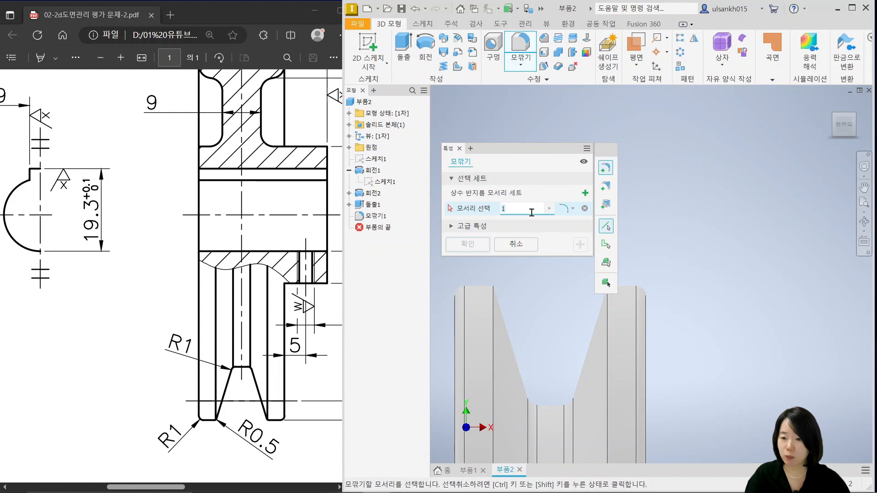
pyautogui.write('0.5')
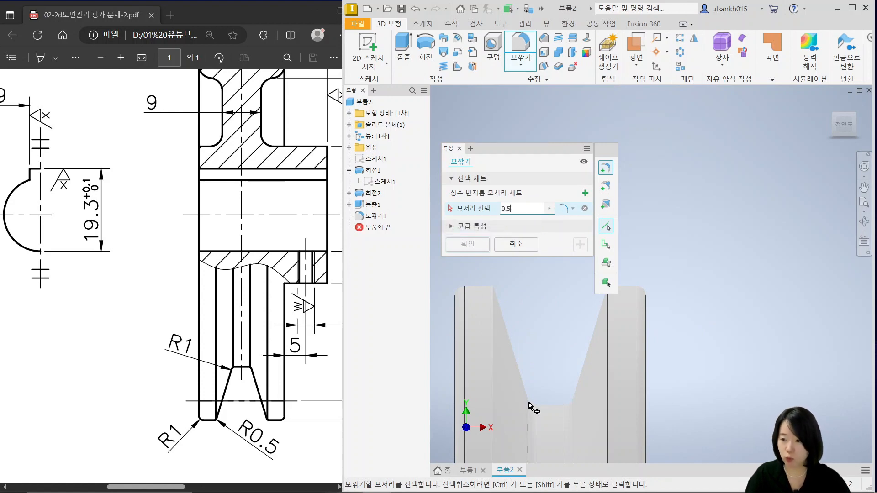
pyautogui.click(494, 345)
pyautogui.click(608, 338)
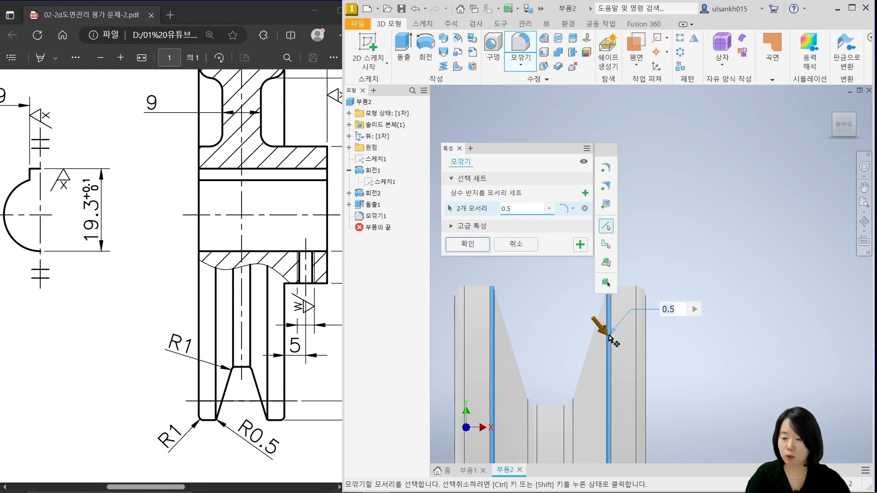
pyautogui.click(467, 244)
# Start a 3 mm fillet and select the rim edge, outer floor edge and hub base edge of the recess on the long-hub side
pyautogui.scroll(-3, 507, 267)
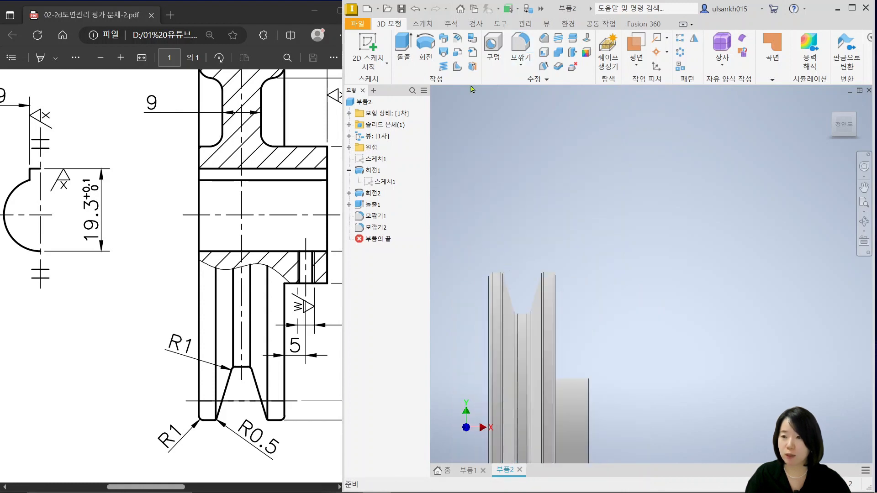
pyautogui.click(530, 46)
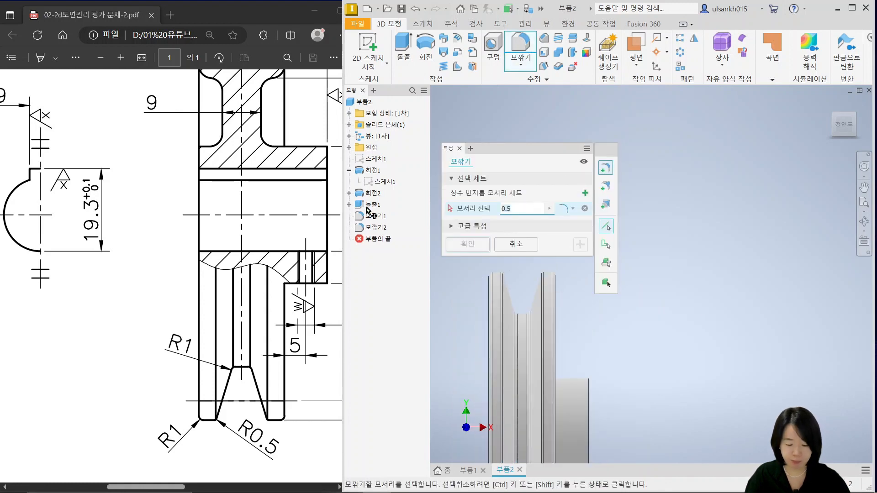
pyautogui.write('3')
pyautogui.scroll(-3, 598, 397)
pyautogui.keyDown('shift'); pyautogui.moveTo(611, 403); pyautogui.dragTo(562, 416, button='middle'); pyautogui.keyUp('shift')
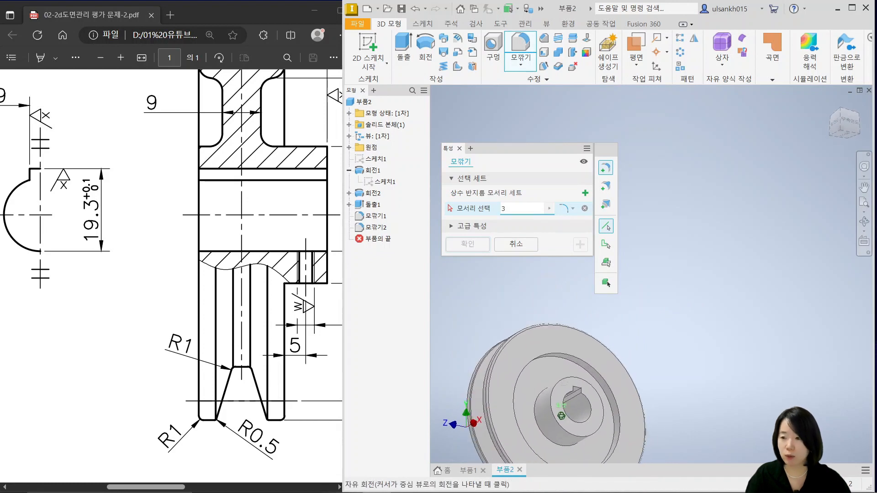
pyautogui.scroll(4, 564, 356)
pyautogui.click(575, 344)
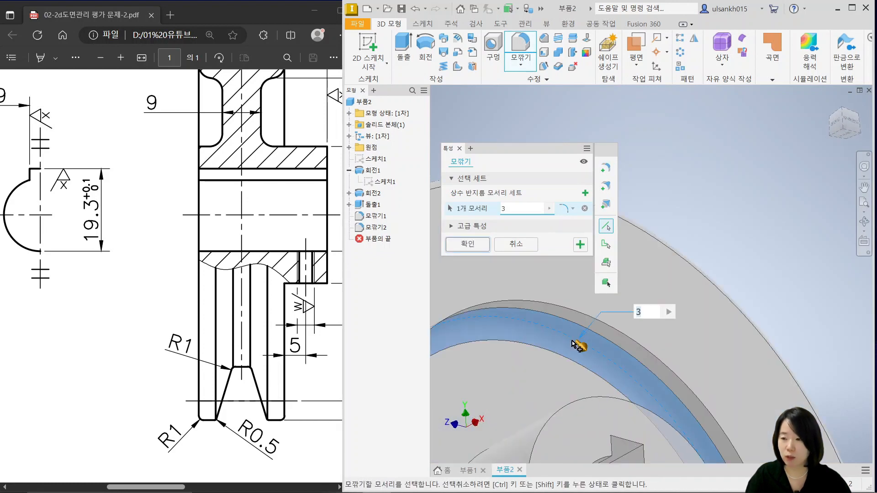
pyautogui.click(584, 318)
pyautogui.keyDown('shift'); pyautogui.moveTo(555, 351); pyautogui.dragTo(589, 350, button='middle'); pyautogui.keyUp('shift')
pyautogui.click(533, 382)
# Add the rim edge and outer floor edge of the opposite side's recess to the 3 mm fillet
pyautogui.scroll(-4, 523, 381)
pyautogui.scroll(4, 517, 358)
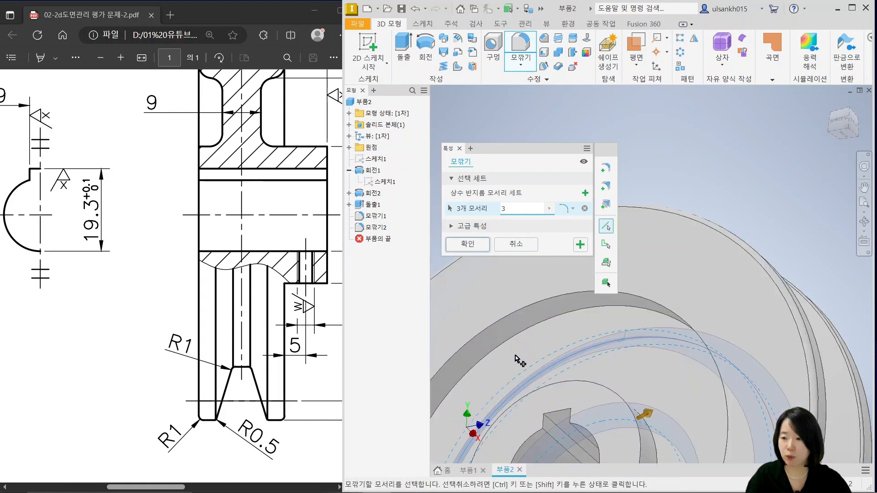
pyautogui.scroll(2, 516, 360)
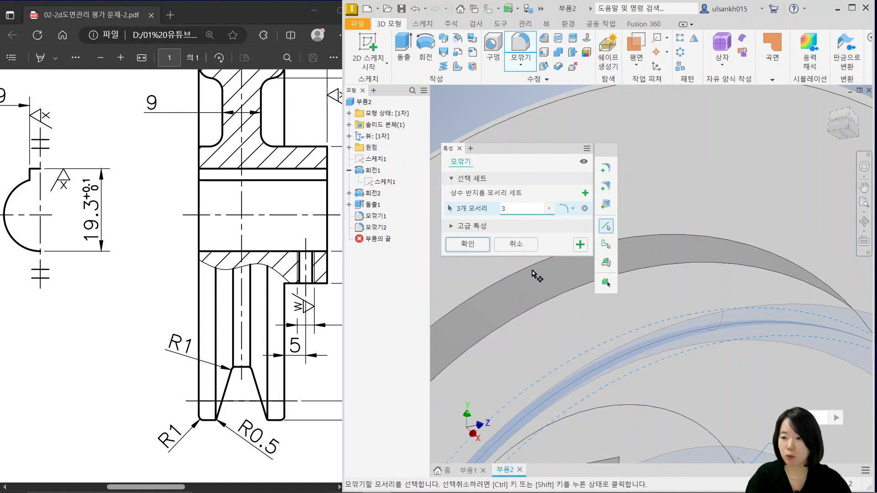
pyautogui.click(530, 268)
pyautogui.click(528, 308)
pyautogui.scroll(-4, 548, 357)
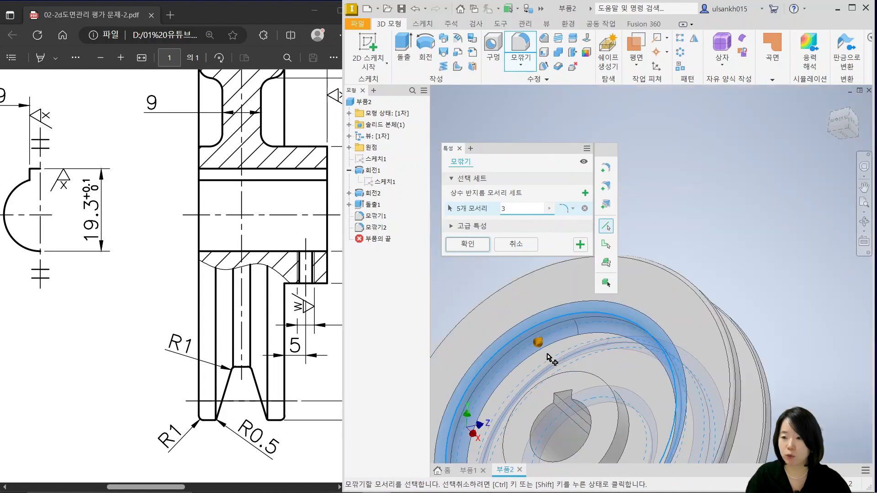
# Add the hub base edge in the opposite recess and apply the 3 mm fillet to all six edges
pyautogui.keyDown('shift'); pyautogui.moveTo(548, 357); pyautogui.dragTo(571, 397, button='middle'); pyautogui.keyUp('shift')
pyautogui.scroll(4, 570, 397)
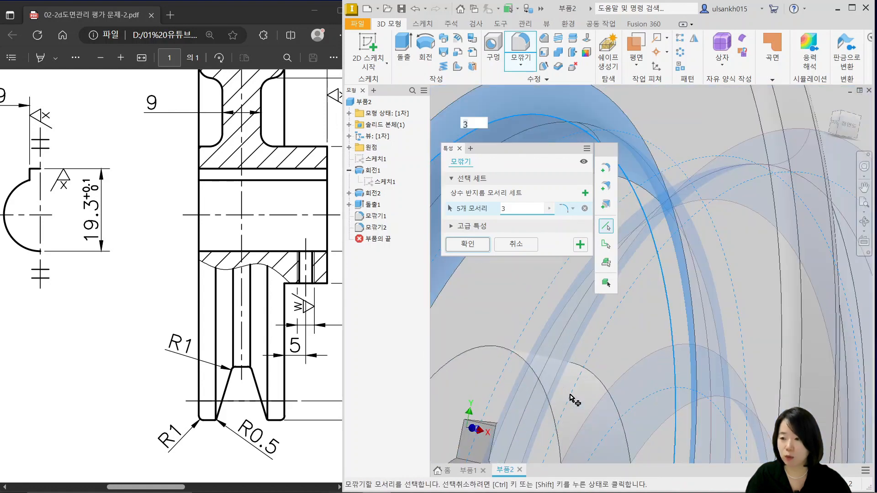
pyautogui.click(590, 378)
pyautogui.scroll(-3, 589, 375)
pyautogui.scroll(3, 256, 246)
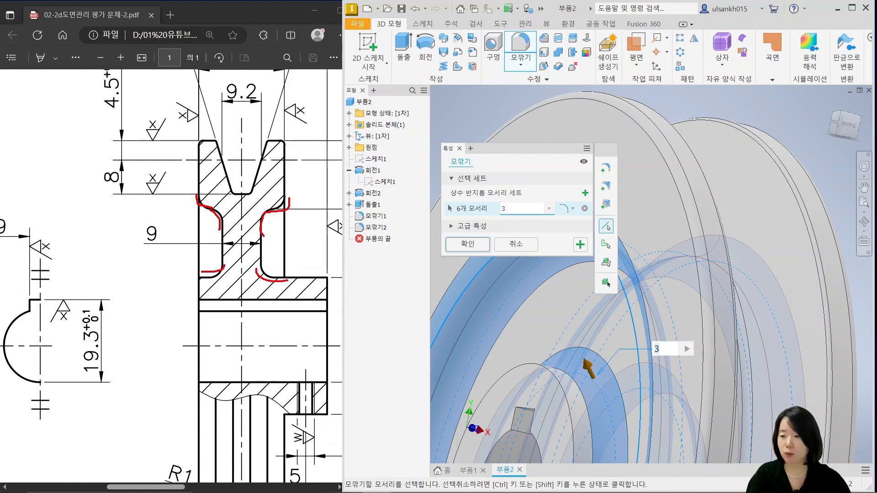
pyautogui.press('Escape')
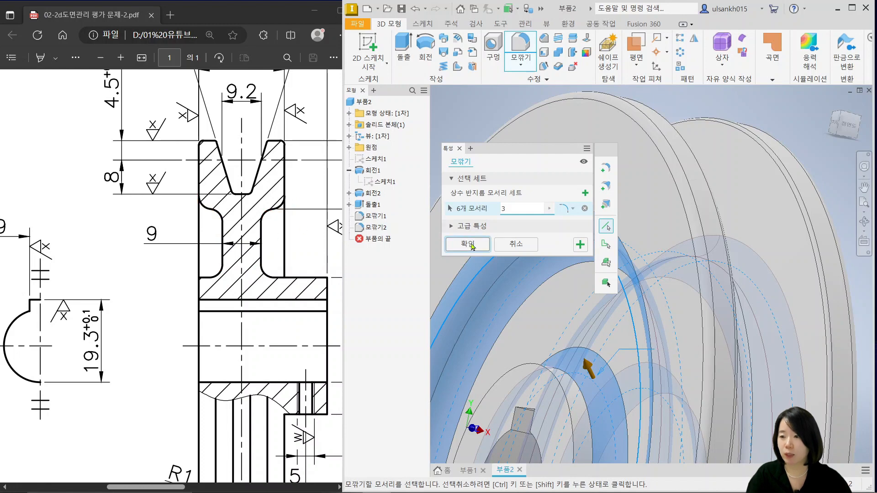
pyautogui.click(468, 244)
pyautogui.scroll(5, 601, 288)
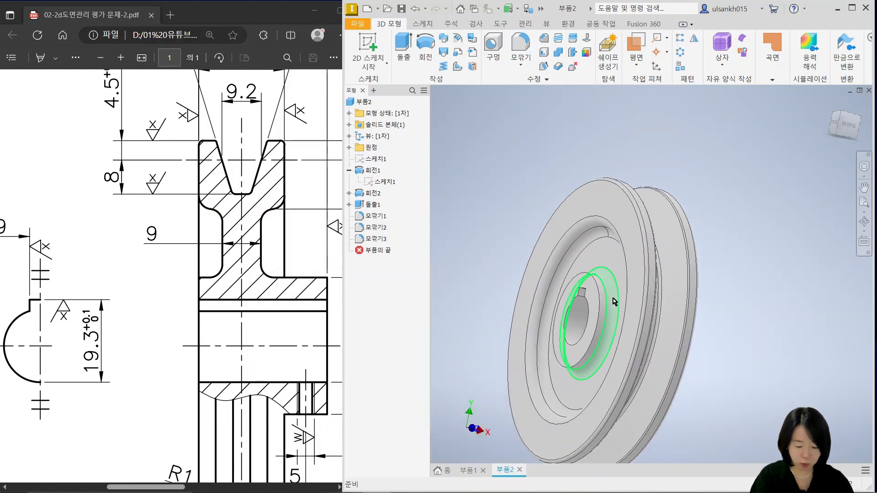
pyautogui.press('F6')
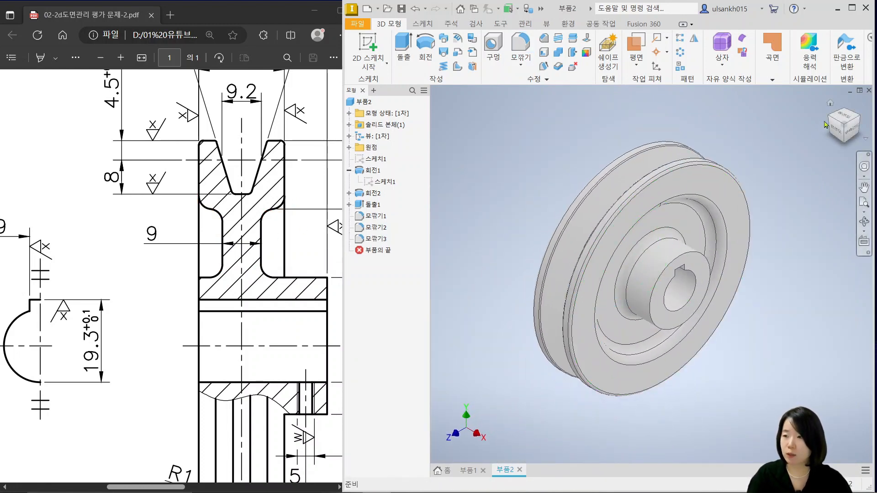
# Examine the size and position of the M4 hole in the drawing and the matching underside of the pulley's hub
pyautogui.click(259, 422)
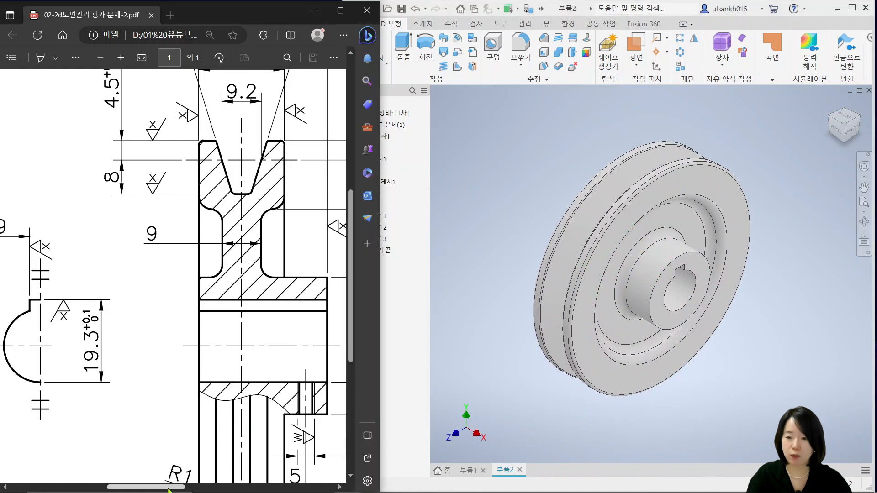
pyautogui.moveTo(168, 488)
pyautogui.mouseDown()
pyautogui.moveTo(218, 490)
pyautogui.moveTo(200, 491)
pyautogui.mouseUp()
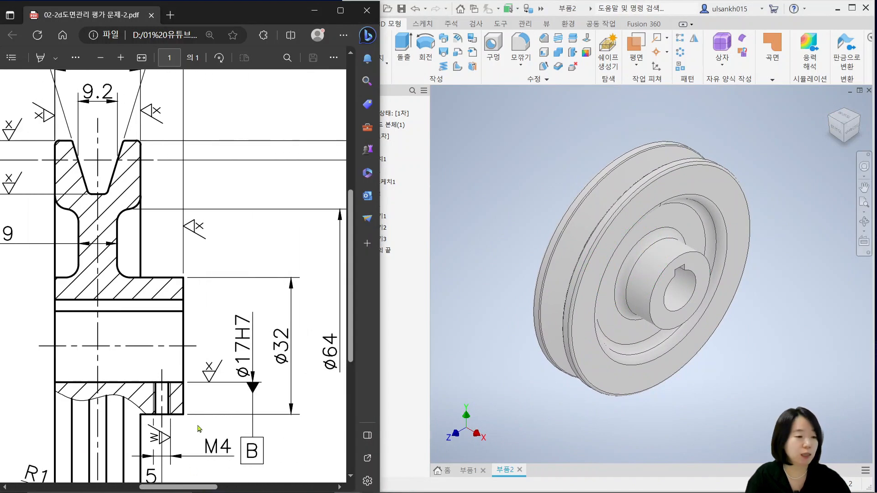
pyautogui.scroll(-3, 191, 420)
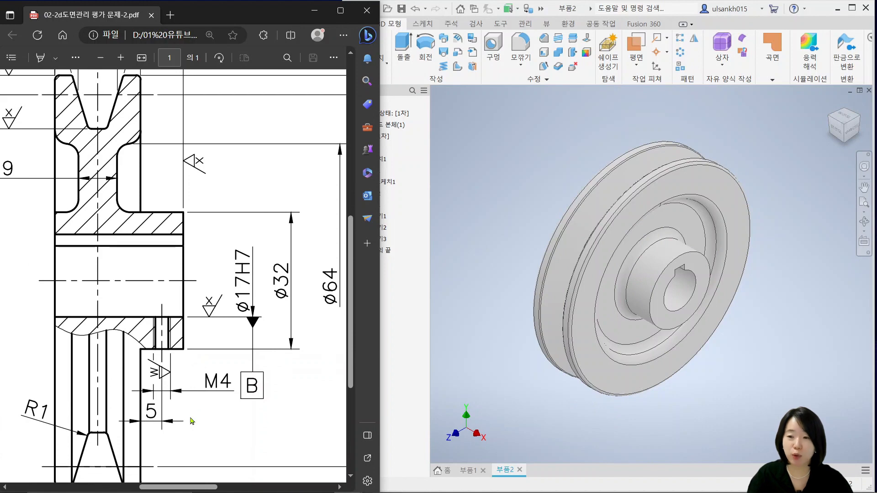
pyautogui.click(750, 395)
pyautogui.keyDown('shift'); pyautogui.moveTo(731, 366); pyautogui.dragTo(755, 337, button='middle'); pyautogui.keyUp('shift')
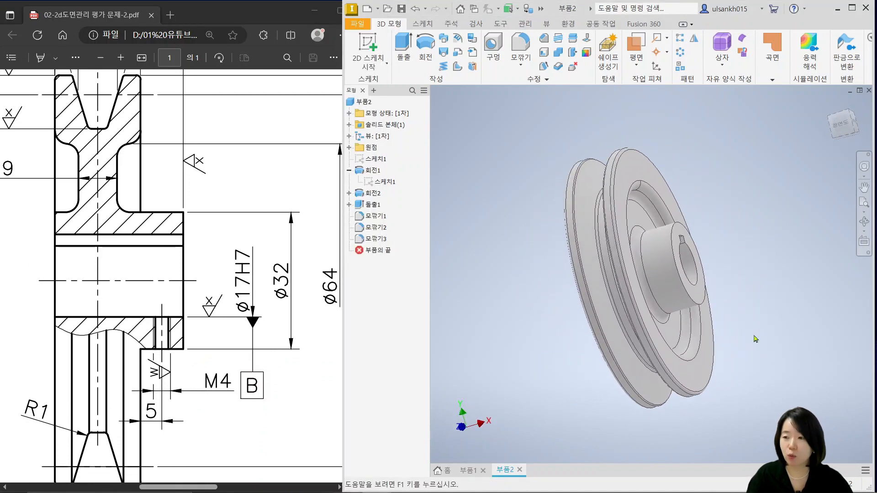
pyautogui.scroll(5, 688, 298)
pyautogui.moveTo(700, 356); pyautogui.dragTo(644, 363, button='middle')
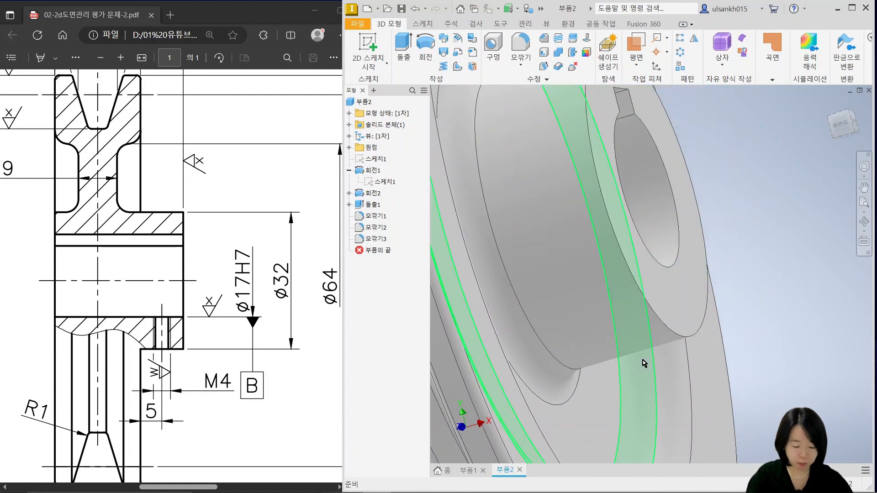
# Create a work plane parallel to the XZ plane and tangent to the underside of the hub's cylindrical face
pyautogui.scroll(-6, 644, 363)
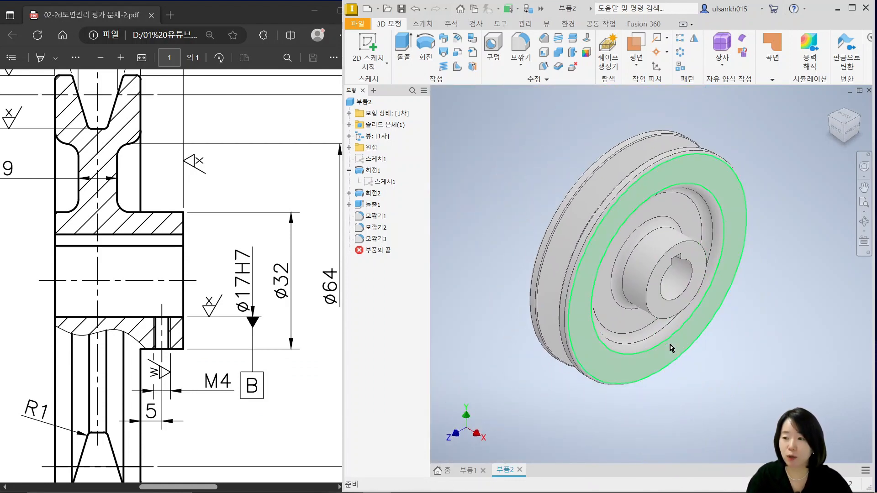
pyautogui.keyDown('shift'); pyautogui.moveTo(671, 348); pyautogui.dragTo(644, 229, button='middle'); pyautogui.keyUp('shift')
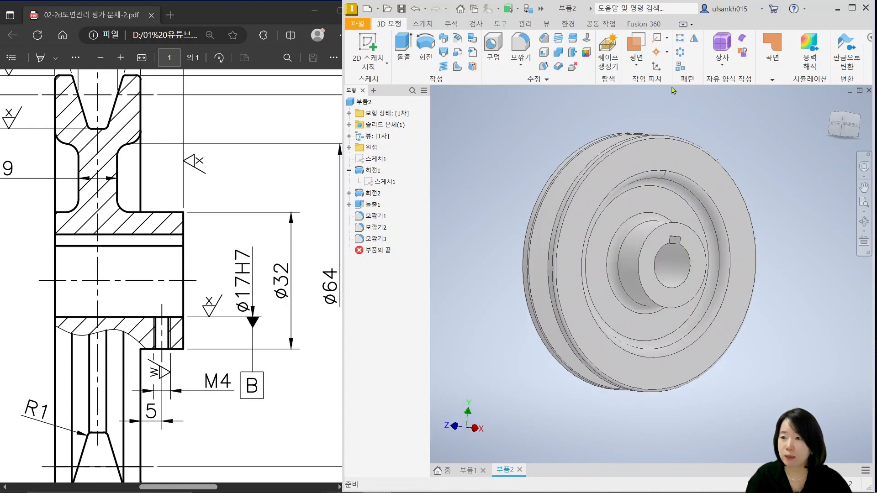
pyautogui.click(636, 46)
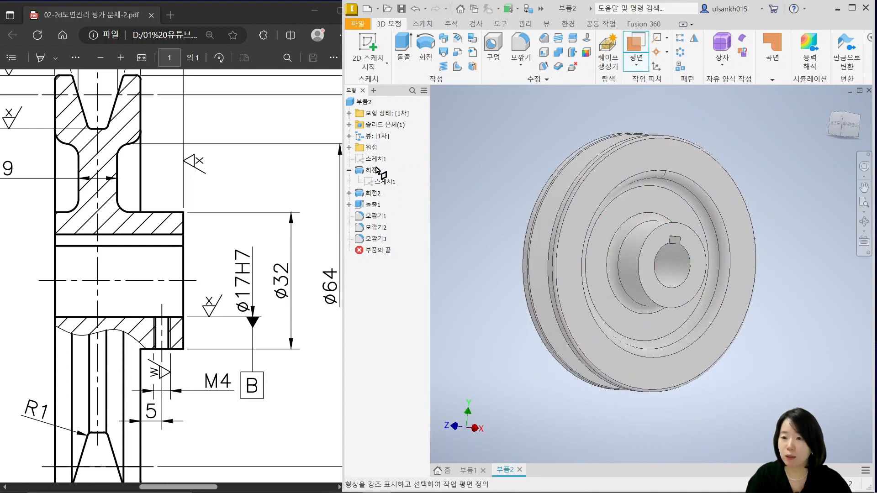
pyautogui.click(349, 148)
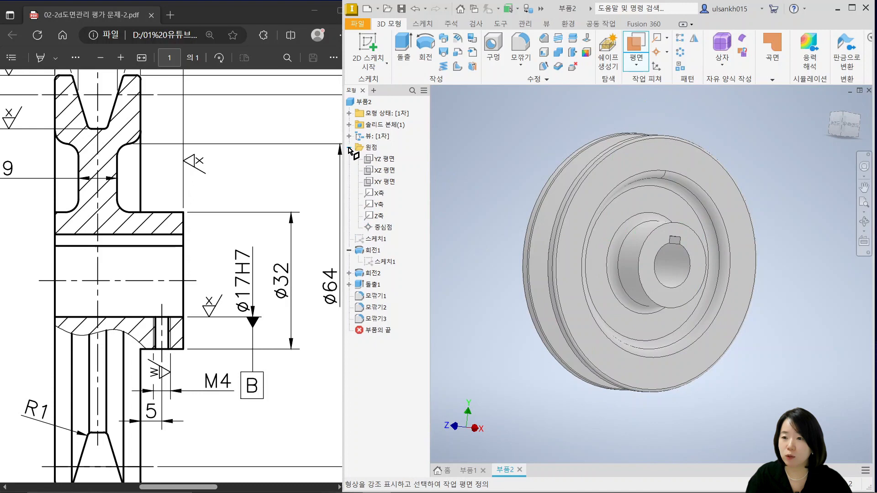
pyautogui.click(382, 173)
pyautogui.keyDown('shift'); pyautogui.moveTo(699, 444); pyautogui.dragTo(718, 441, button='middle'); pyautogui.keyUp('shift')
pyautogui.scroll(3, 694, 366)
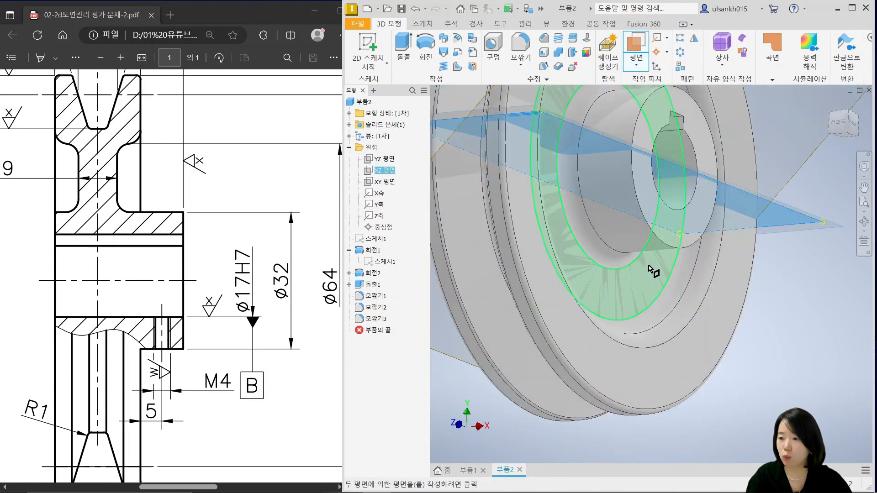
pyautogui.click(646, 249)
pyautogui.scroll(-5, 694, 274)
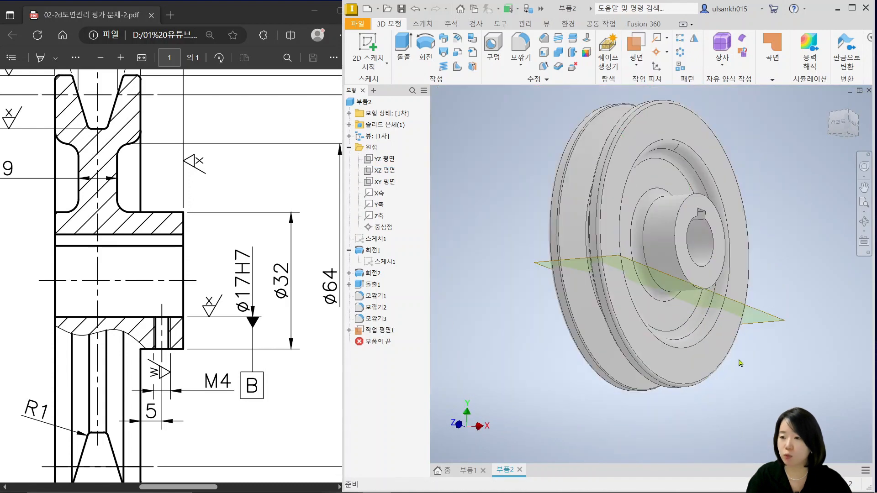
# Flip the normal of the work plane tangent to the hub
pyautogui.keyDown('shift'); pyautogui.moveTo(743, 368); pyautogui.dragTo(760, 354, button='middle'); pyautogui.keyUp('shift')
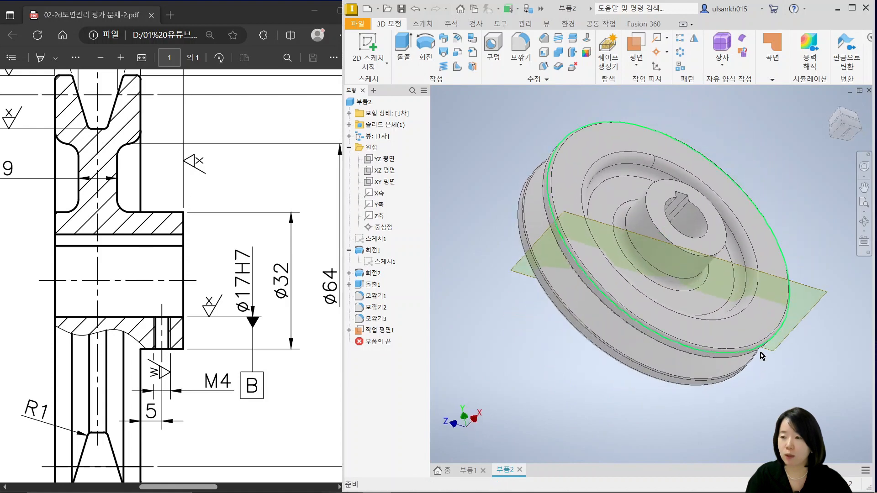
pyautogui.rightClick(815, 292)
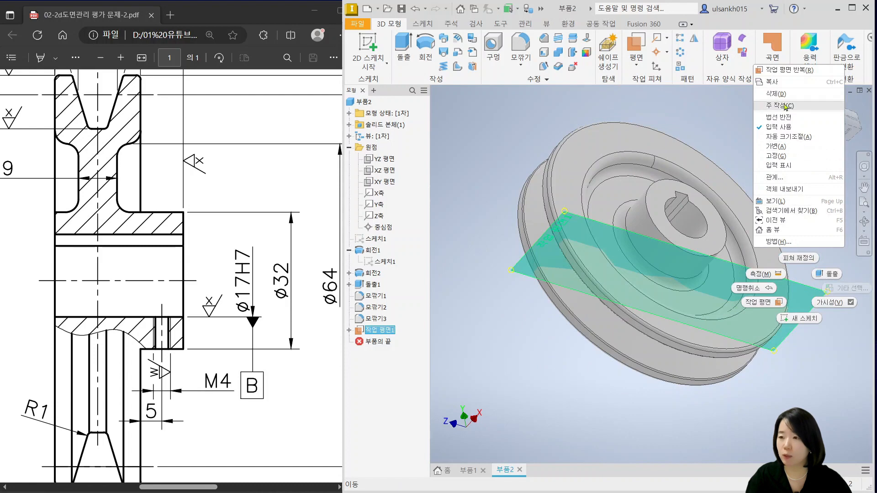
pyautogui.click(778, 117)
# Start a sketch on the tangent work plane and orient it so the hub faces the same way as in the drawing
pyautogui.keyDown('shift'); pyautogui.moveTo(726, 369); pyautogui.dragTo(742, 202, button='middle'); pyautogui.keyUp('shift')
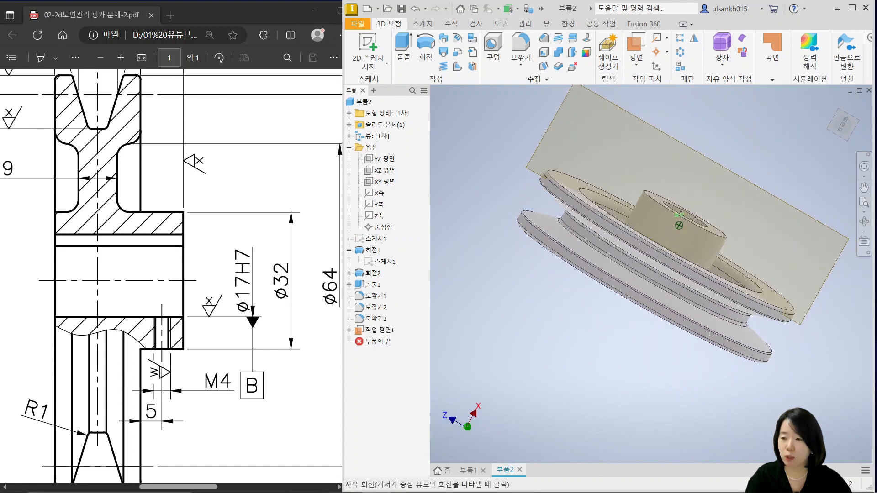
pyautogui.click(762, 179)
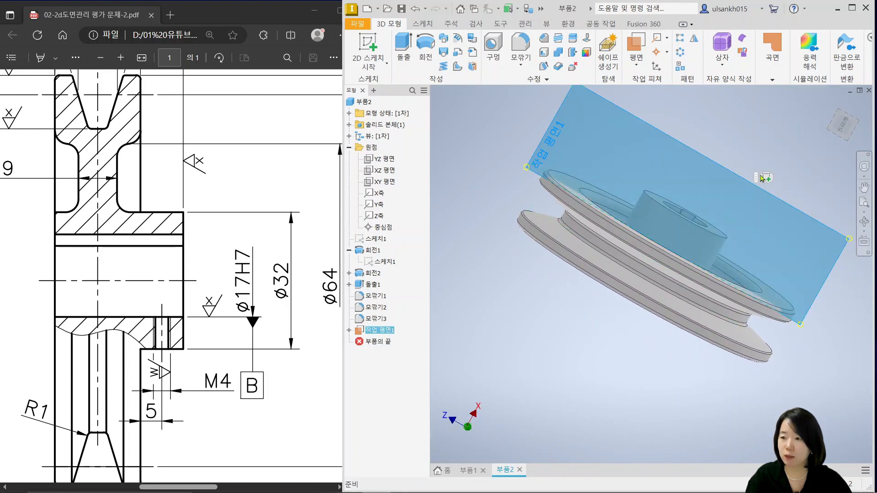
pyautogui.click(767, 177)
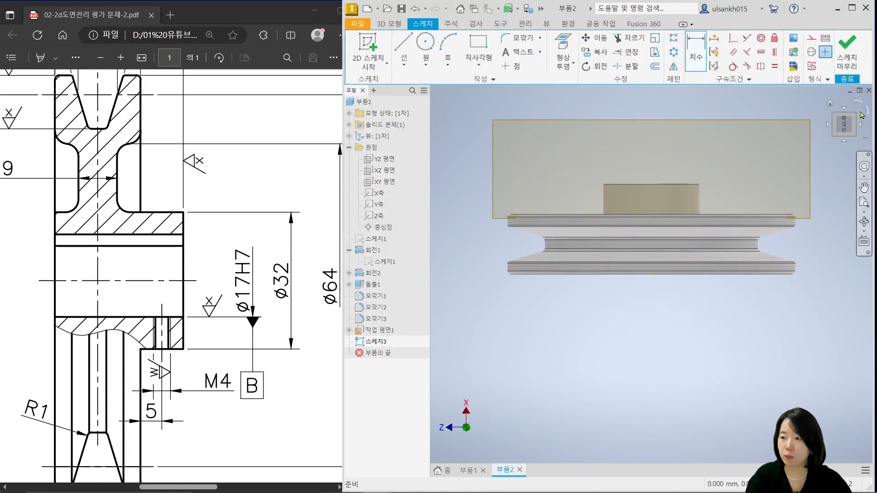
pyautogui.click(867, 114)
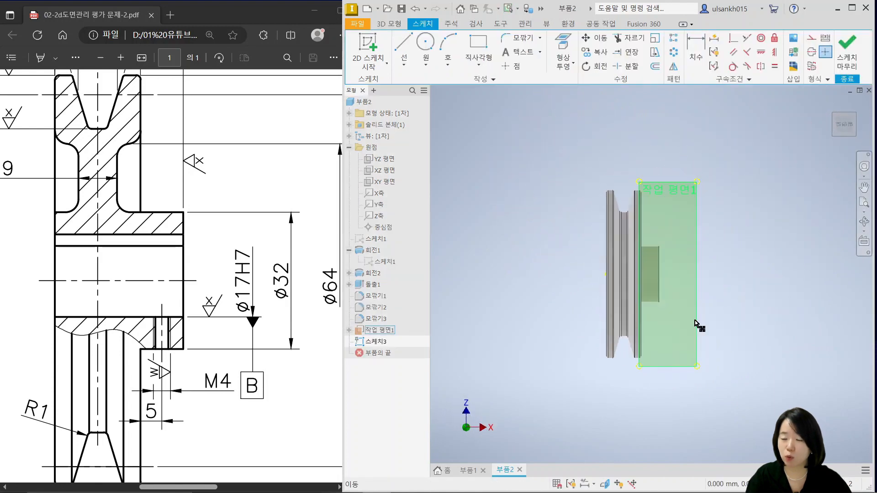
pyautogui.moveTo(688, 317); pyautogui.dragTo(616, 312, button='middle')
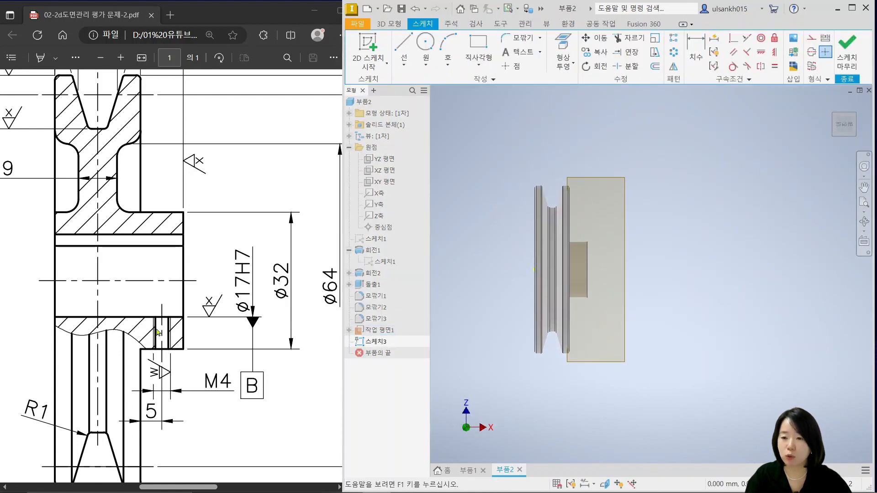
# Check the M4 hole's position in the drawing and project the hub's end face edge into the sketch
pyautogui.scroll(3, 174, 370)
pyautogui.scroll(-3, 173, 361)
pyautogui.keyDown('ctrl'); pyautogui.scroll(2, 174, 352); pyautogui.keyUp('ctrl')
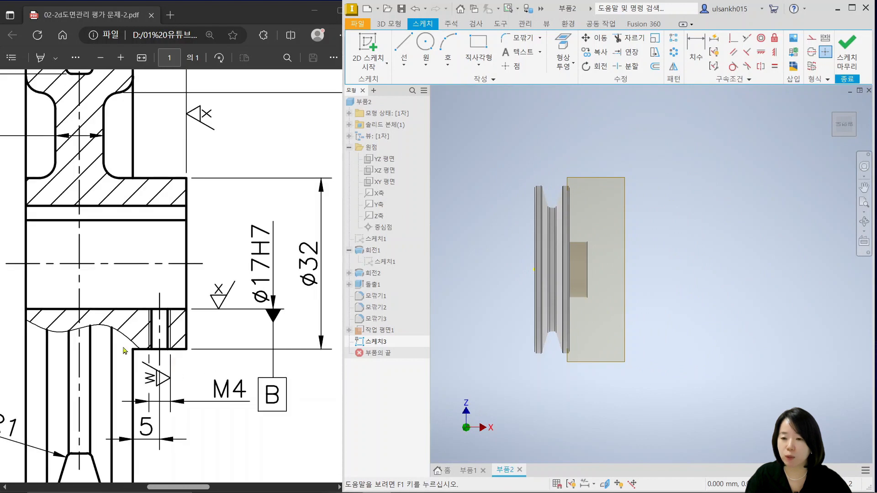
pyautogui.scroll(-5, 596, 269)
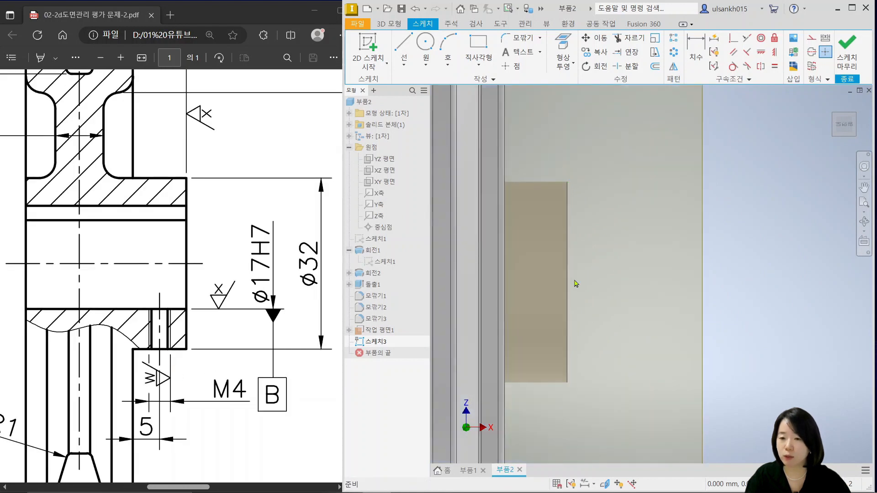
pyautogui.click(563, 46)
pyautogui.click(566, 281)
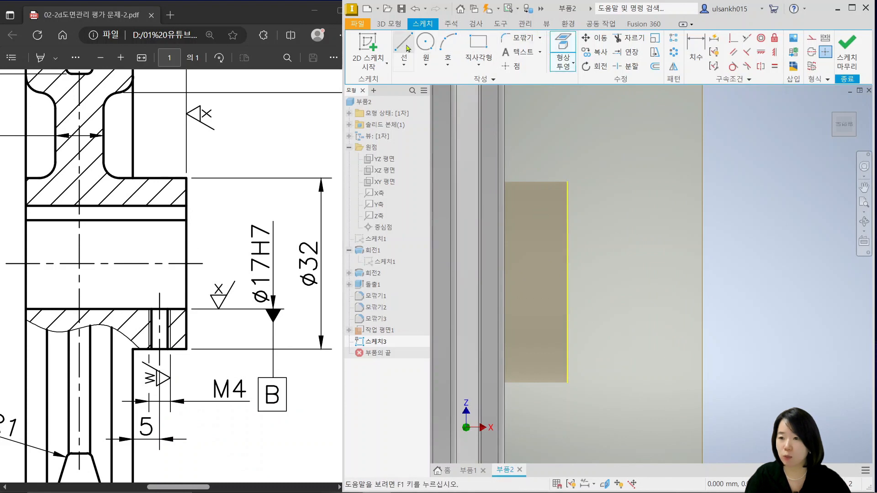
# Draw a 5 mm horizontal line inward from the projected edge's midpoint, place a point at its inner end and finish the sketch
pyautogui.press('l')
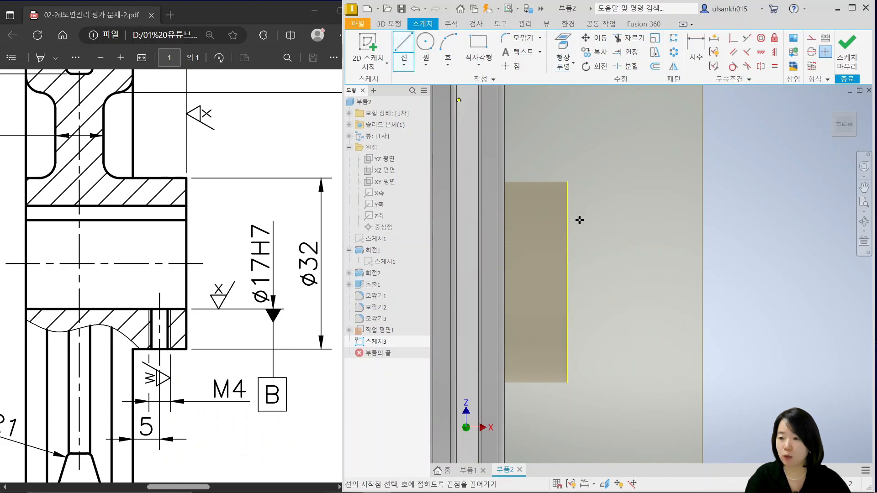
pyautogui.click(567, 282)
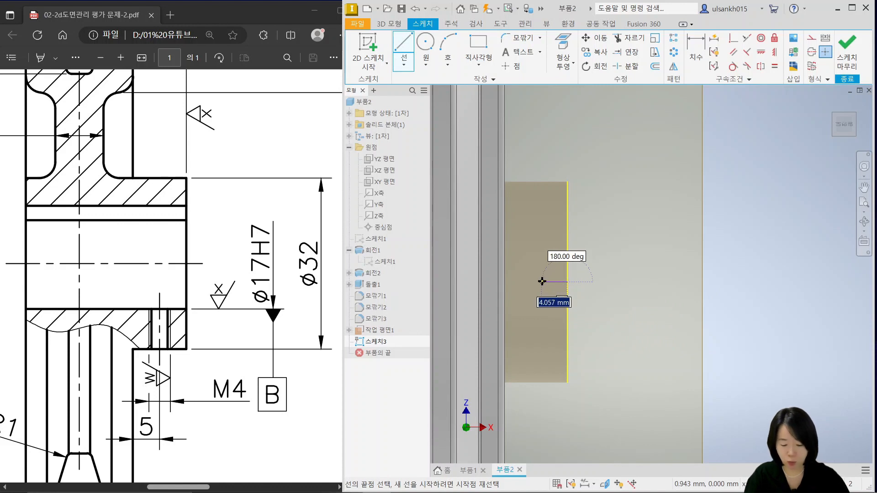
pyautogui.write('5')
pyautogui.press('Return')
pyautogui.press('Escape')
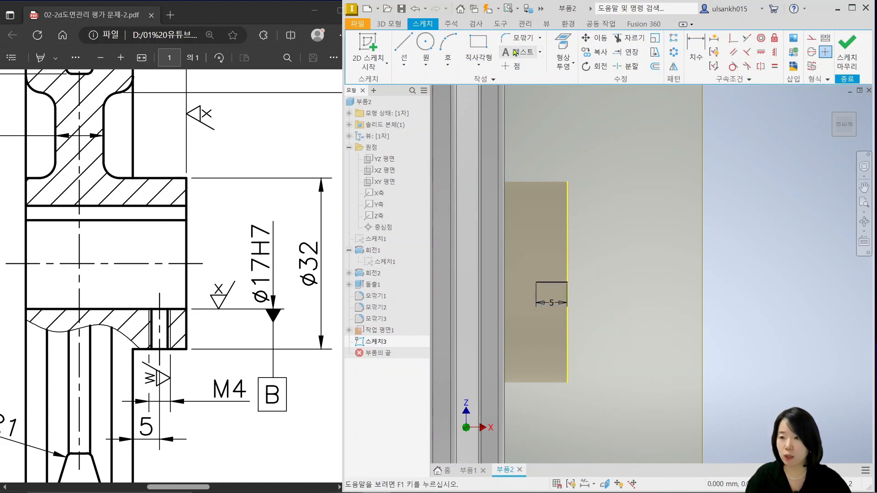
pyautogui.click(512, 66)
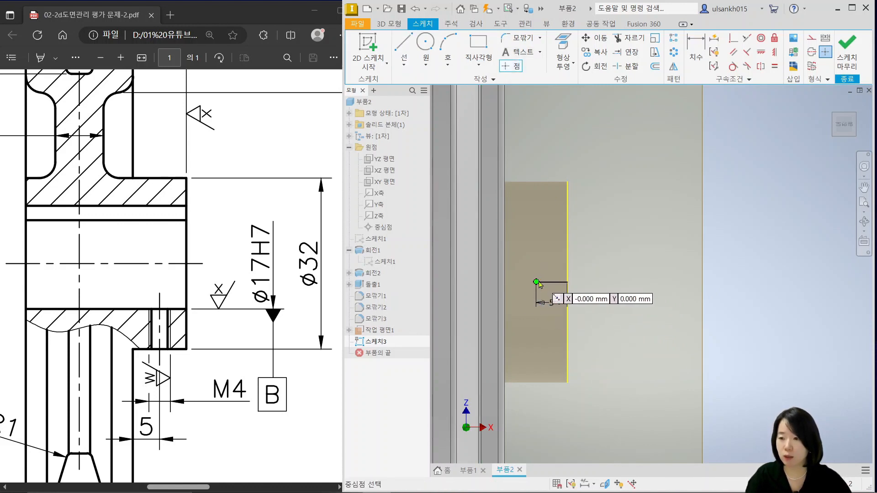
pyautogui.click(847, 51)
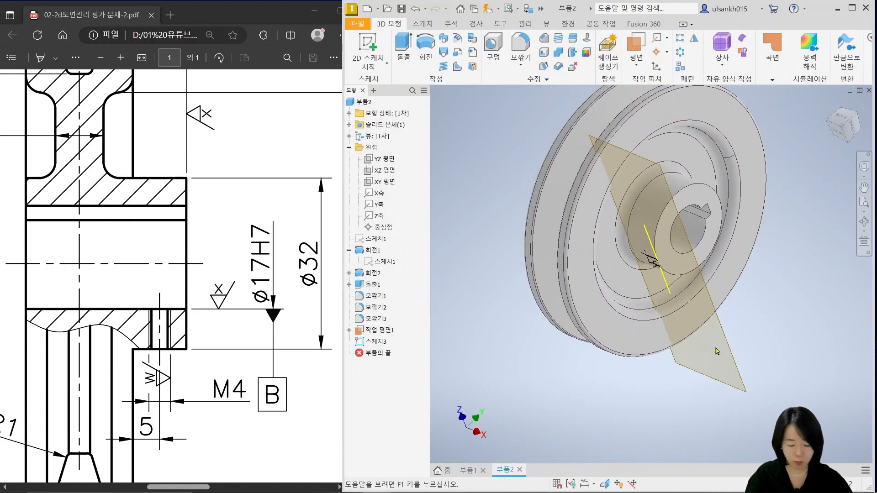
# Start a hole at the sketch point under the hub, as a tapped hole without a seat
pyautogui.press('F6')
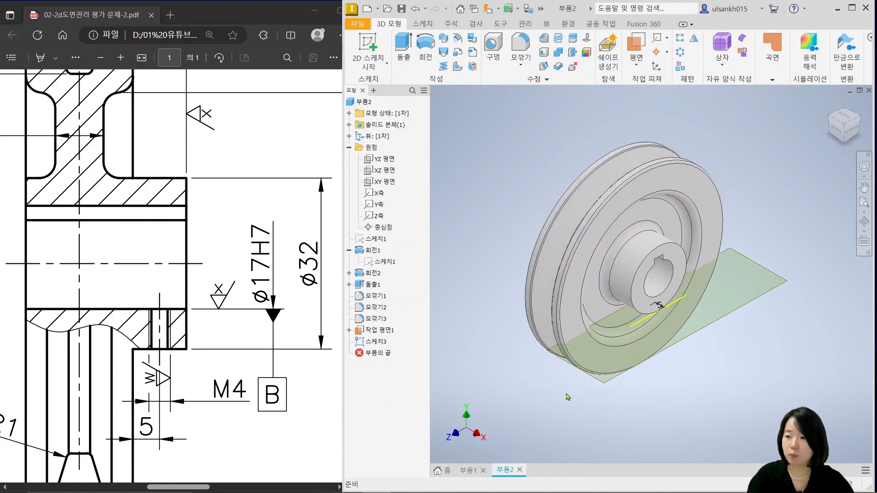
pyautogui.scroll(7, 668, 315)
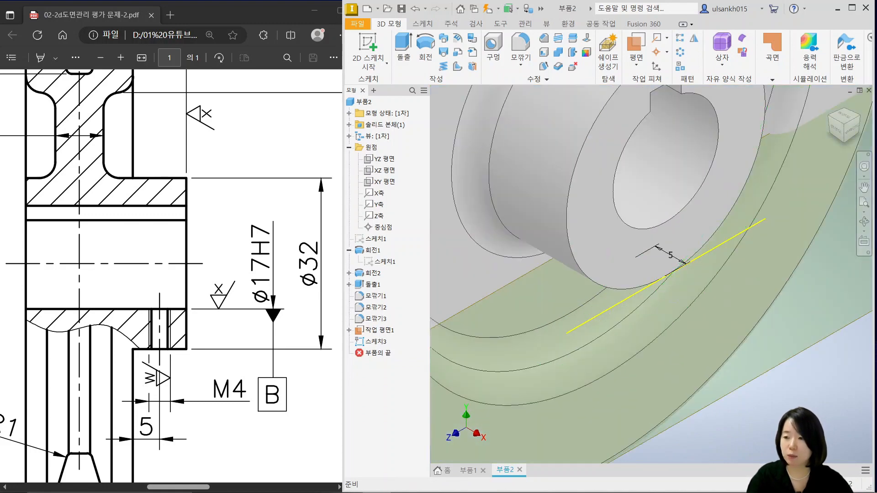
pyautogui.moveTo(662, 291)
pyautogui.keyDown('shift'); pyautogui.mouseDown(button='middle')
pyautogui.moveTo(653, 199)
pyautogui.moveTo(648, 292)
pyautogui.mouseUp(button='middle'); pyautogui.keyUp('shift')
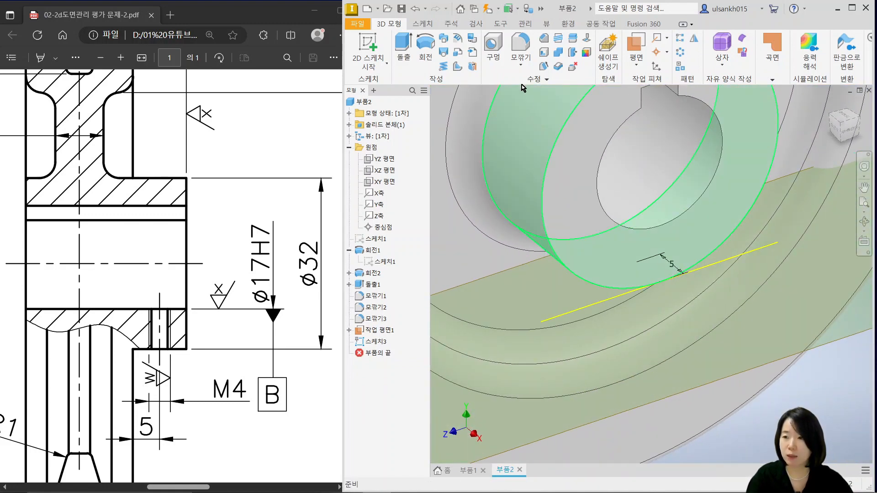
pyautogui.click(490, 44)
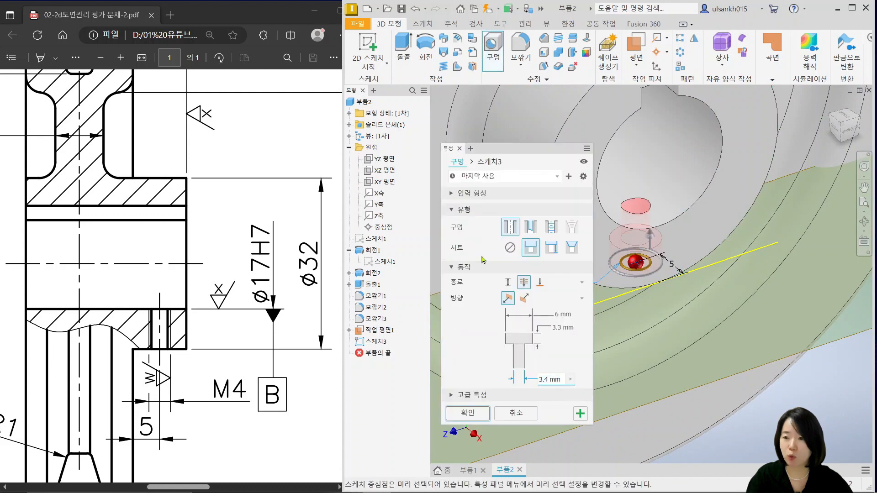
pyautogui.click(549, 227)
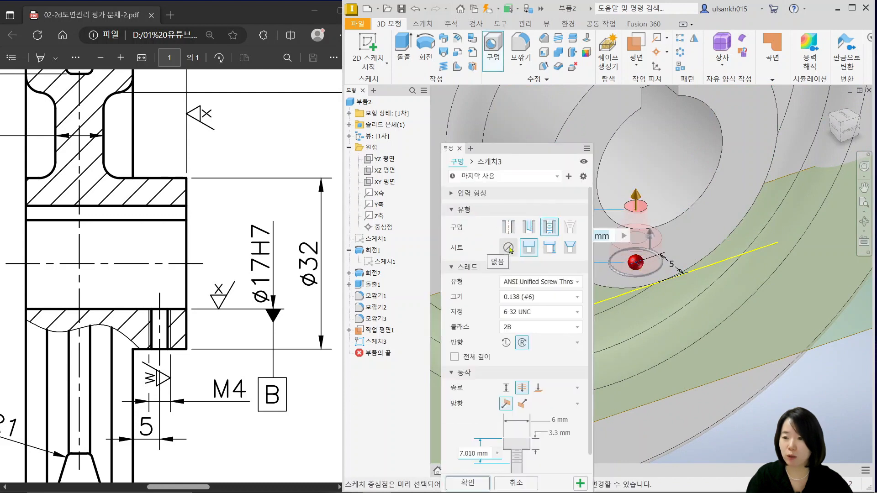
pyautogui.click(508, 248)
# Set the hole's thread to ISO Metric profile, size 4
pyautogui.click(544, 282)
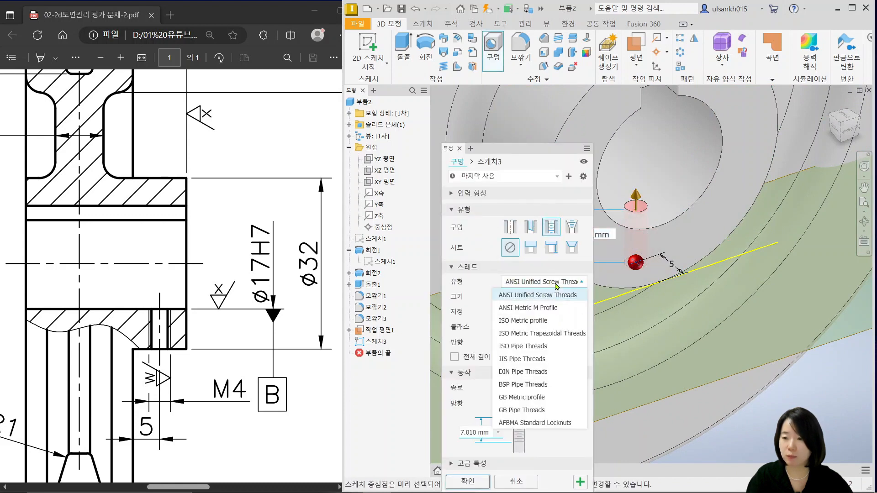
pyautogui.click(545, 321)
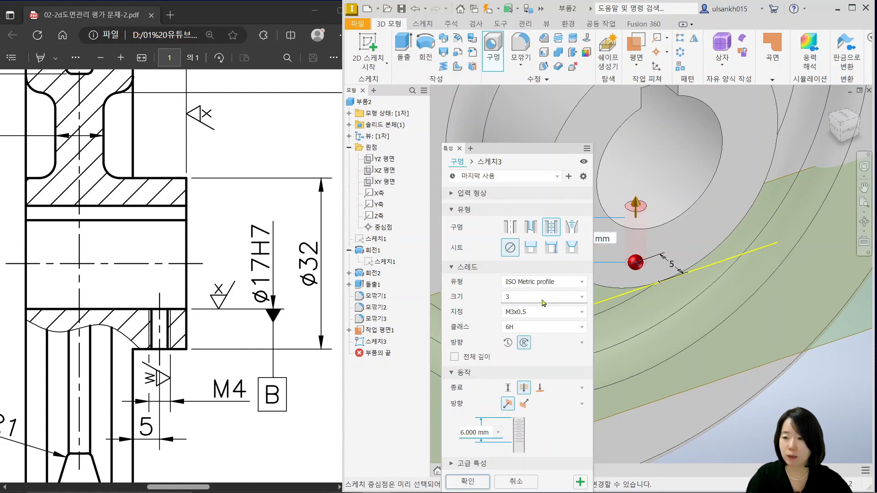
pyautogui.click(544, 297)
pyautogui.click(523, 342)
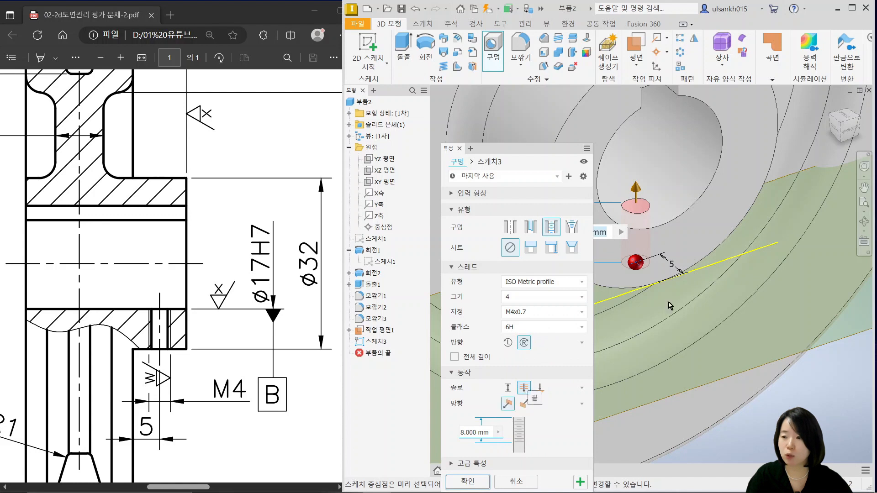
# Set the hole's termination to end at a face and select the cylindrical surface of the bore
pyautogui.scroll(-3, 703, 268)
pyautogui.moveTo(711, 265); pyautogui.dragTo(698, 320, button='middle')
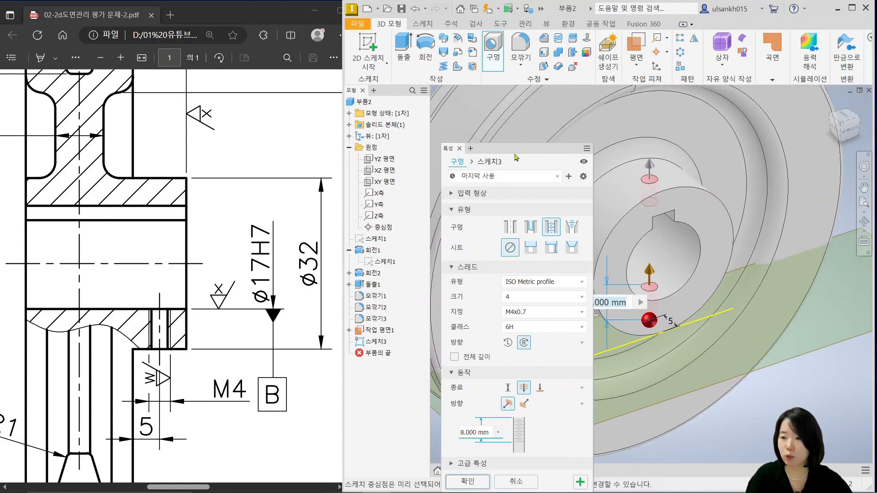
pyautogui.moveTo(519, 155); pyautogui.dragTo(515, 105)
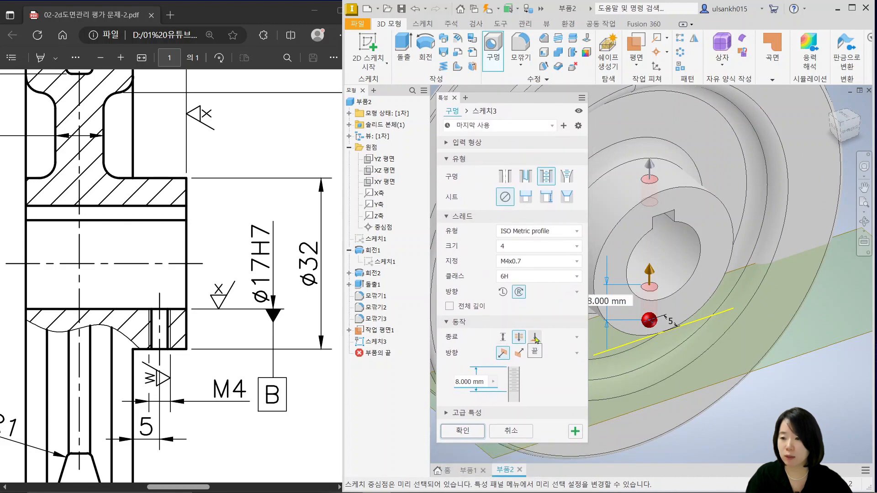
pyautogui.click(534, 338)
pyautogui.keyDown('shift'); pyautogui.moveTo(700, 259); pyautogui.dragTo(690, 241, button='middle'); pyautogui.keyUp('shift')
pyautogui.click(689, 241)
pyautogui.keyDown('shift'); pyautogui.moveTo(699, 288); pyautogui.dragTo(674, 334, button='middle'); pyautogui.keyUp('shift')
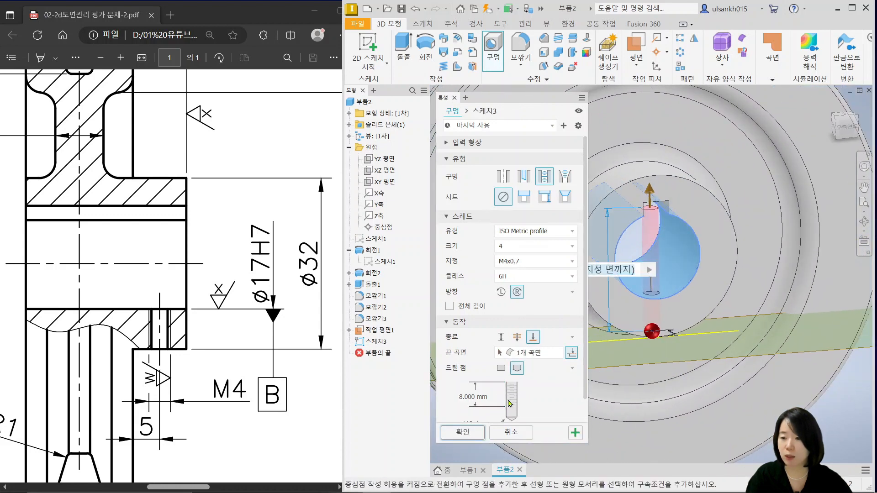
# Enable full-depth threading and create the M4x0.7 tapped hole through the hub wall
pyautogui.keyDown('ctrl'); pyautogui.scroll(2, 160, 332); pyautogui.keyUp('ctrl')
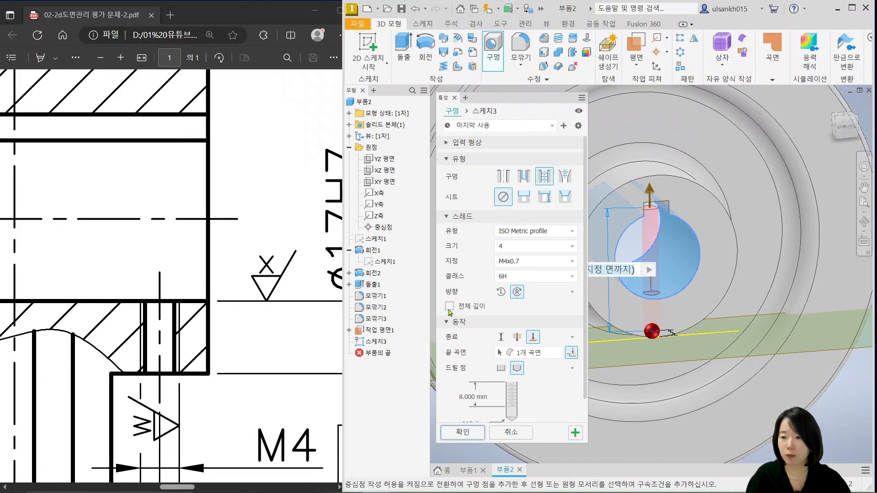
pyautogui.click(450, 307)
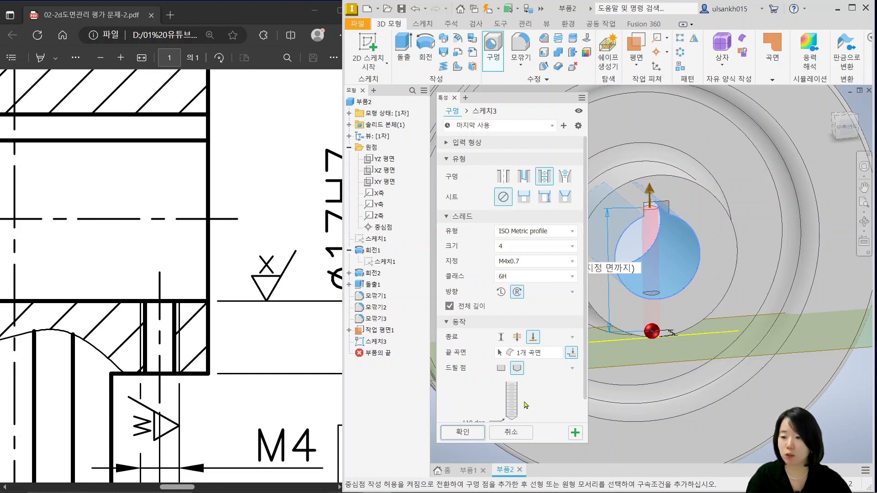
pyautogui.click(466, 437)
pyautogui.keyDown('shift'); pyautogui.moveTo(668, 353); pyautogui.dragTo(651, 388, button='middle'); pyautogui.keyUp('shift')
pyautogui.scroll(6, 644, 217)
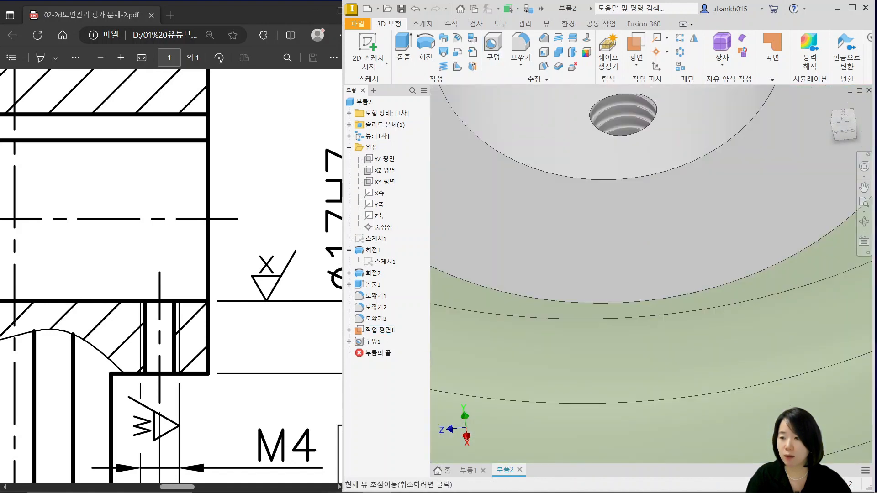
# Hide the work plane used to place the tapped hole beneath the hub
pyautogui.scroll(-5, 643, 275)
pyautogui.keyDown('shift'); pyautogui.moveTo(641, 319); pyautogui.dragTo(670, 308, button='middle'); pyautogui.keyUp('shift')
pyautogui.scroll(-3, 670, 309)
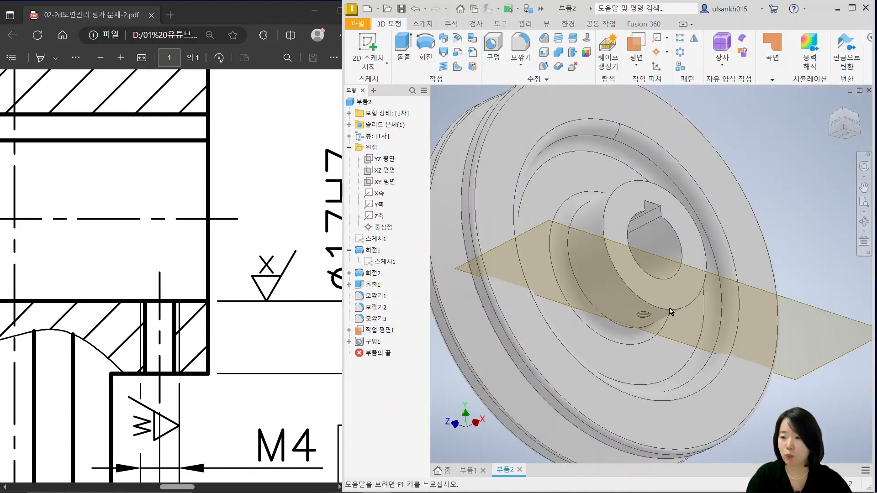
pyautogui.click(379, 330)
pyautogui.rightClick(379, 330)
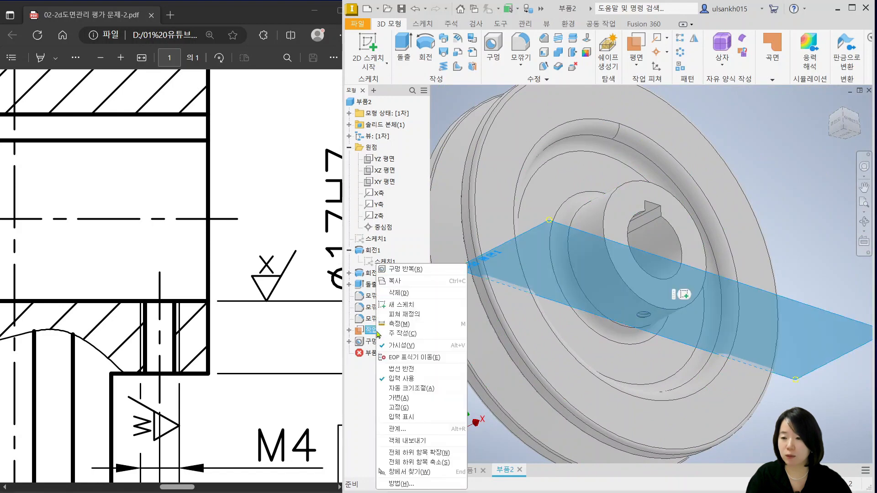
pyautogui.click(401, 346)
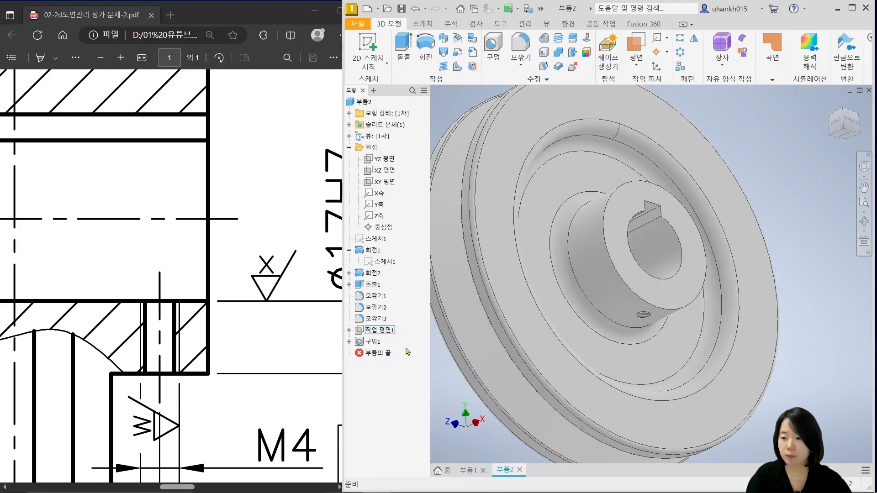
# Examine the whole pulley from both sides and return it to the home isometric view
pyautogui.moveTo(561, 370); pyautogui.dragTo(537, 389, button='middle')
pyautogui.press('F6')
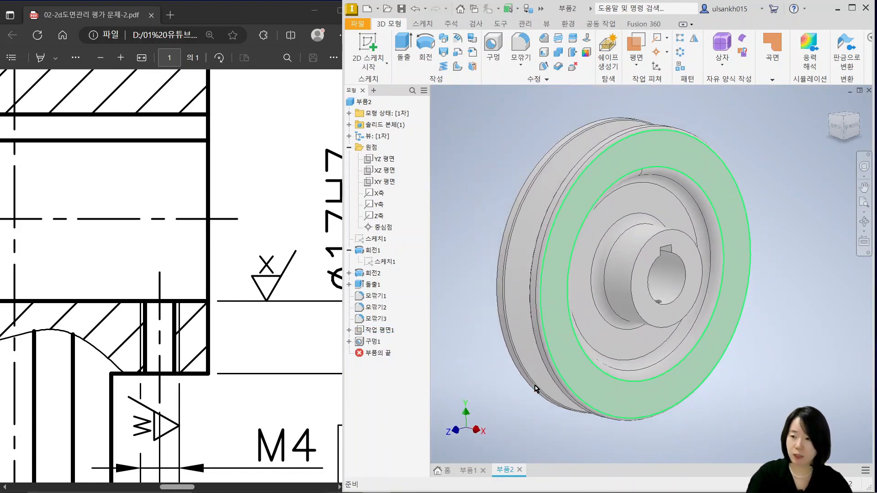
pyautogui.click(831, 122)
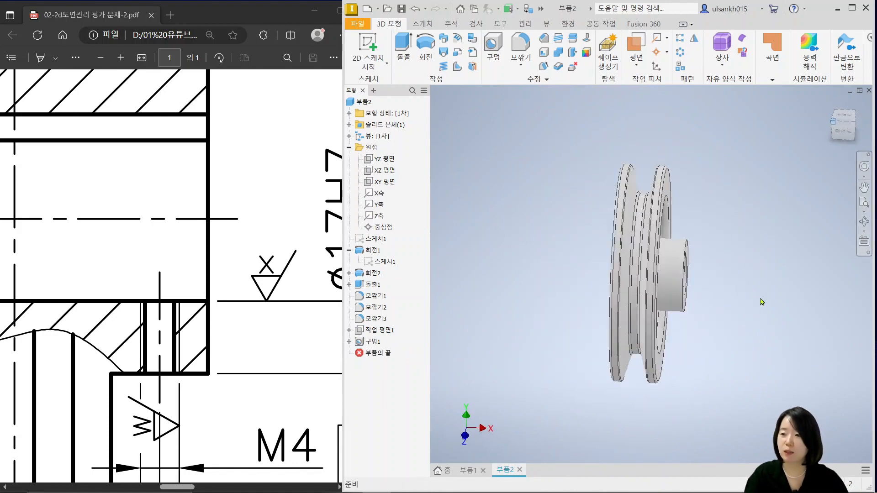
pyautogui.click(860, 124)
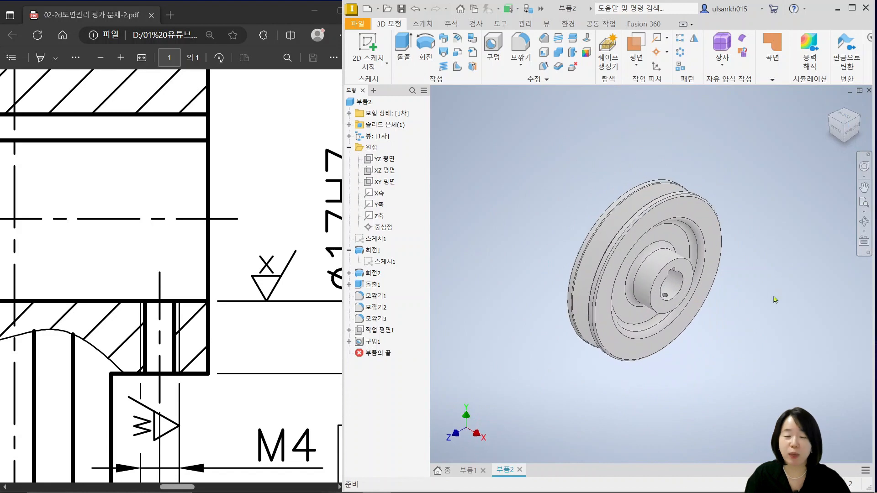